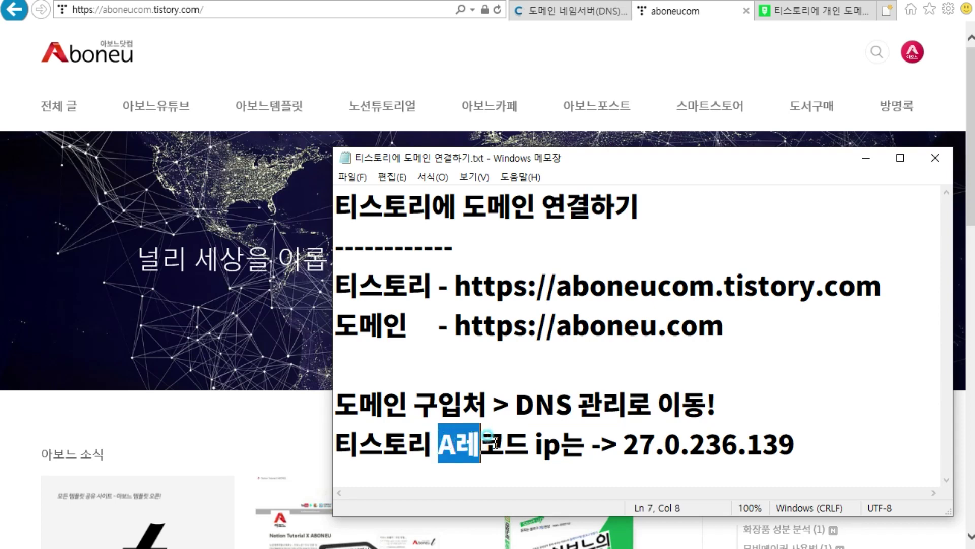
Step: Review the notes for the Tistory A record IP, the aboneu.com domain and the domain registrar instructions
drag(622, 441, 797, 442)
drag(554, 328, 724, 327)
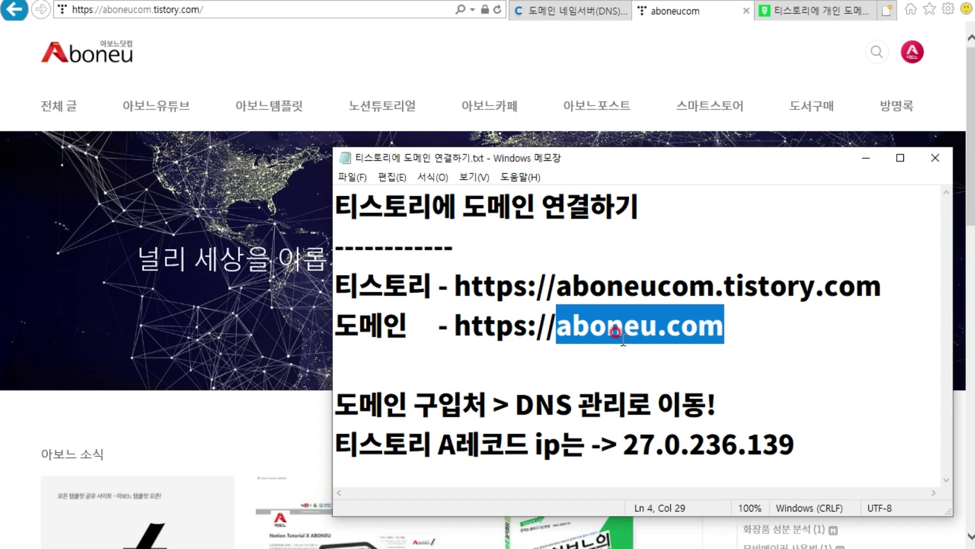
drag(487, 405, 345, 409)
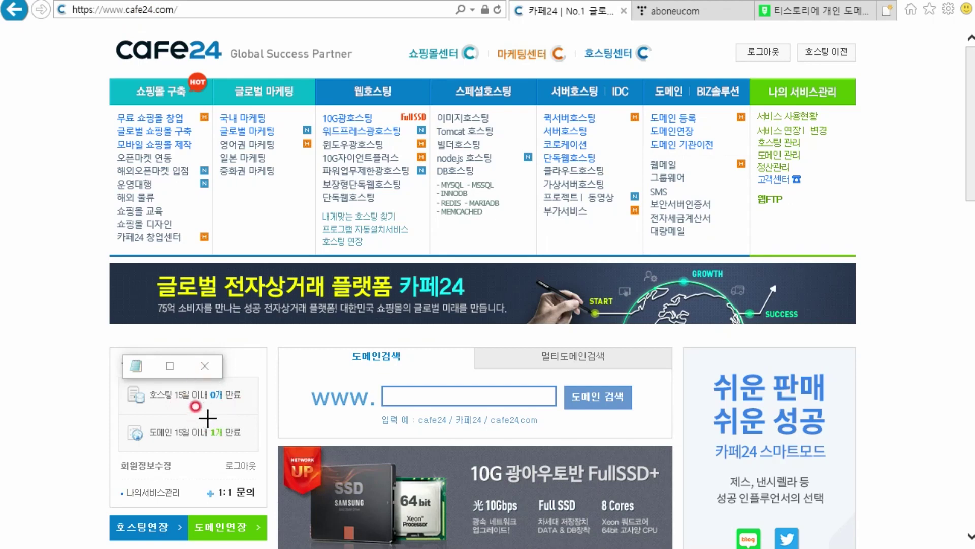
Step: Switch to the Cafe24 site and open the name server (DNS) management page for aboneu.com from its domain add-on services
drag(909, 87, 842, 87)
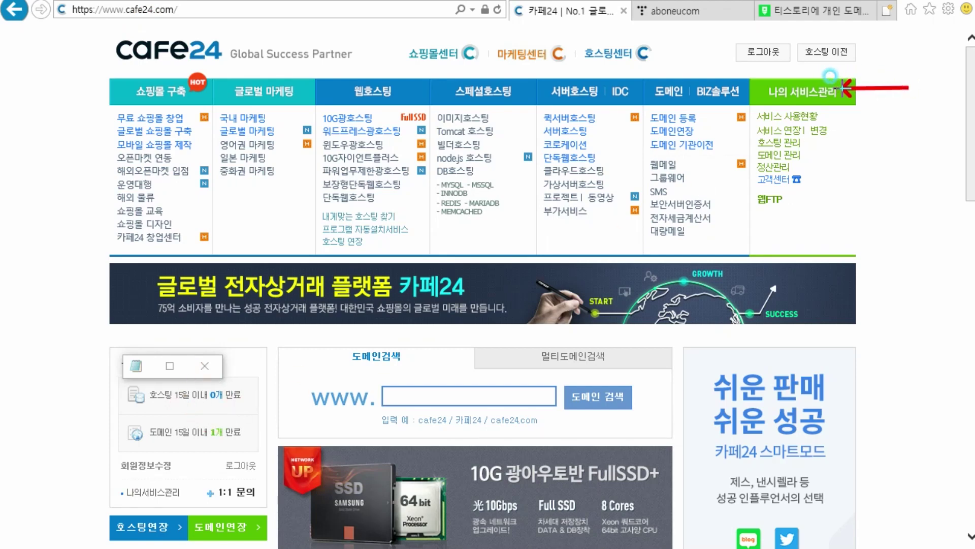
drag(847, 155, 806, 154)
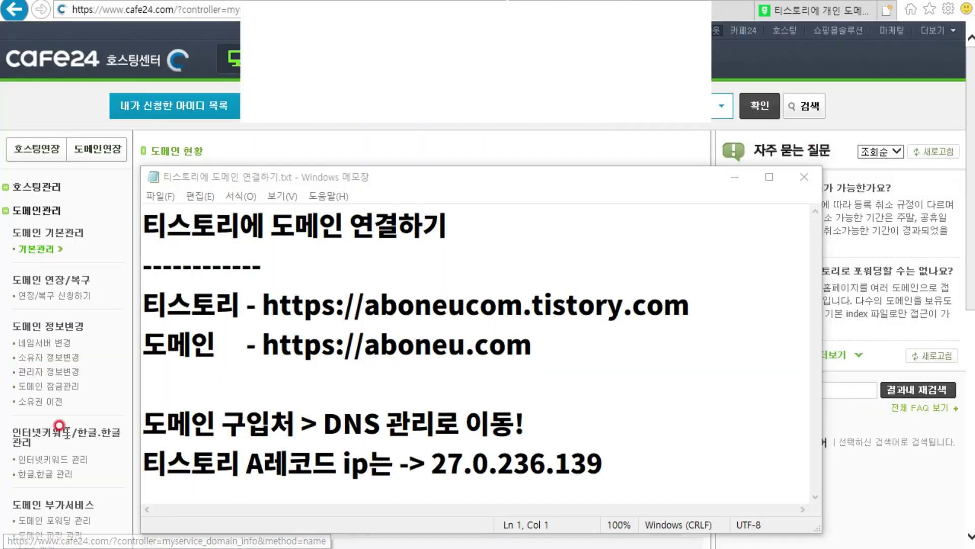
scroll(60, 427, down, 2)
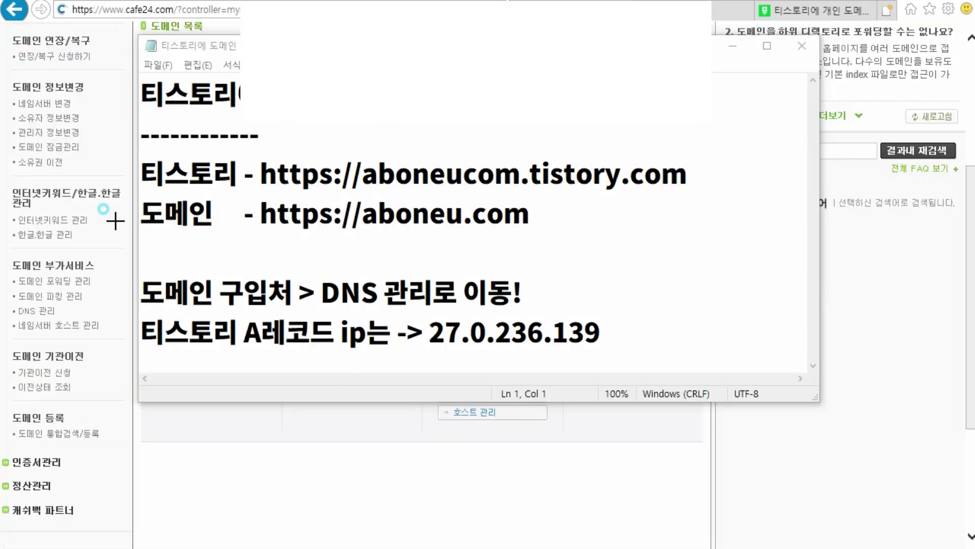
drag(114, 222, 83, 257)
drag(96, 309, 59, 310)
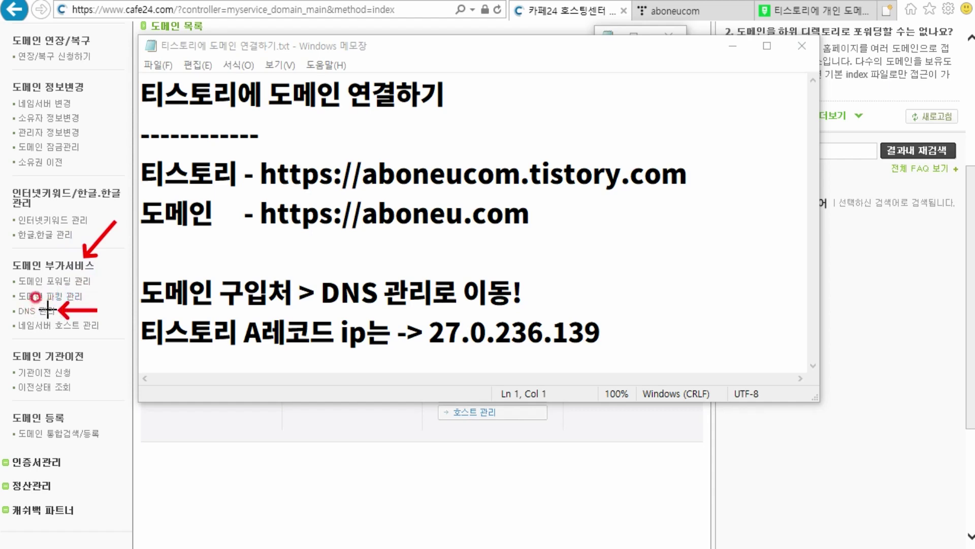
mouse_move(65, 450)
mouse_down()
mouse_move(152, 219)
mouse_move(224, 159)
mouse_move(239, 154)
mouse_move(251, 175)
mouse_up()
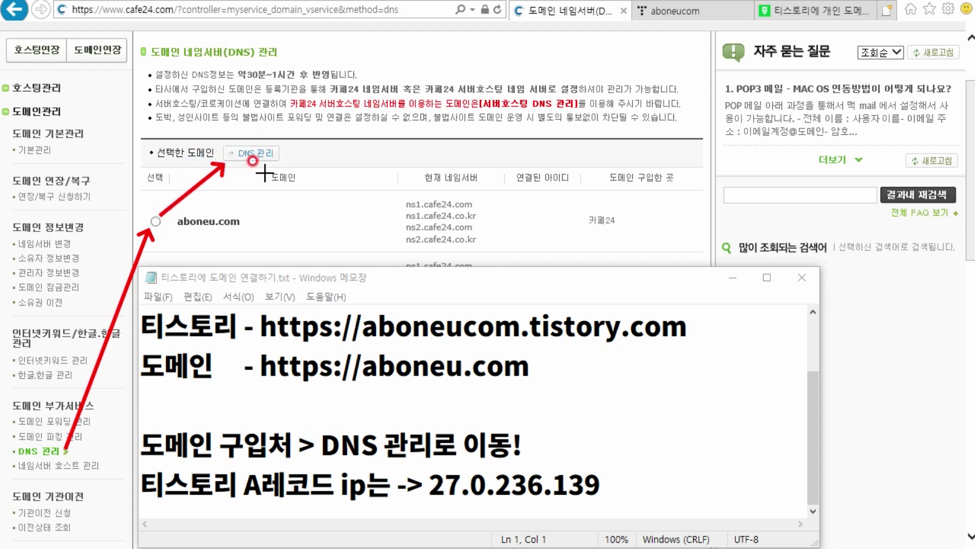
click(253, 153)
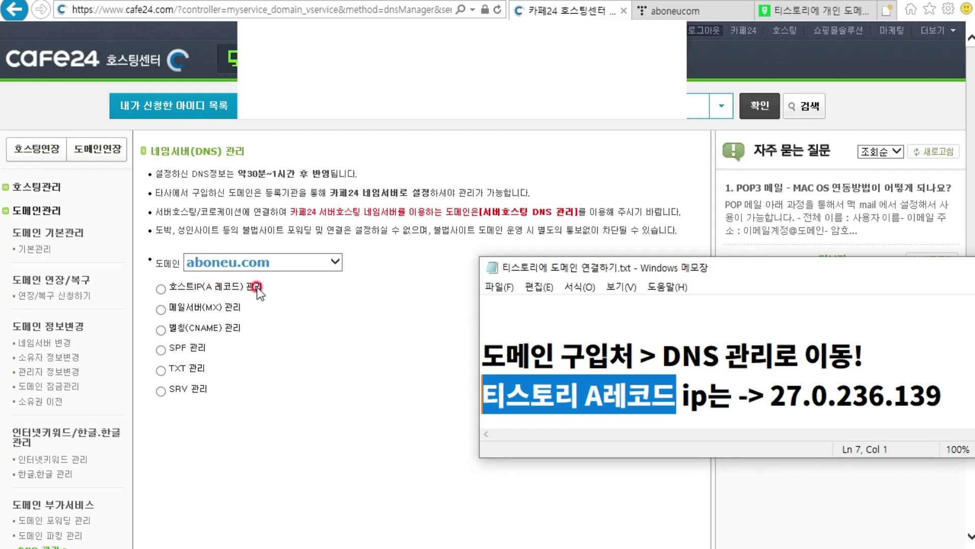
Step: Show the host IP (A record) management for aboneu.com and start adding an A record
click(162, 288)
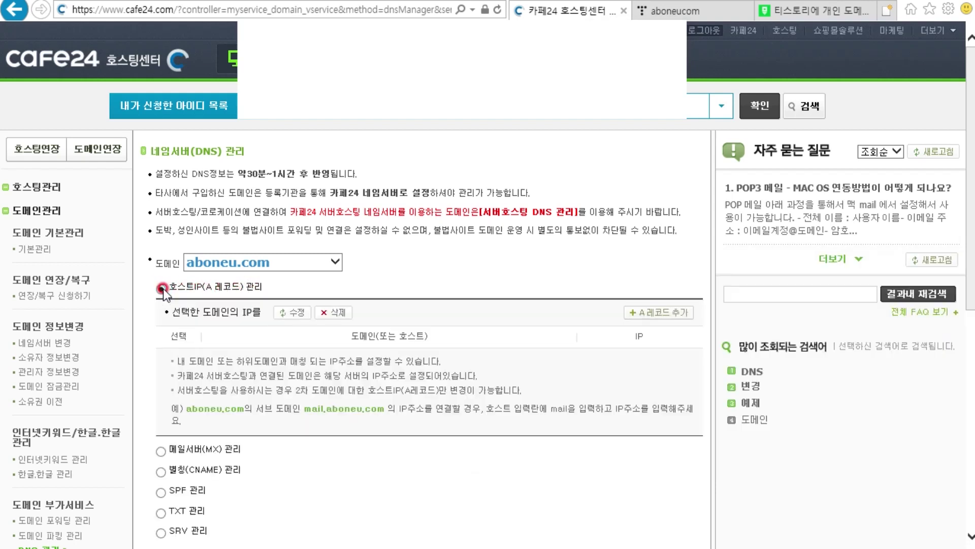
drag(261, 312, 168, 305)
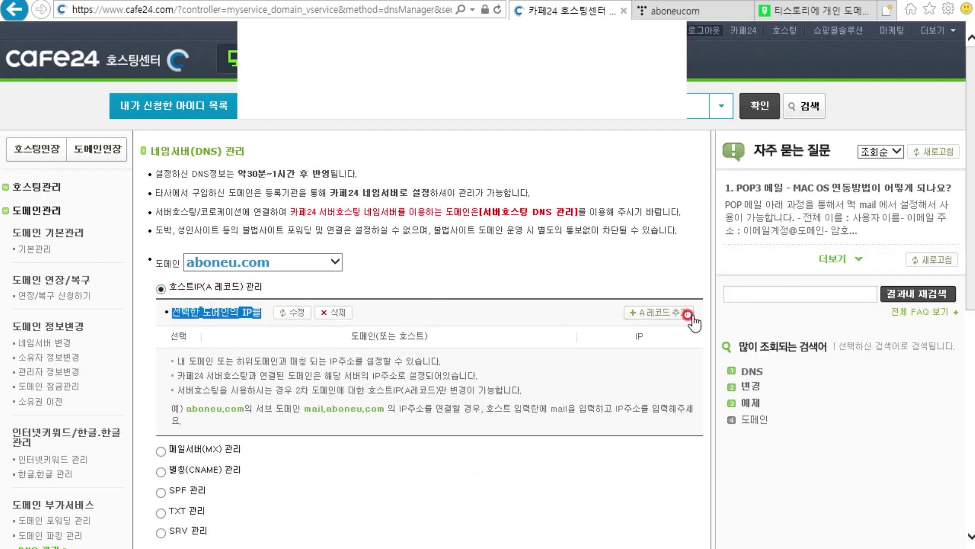
click(631, 319)
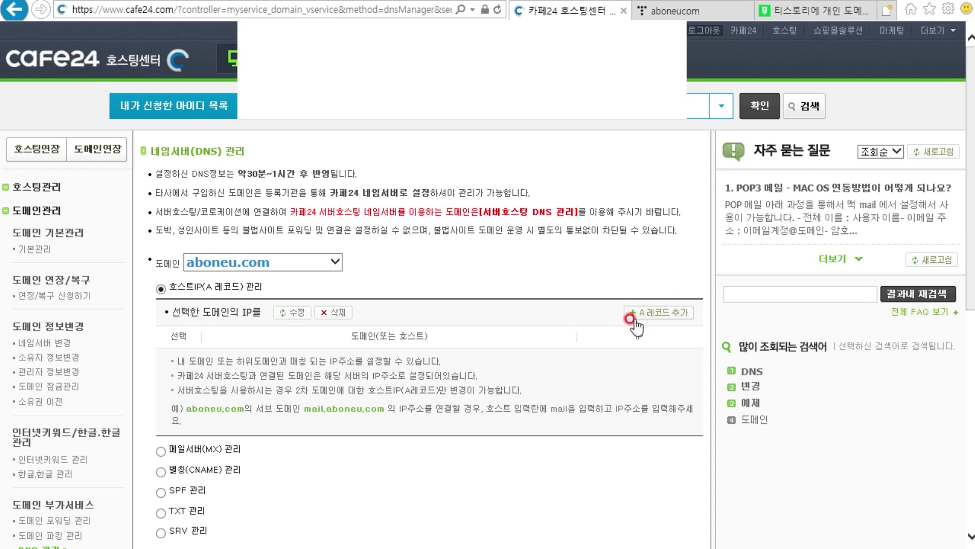
click(660, 312)
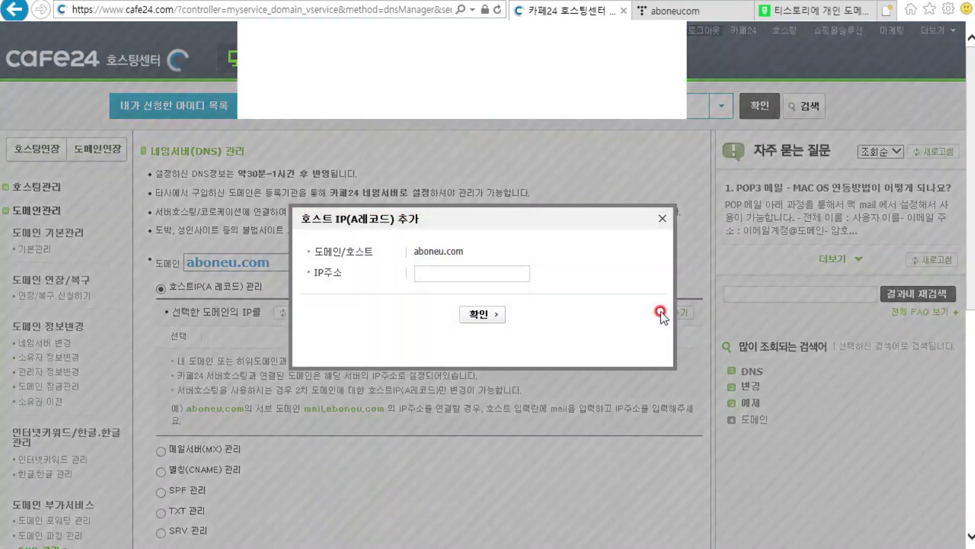
Step: Copy 27.0.236.139 from the notes, enter it as the A record's IP address for aboneu.com, and save the record
key(alt+Tab)
drag(602, 436, 689, 442)
drag(788, 438, 845, 438)
click(829, 438)
drag(957, 436, 795, 438)
key(ctrl+c)
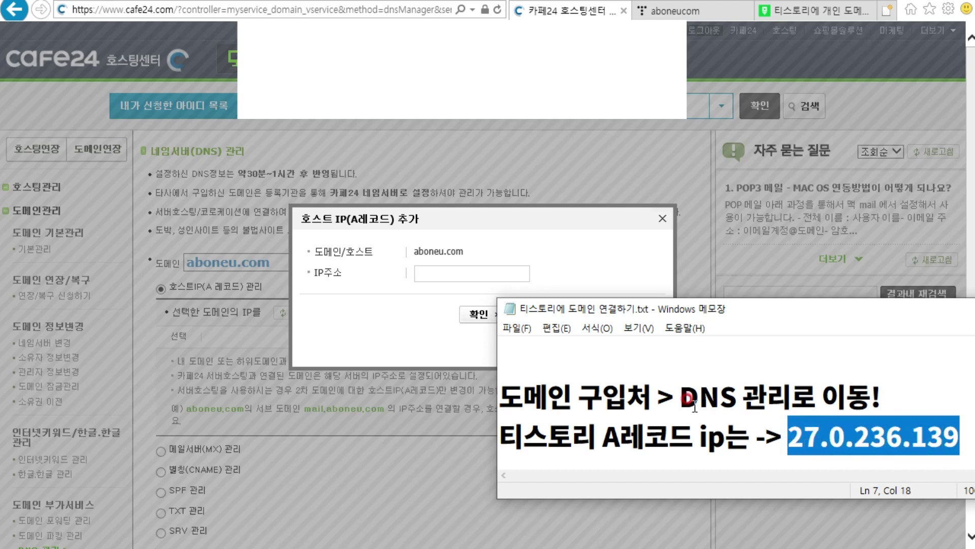
click(436, 280)
key(ctrl+v)
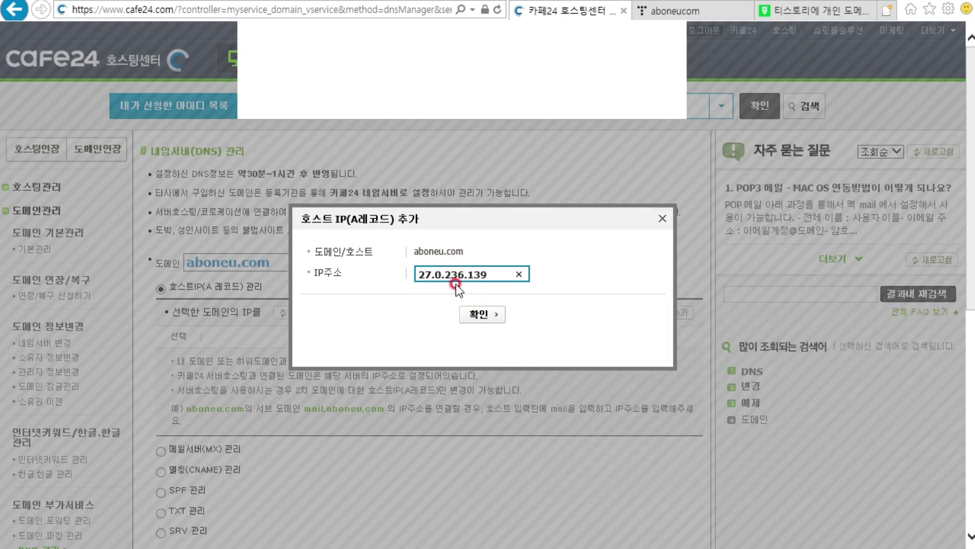
click(478, 314)
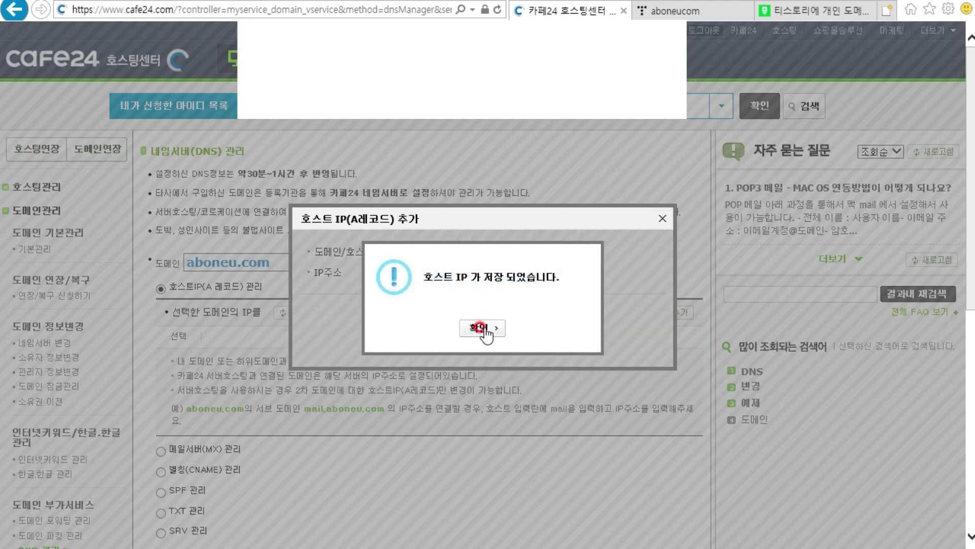
click(485, 328)
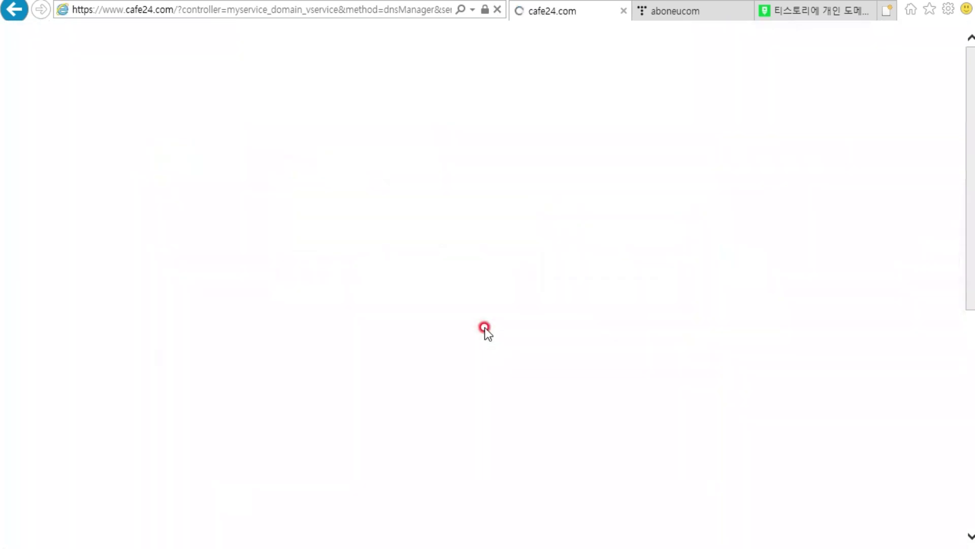
mouse_move(33, 125)
mouse_down()
mouse_move(54, 450)
mouse_move(109, 354)
mouse_move(159, 205)
mouse_up()
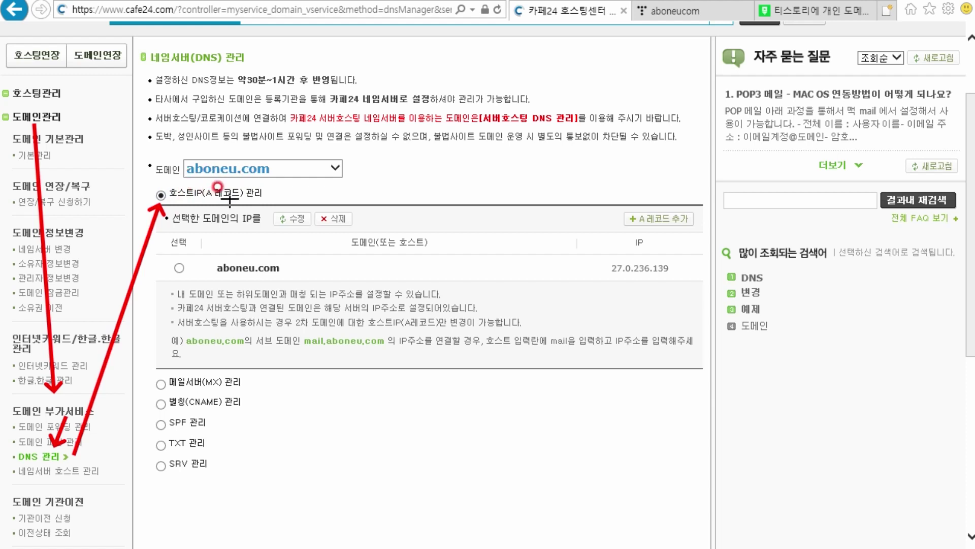
drag(269, 193, 618, 218)
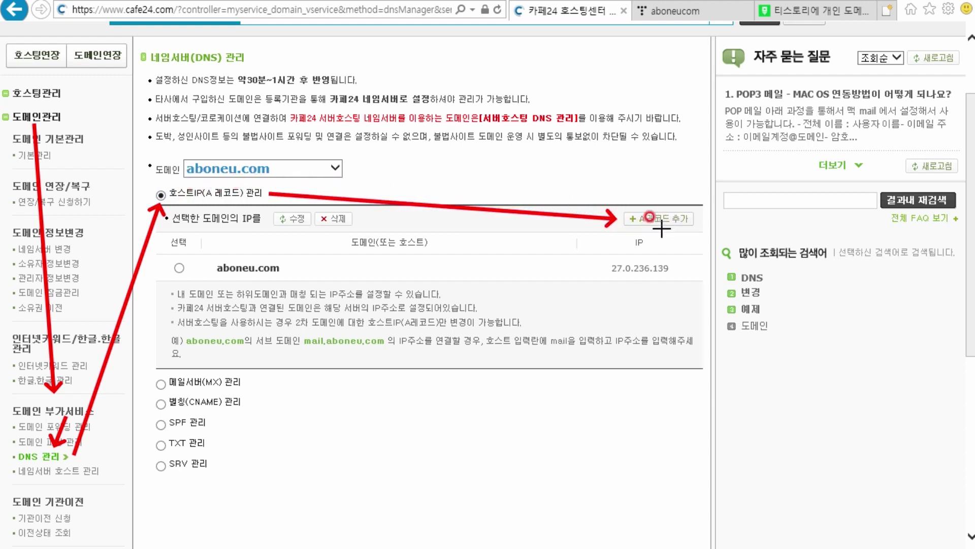
drag(624, 231, 625, 254)
click(600, 251)
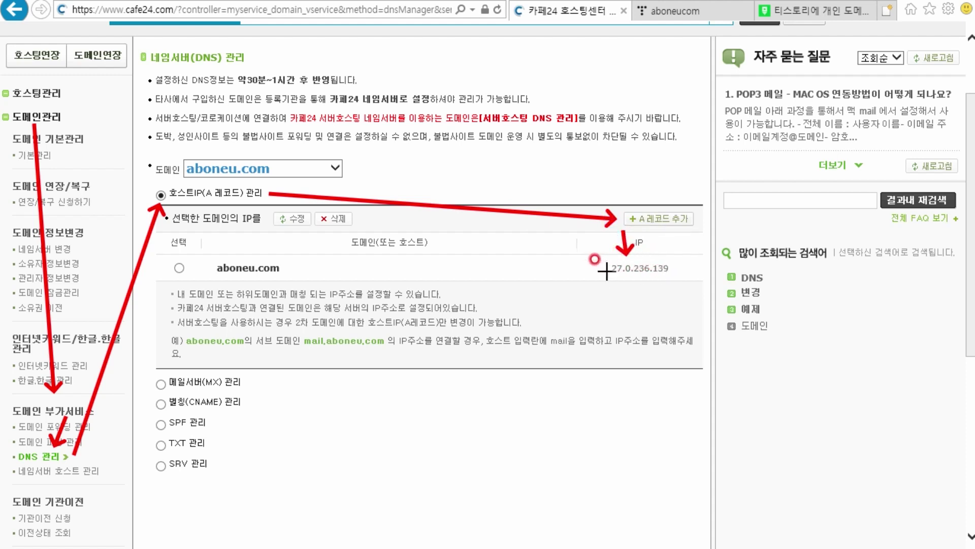
click(609, 237)
click(633, 287)
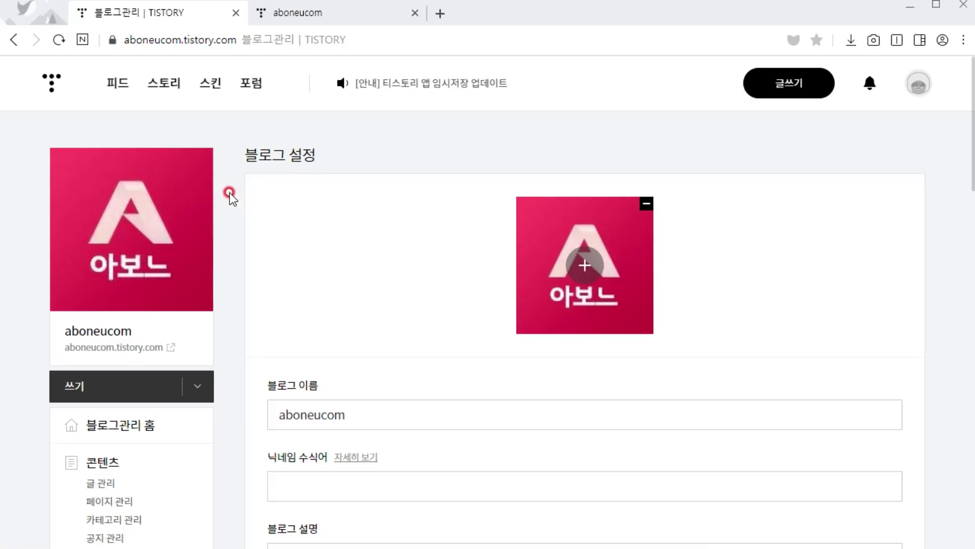
Step: In the Tistory blog management settings, start connecting a domain in the personal domain section
scroll(230, 193, down, 15)
scroll(218, 225, up, 2)
drag(170, 272, 122, 290)
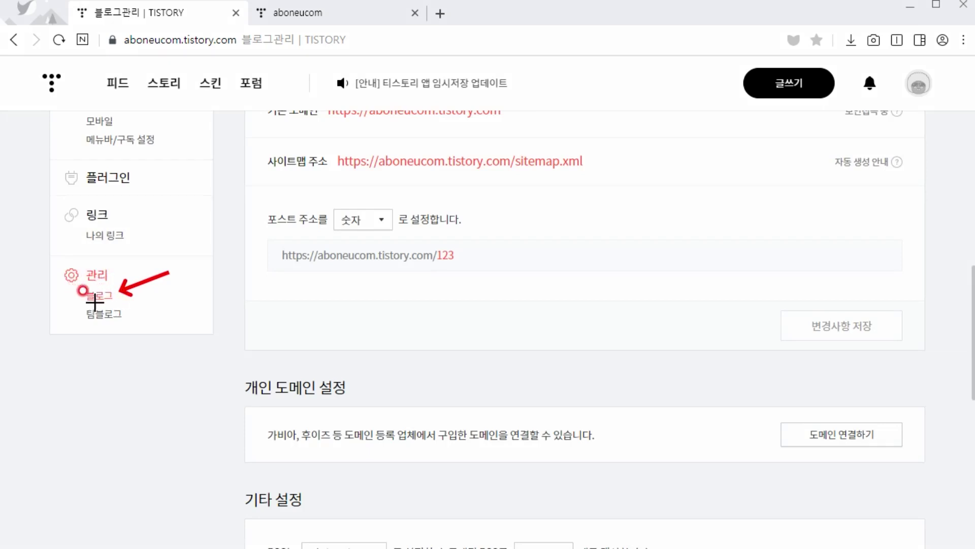
mouse_move(134, 302)
mouse_down()
mouse_move(277, 365)
mouse_move(745, 390)
mouse_move(777, 420)
mouse_up()
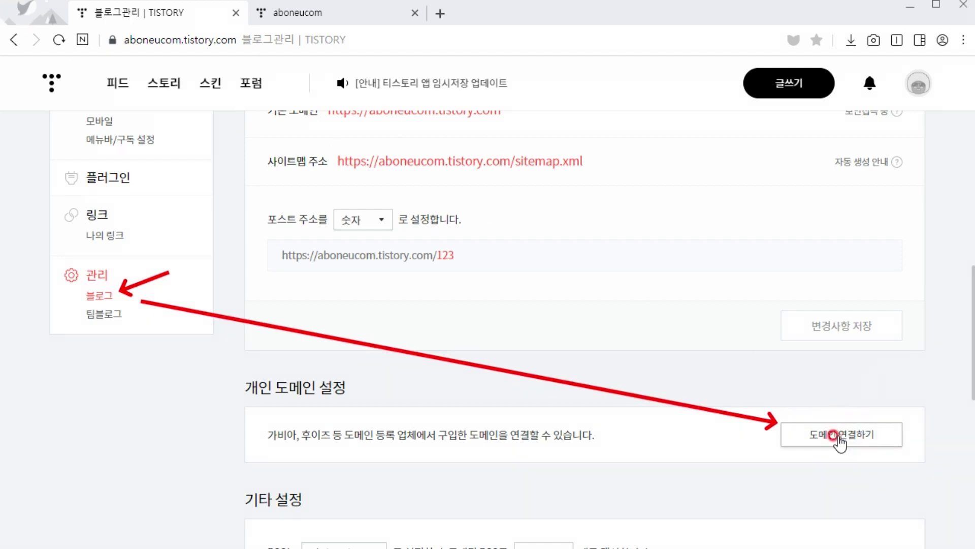
click(839, 435)
Step: Copy aboneu.com from the notes, enter it as the blog's personal domain, and save the changes
drag(482, 102, 646, 96)
key(ctrl+c)
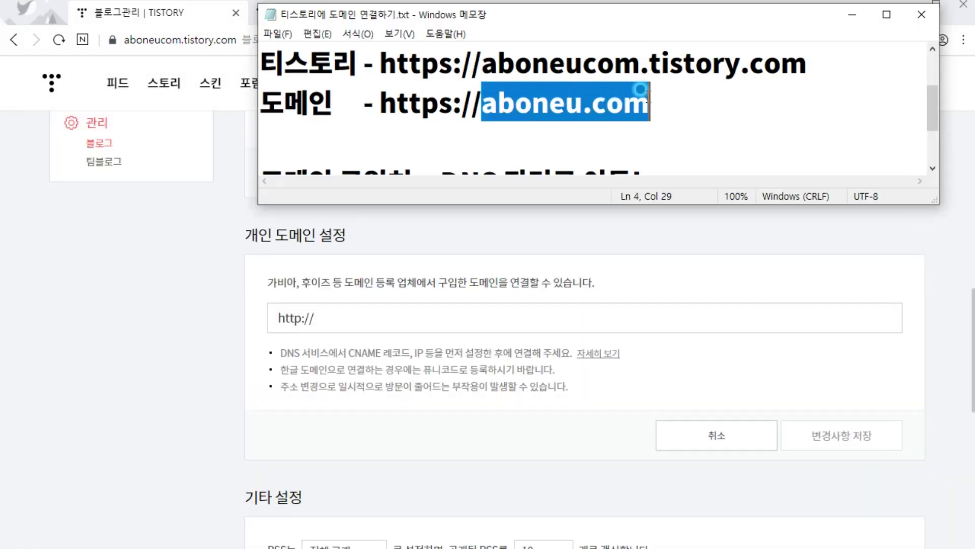
click(323, 317)
key(ctrl+v)
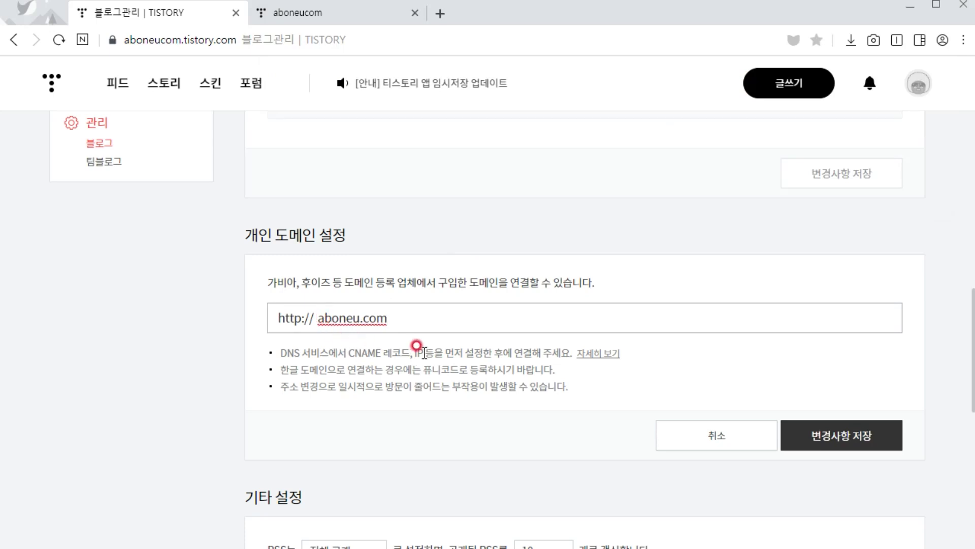
key(alt+Tab)
drag(394, 319, 785, 416)
drag(735, 103, 663, 110)
drag(734, 99, 694, 83)
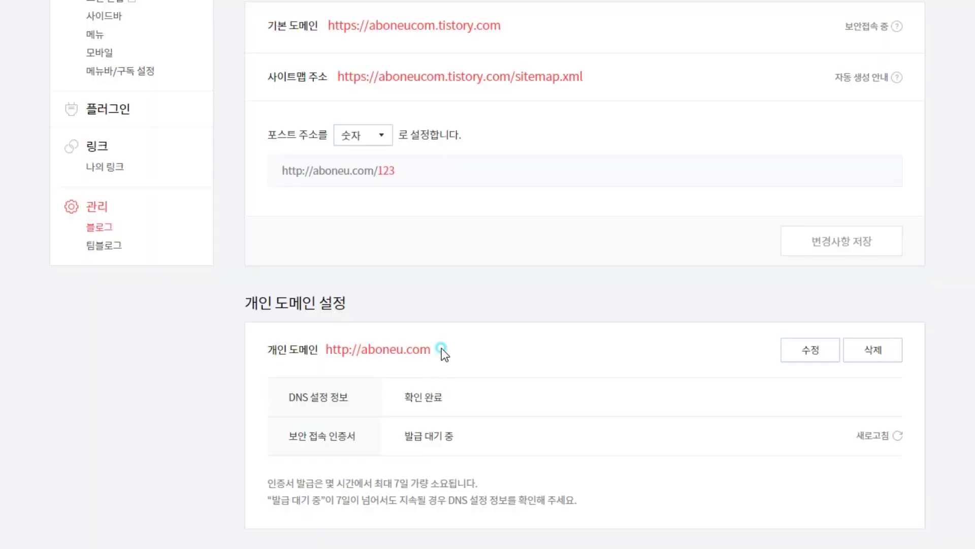
Step: Check the connected domain's DNS setting and security certificate status, and compare the address with the one in the notes
drag(441, 348, 361, 351)
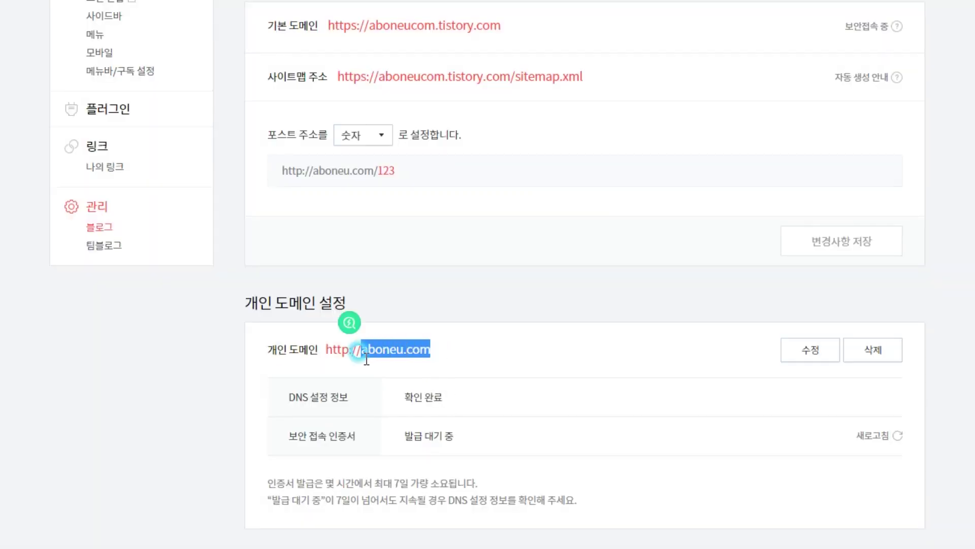
drag(462, 398, 405, 397)
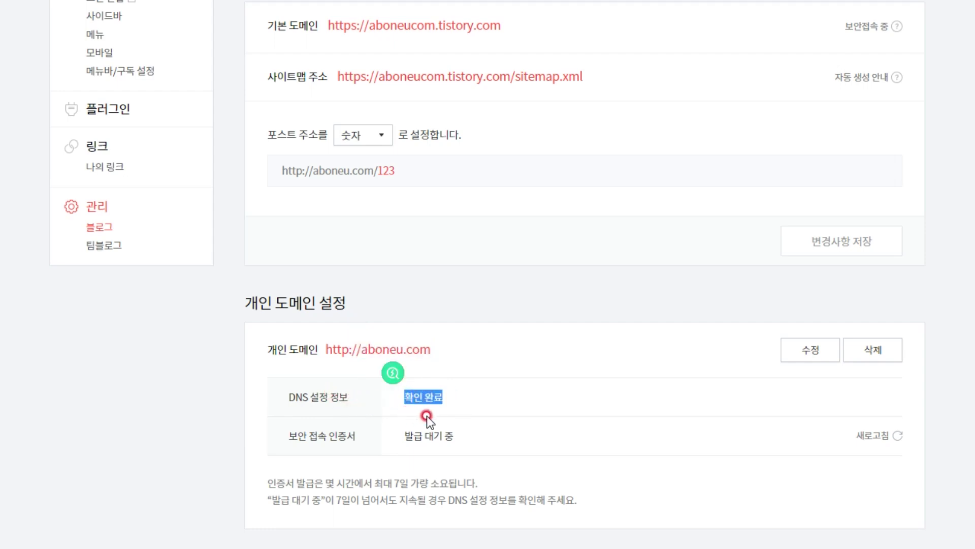
click(396, 438)
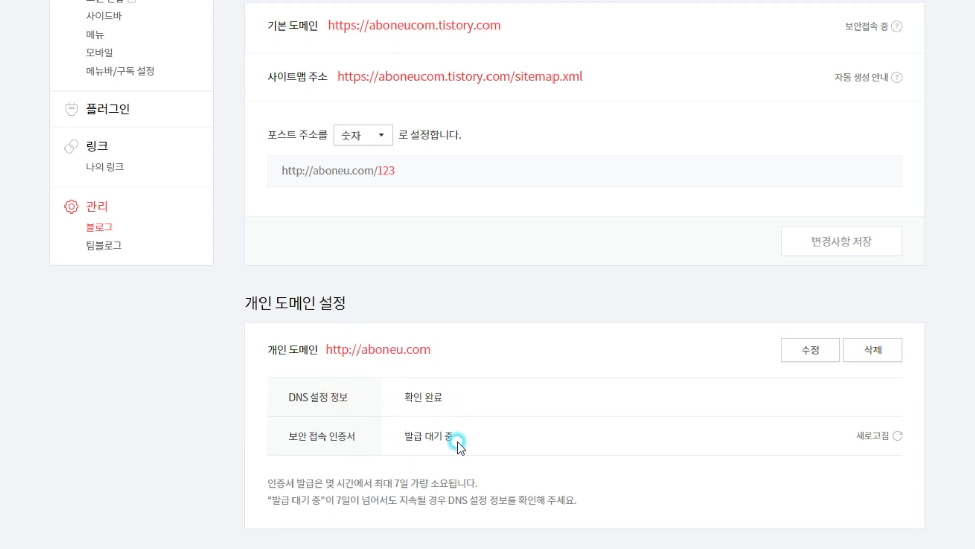
drag(457, 435, 404, 436)
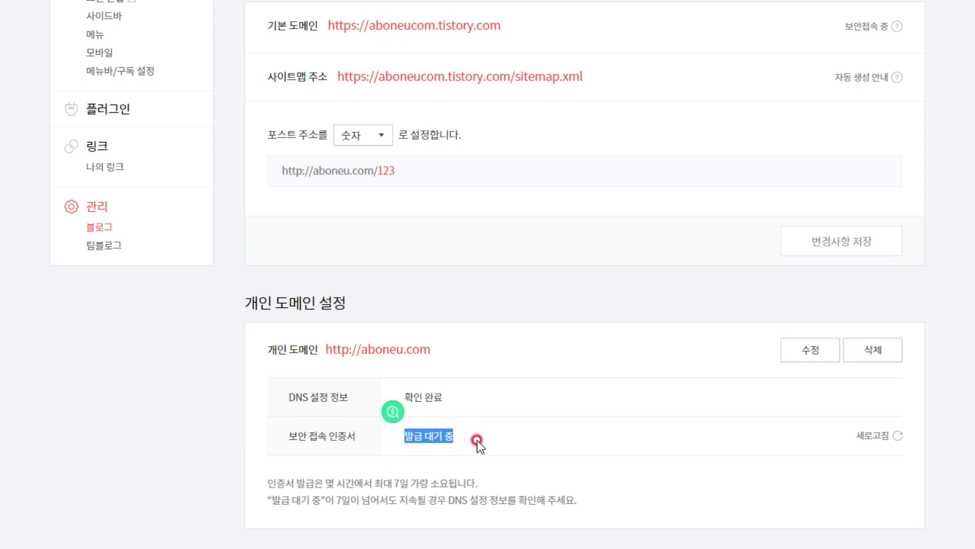
drag(357, 436, 289, 436)
key(alt+Tab)
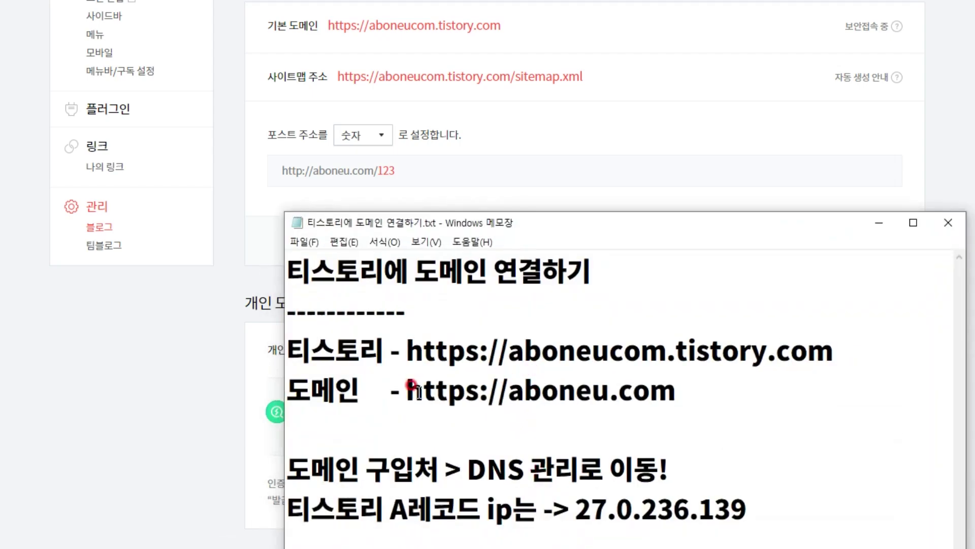
mouse_move(402, 386)
mouse_down()
mouse_move(472, 389)
mouse_move(406, 392)
mouse_up()
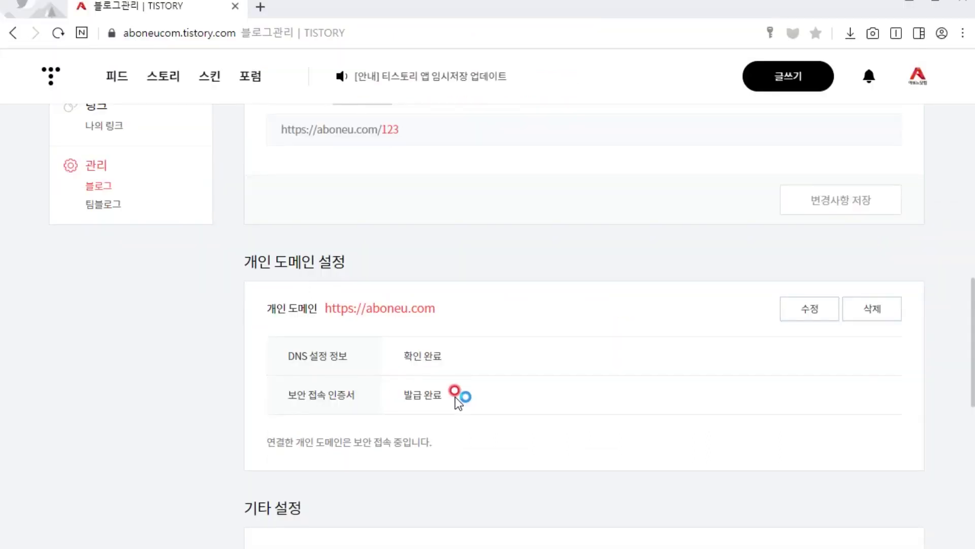
Step: Recheck the security certificate's issuance status and the protocol of the personal domain address
drag(452, 395, 283, 398)
drag(444, 394, 407, 396)
click(401, 380)
drag(401, 387, 354, 320)
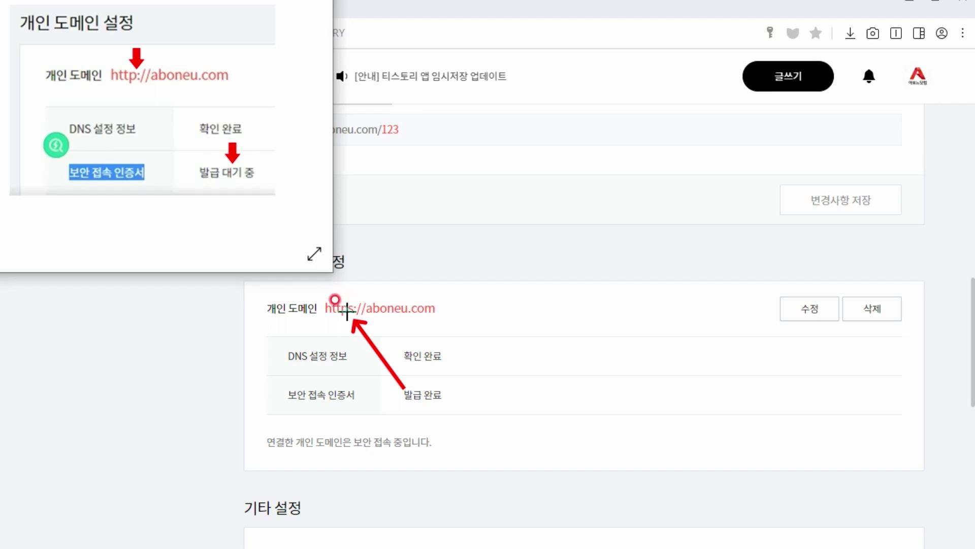
Step: Review the notes on which http, https and www variants of aboneu.com work with Tistory's SSL support
key(alt+Tab)
drag(601, 285, 752, 289)
drag(611, 286, 770, 287)
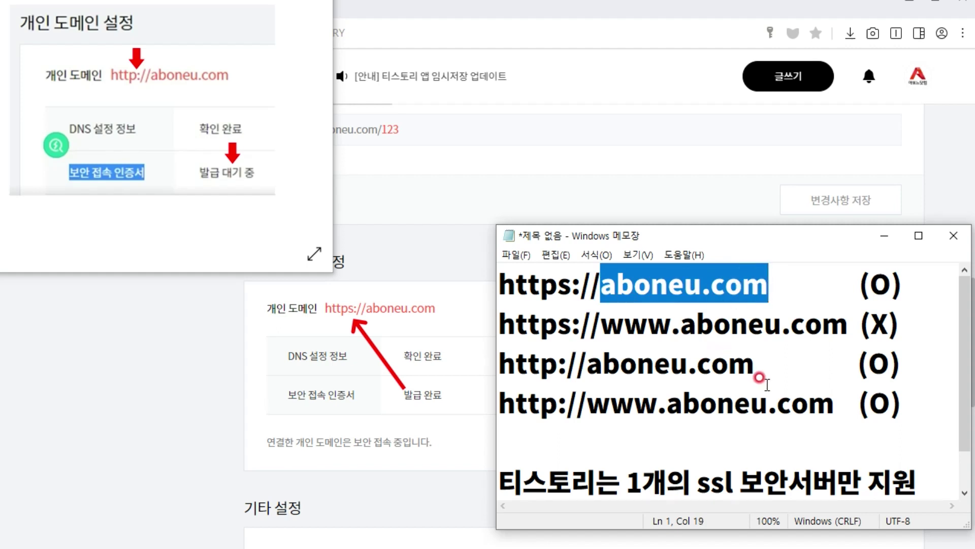
drag(836, 405, 500, 402)
drag(557, 363, 505, 362)
click(574, 363)
drag(586, 404, 668, 404)
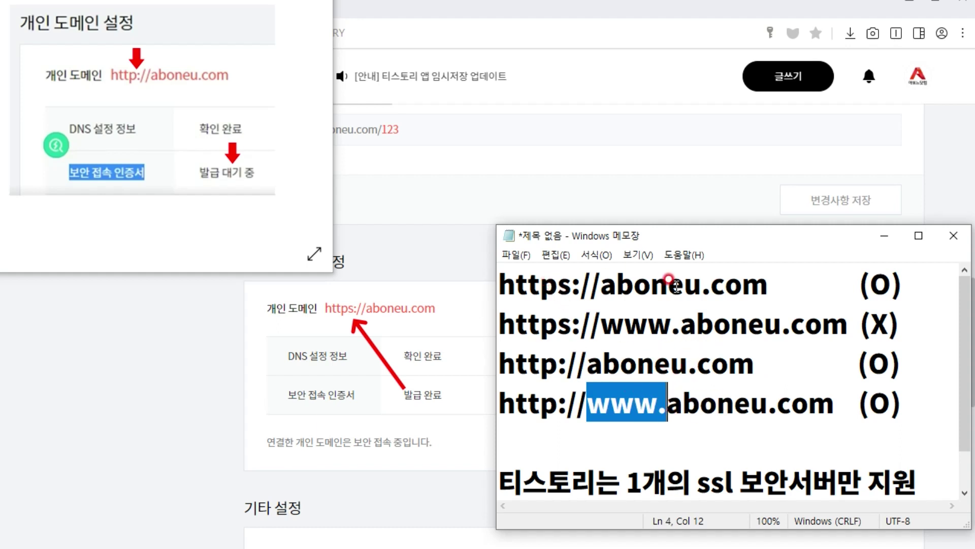
drag(769, 287, 488, 285)
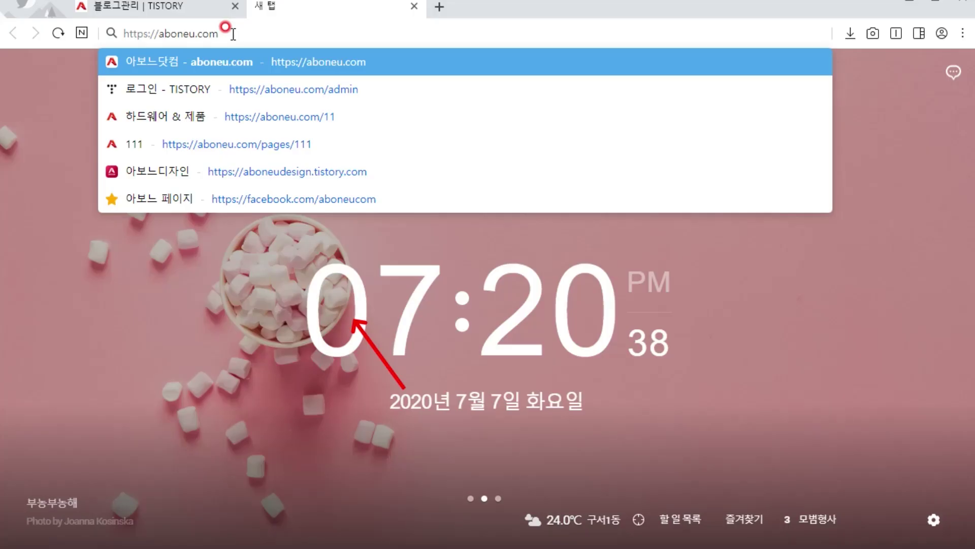
key(Return)
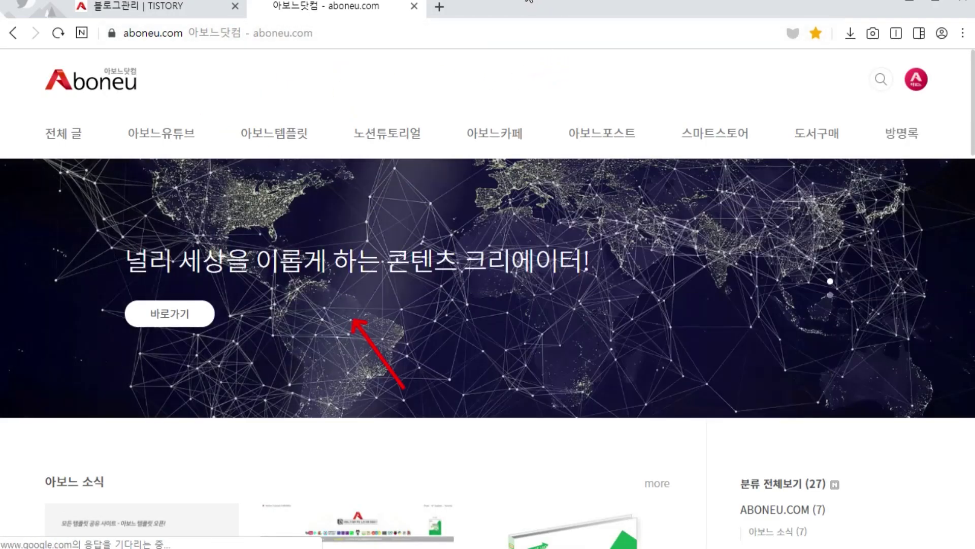
key(alt+Tab)
drag(840, 320, 680, 325)
click(573, 324)
click(846, 325)
drag(845, 325, 505, 310)
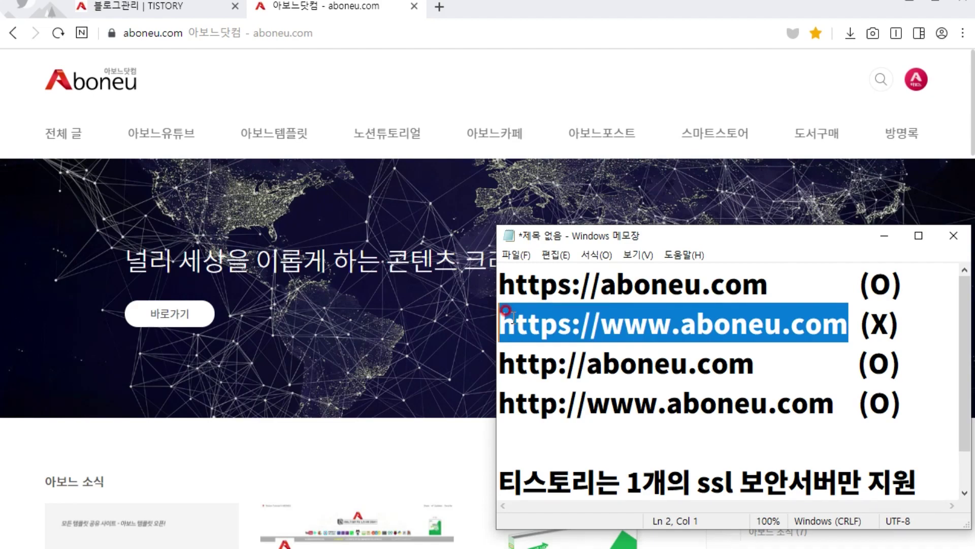
key(ctrl+c)
click(440, 6)
click(251, 26)
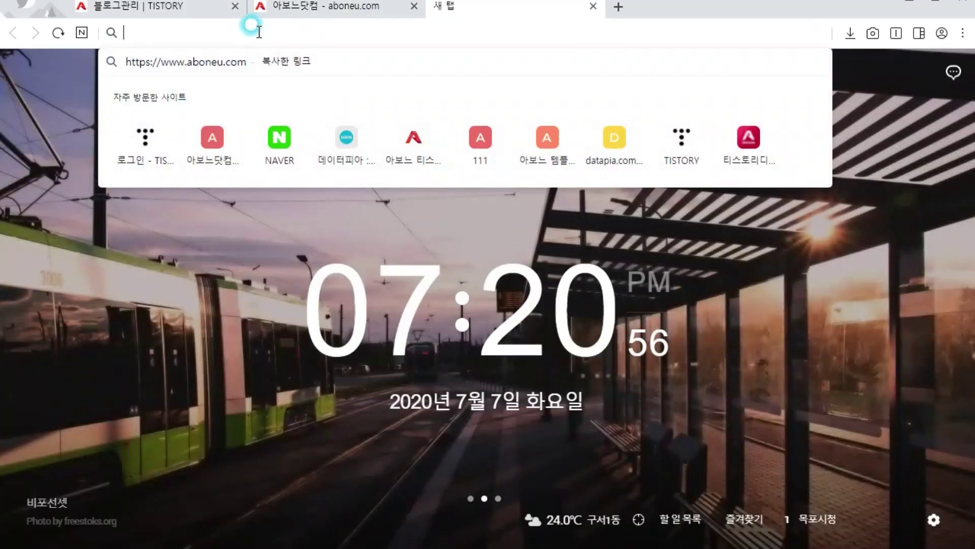
key(ctrl+v)
key(Return)
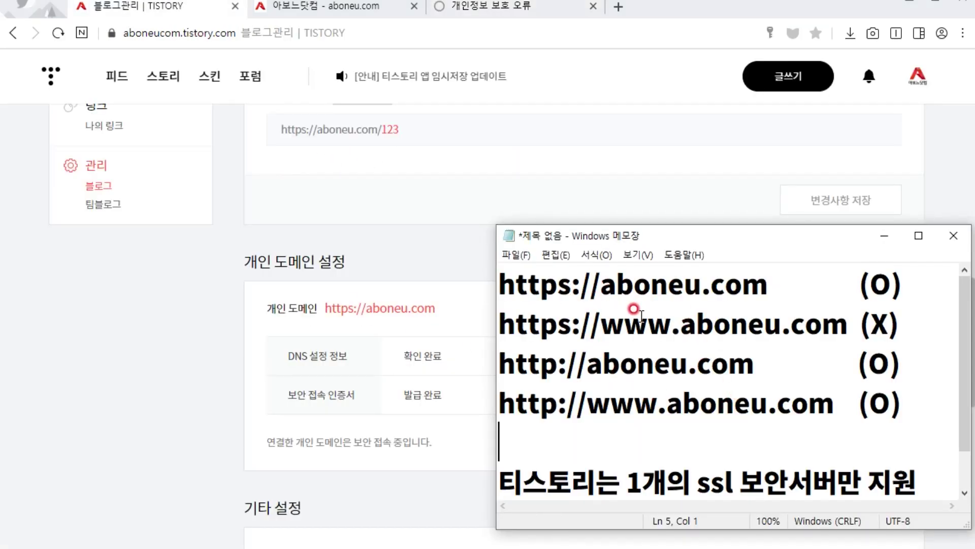
Step: Compare the personal domain in the blog settings with the noted addresses and read the note about Tistory's SSL server support
click(349, 306)
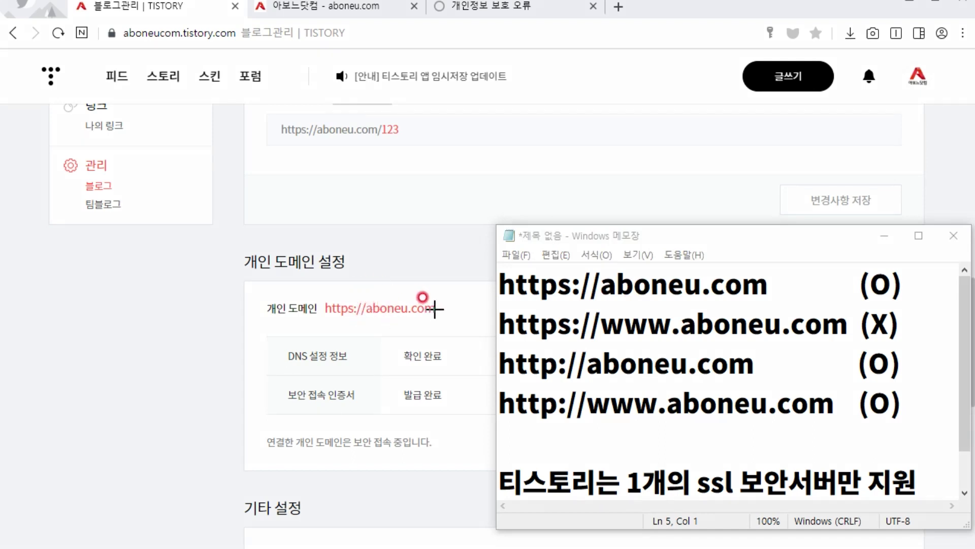
mouse_move(438, 307)
mouse_down()
mouse_move(851, 310)
mouse_move(845, 279)
mouse_move(848, 311)
mouse_move(847, 283)
mouse_move(855, 292)
mouse_up()
click(725, 419)
drag(691, 419, 508, 417)
click(731, 420)
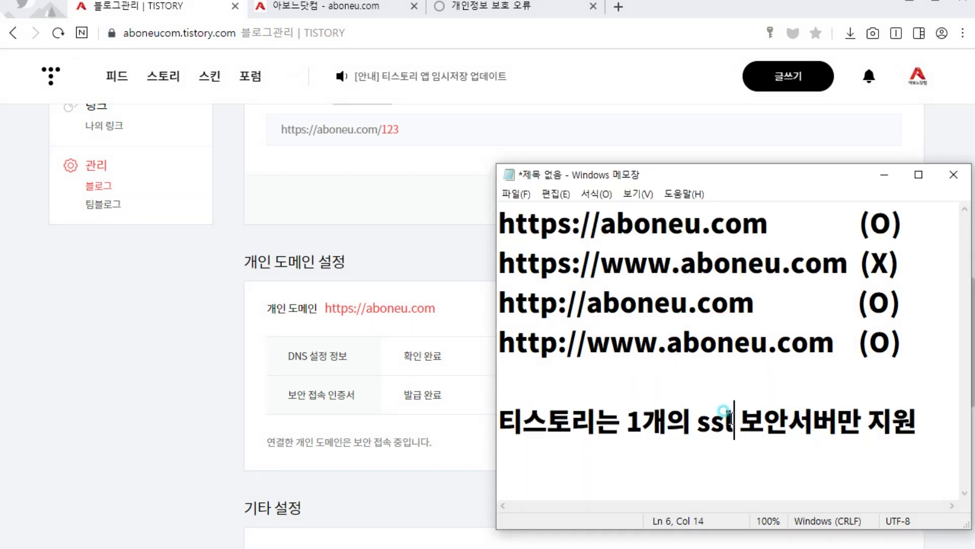
key(shift+Left)
key(shift+Left)
key(shift+Left)
drag(740, 421, 918, 414)
click(571, 223)
key(shift+Left)
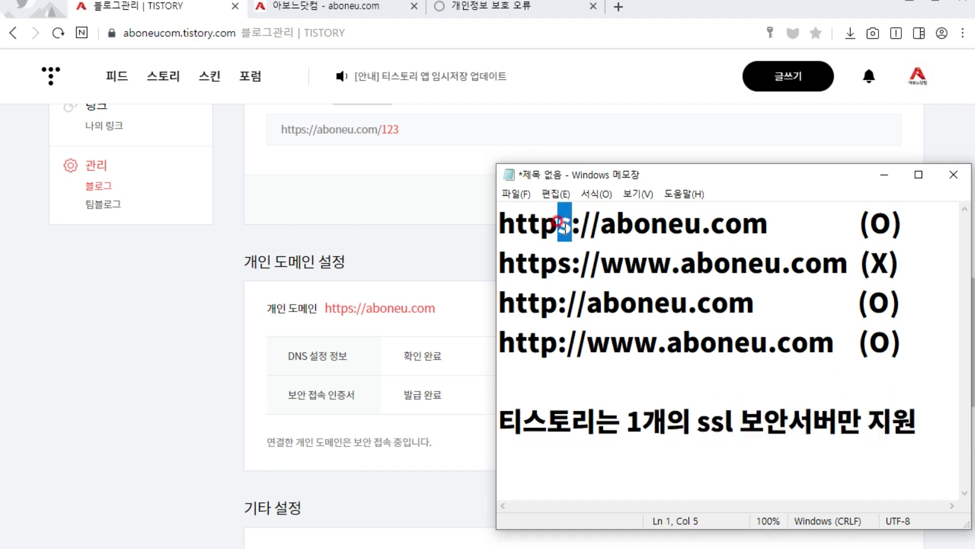
drag(903, 223, 497, 219)
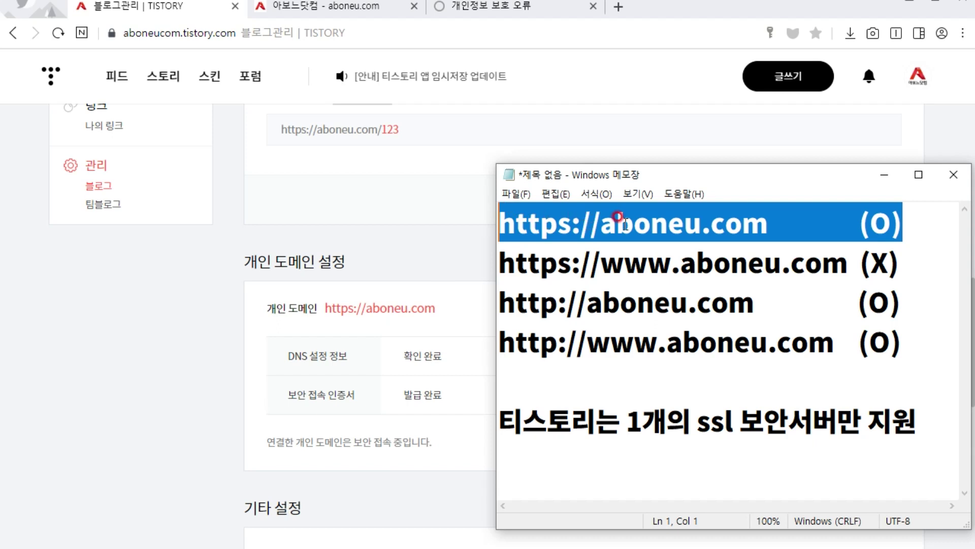
drag(601, 223, 768, 223)
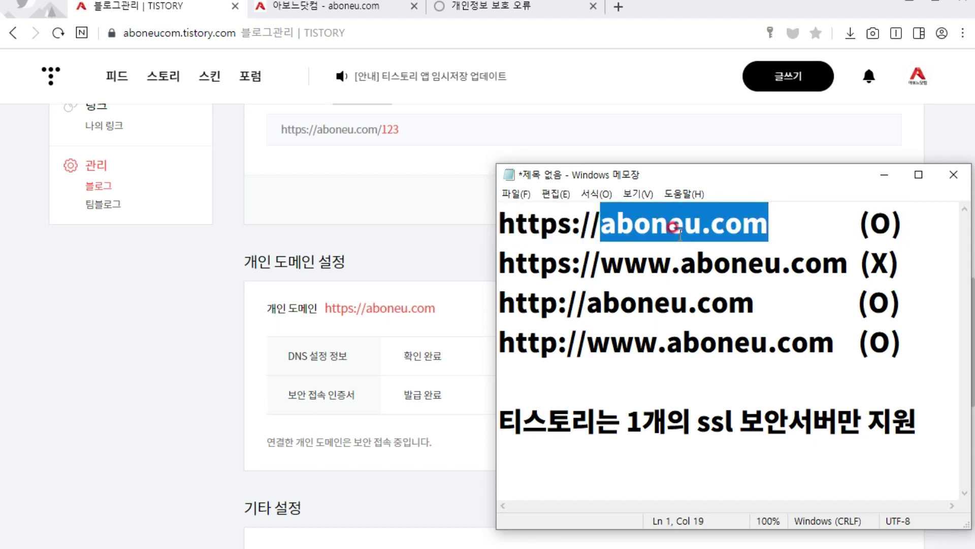
drag(601, 264, 684, 263)
click(652, 262)
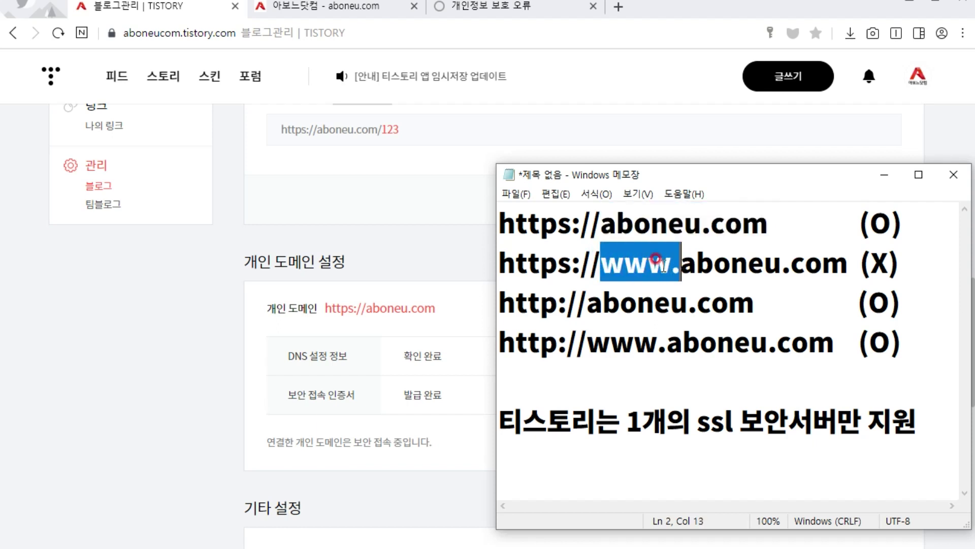
click(675, 264)
click(681, 224)
click(678, 263)
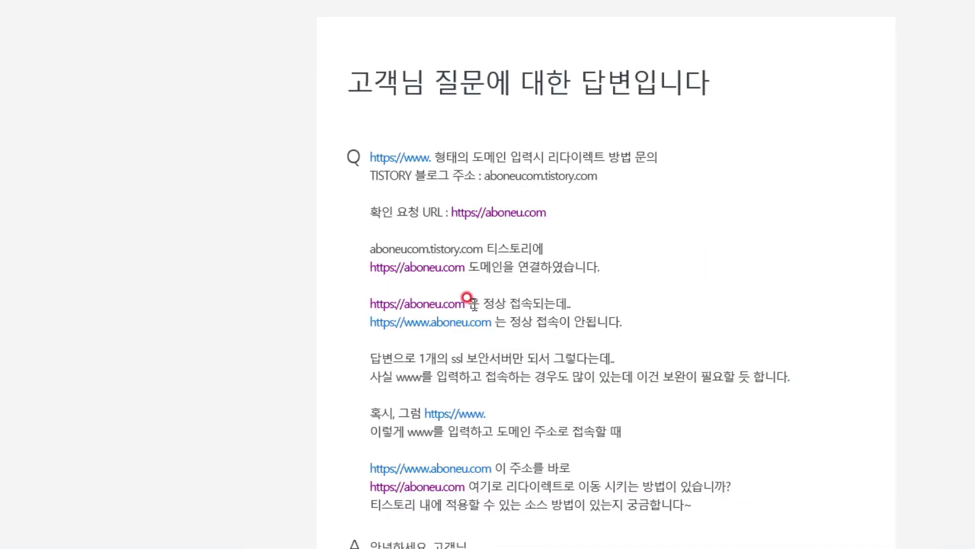
drag(469, 304, 368, 303)
click(531, 323)
drag(620, 321, 369, 301)
click(613, 345)
scroll(553, 350, down, 4)
scroll(559, 290, down, 2)
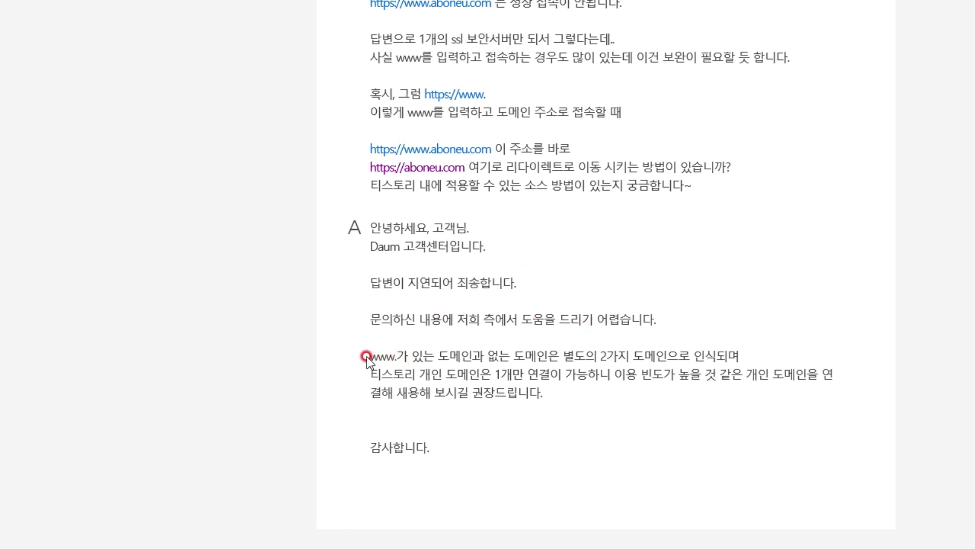
drag(367, 357, 715, 357)
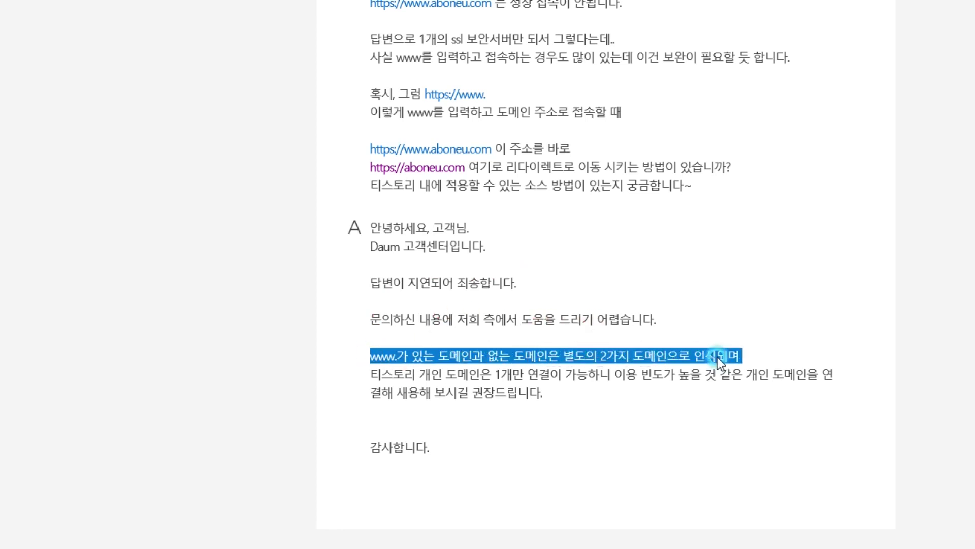
drag(368, 366, 713, 387)
click(551, 397)
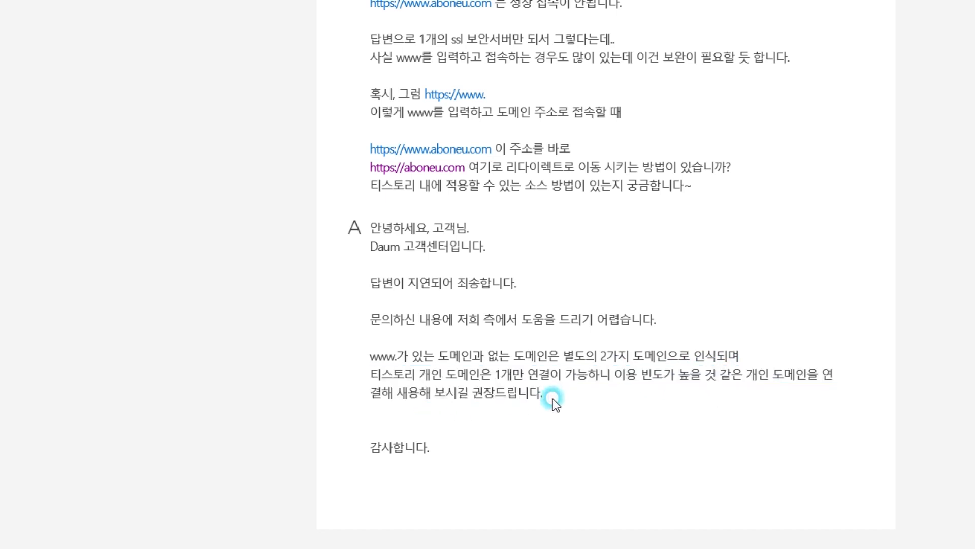
Step: Recheck the markings beside the two https variants of aboneu.com in the notes against the customer center's reply
drag(848, 262, 499, 264)
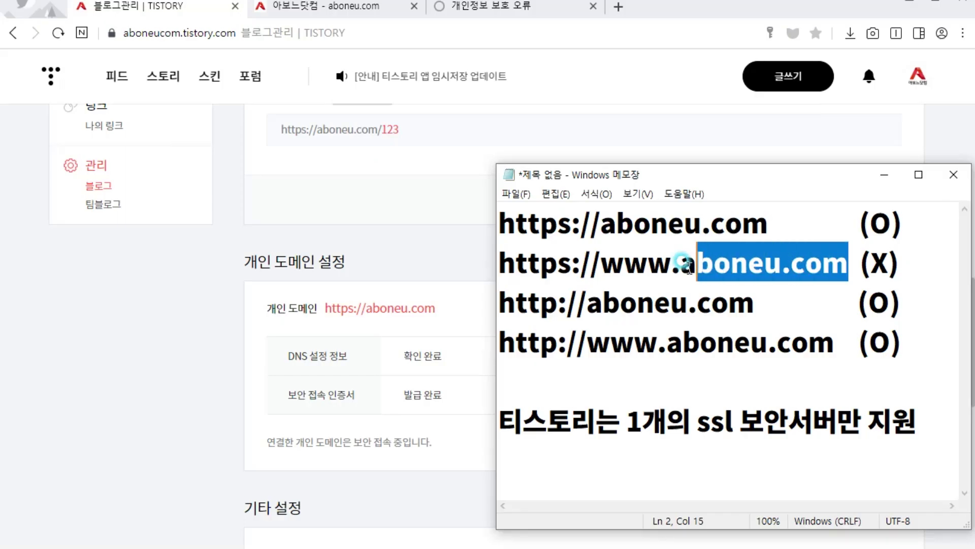
drag(767, 224, 503, 223)
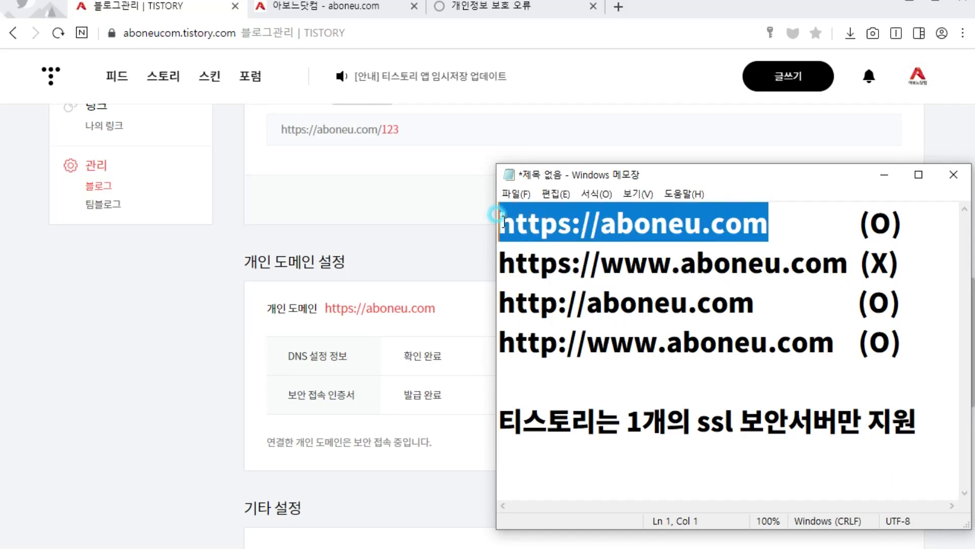
click(582, 264)
drag(507, 264, 895, 264)
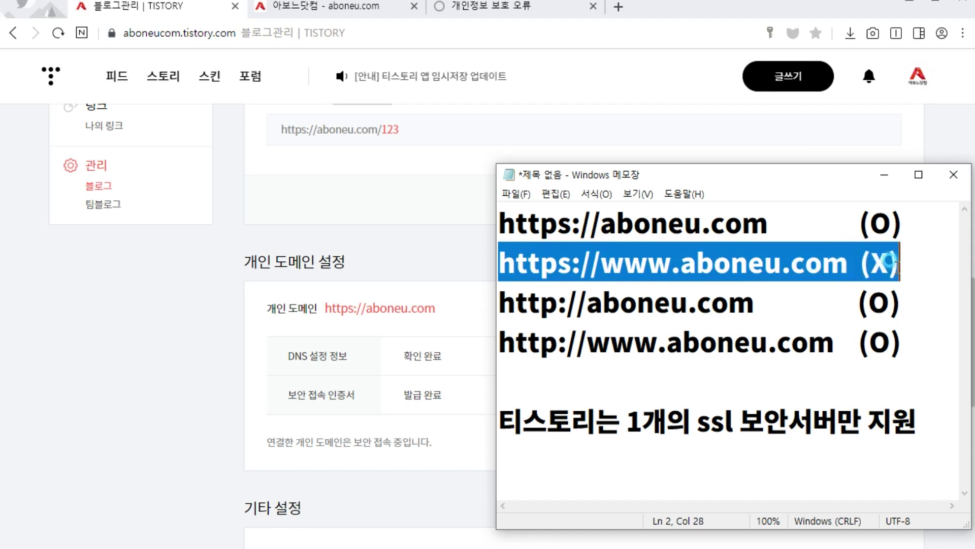
shift+click(751, 264)
key(shift+End)
click(764, 294)
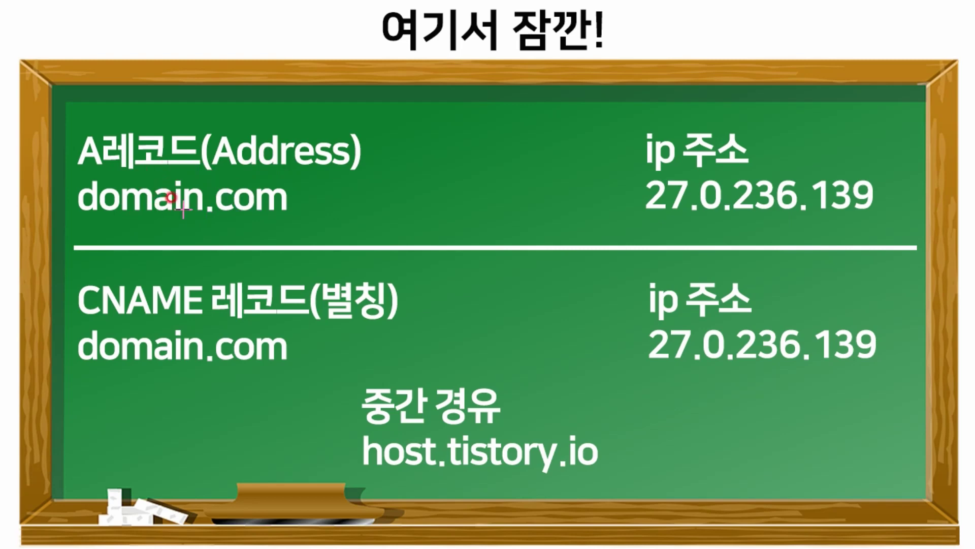
drag(305, 199, 628, 197)
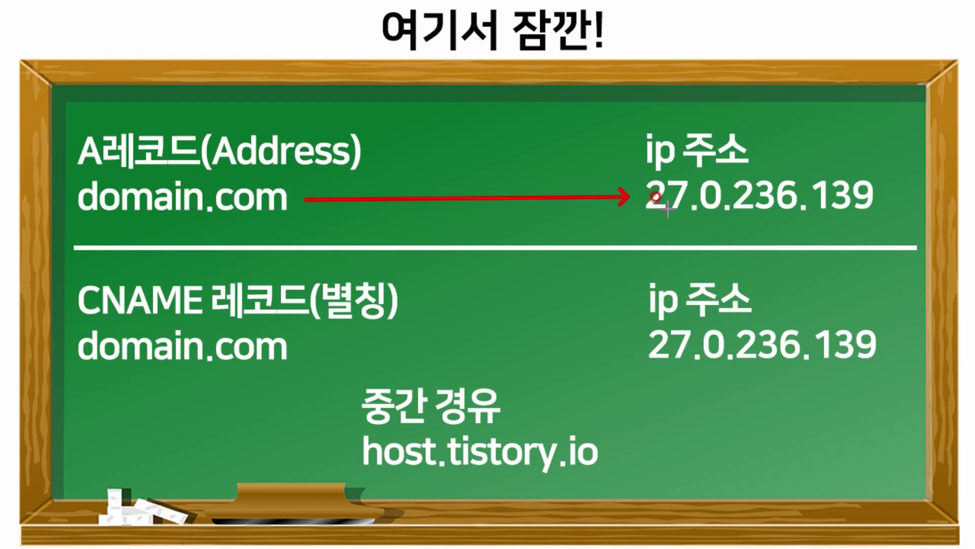
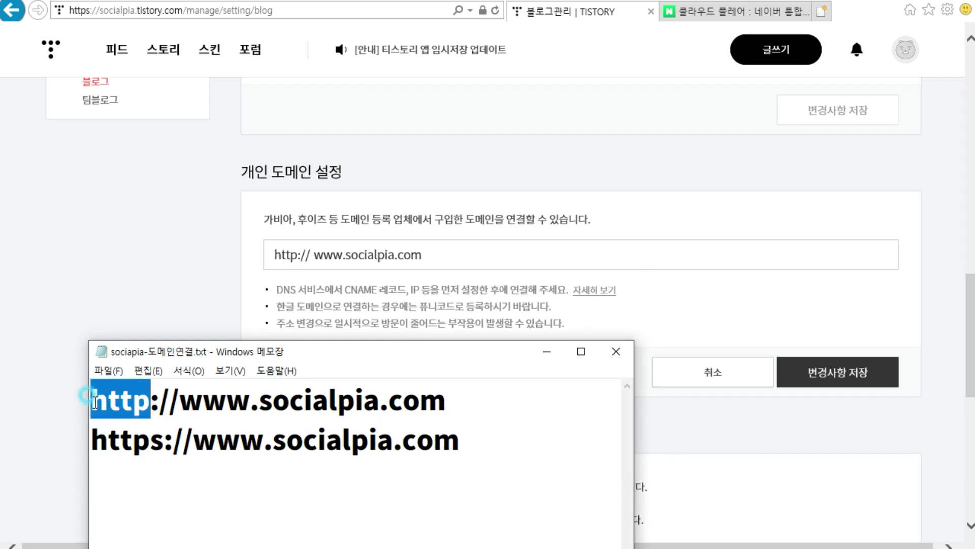
double_click(122, 401)
drag(179, 402, 439, 398)
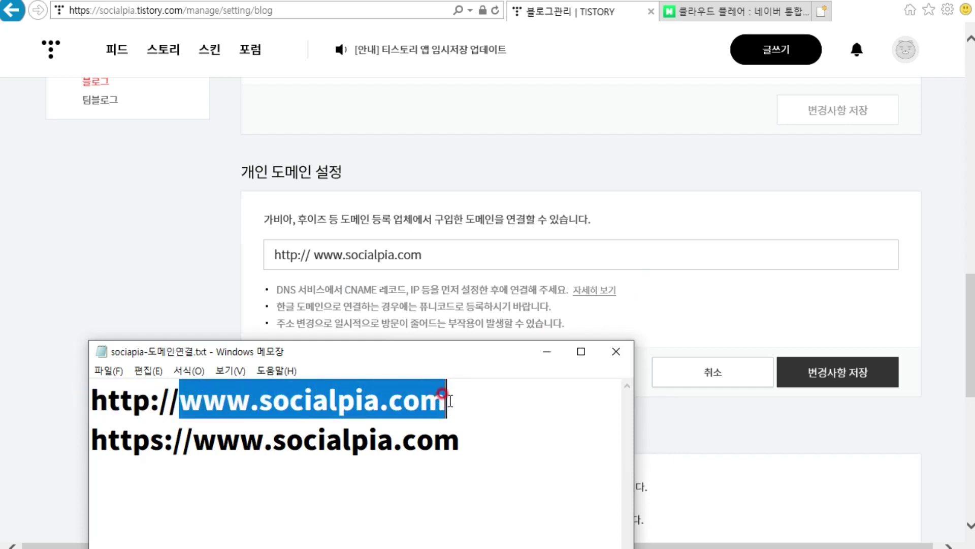
click(450, 401)
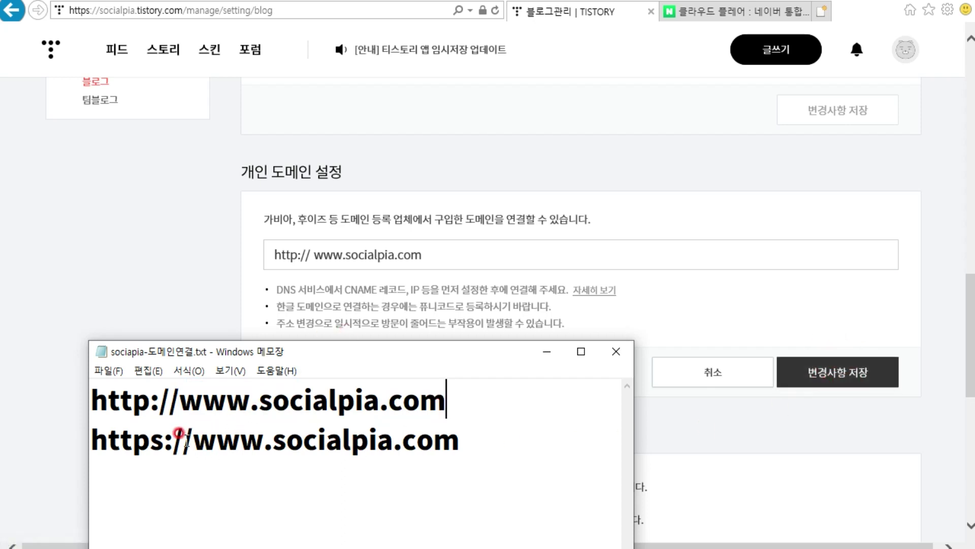
drag(152, 446, 161, 449)
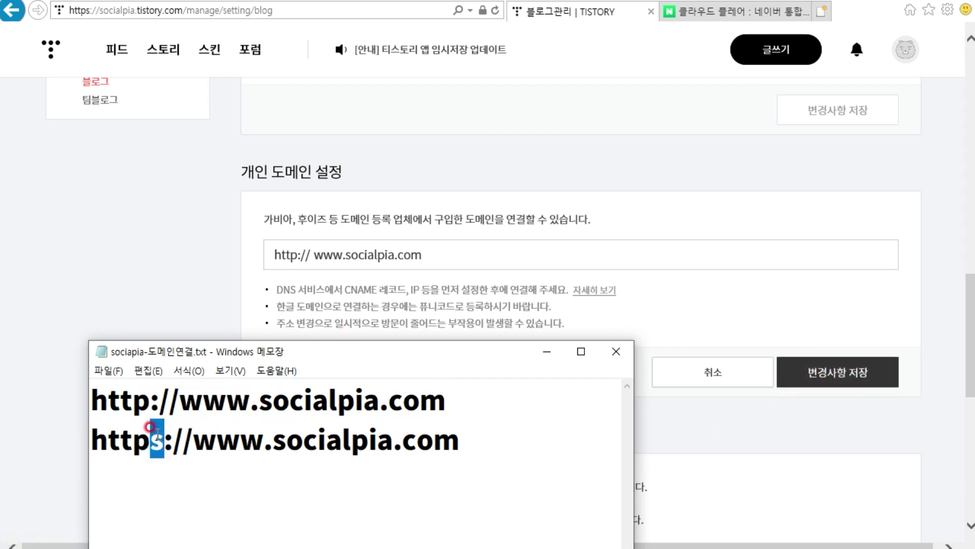
click(148, 442)
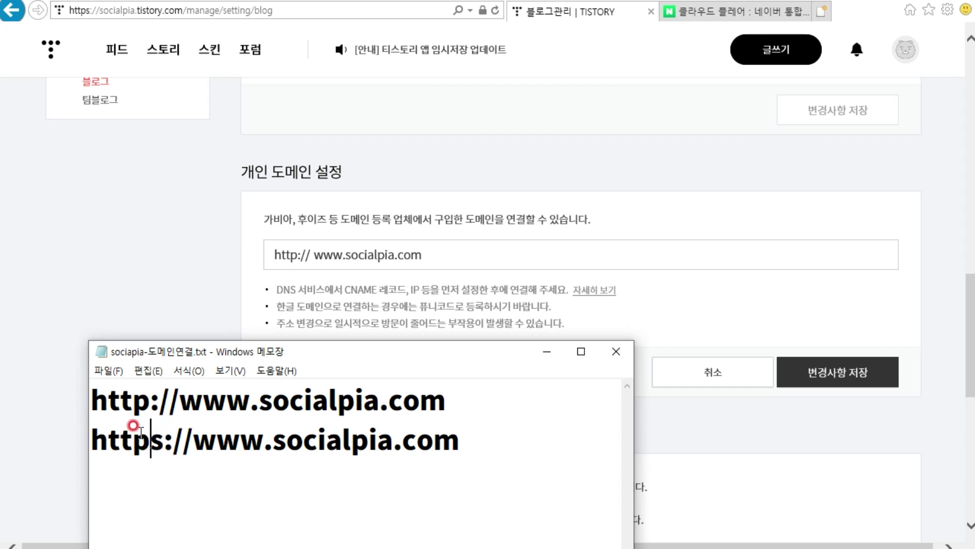
drag(91, 440, 163, 438)
click(150, 438)
drag(459, 440, 92, 432)
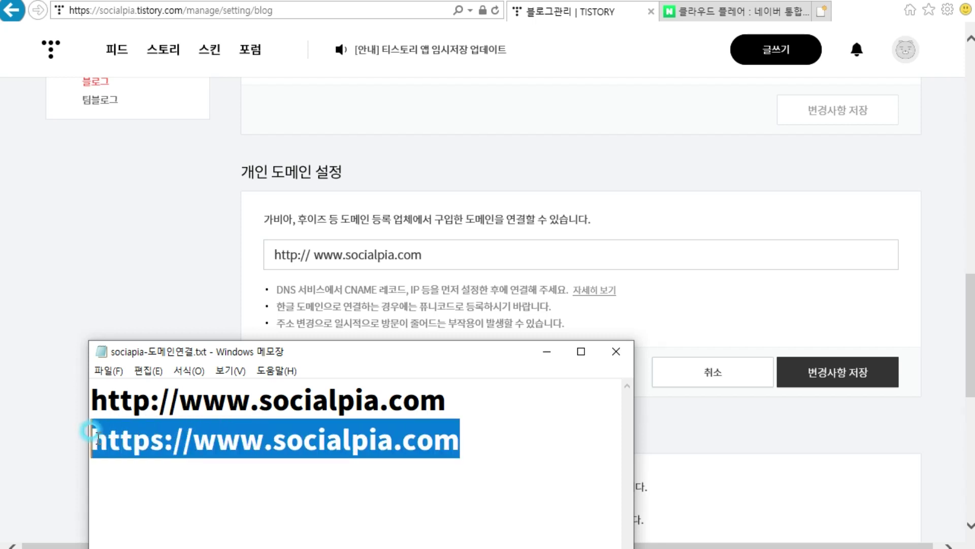
click(461, 438)
drag(150, 439, 164, 439)
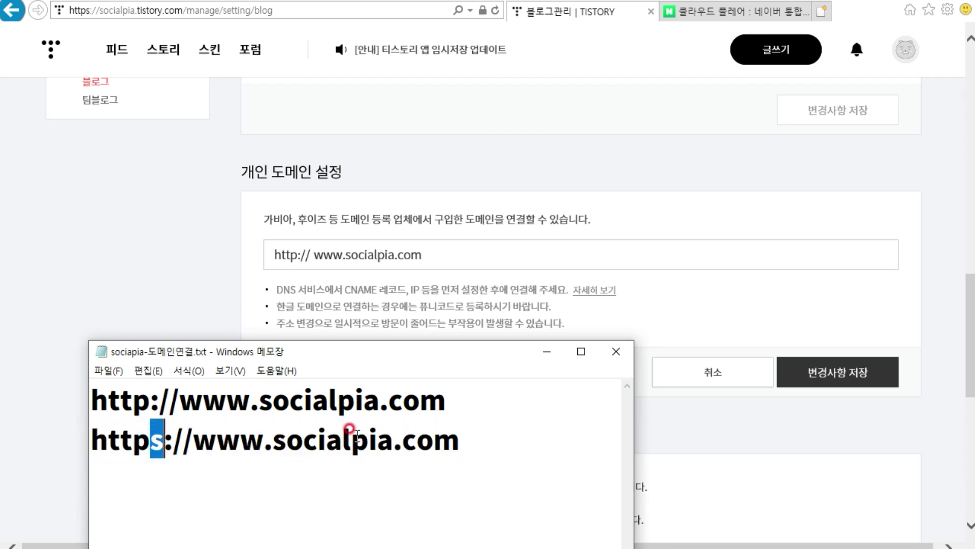
drag(460, 439, 254, 437)
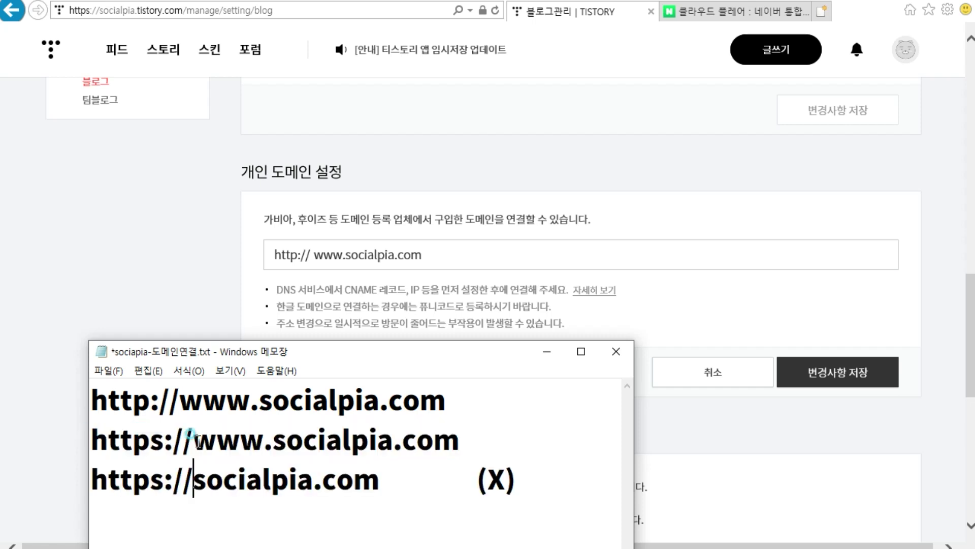
drag(190, 437, 269, 437)
right_click(199, 478)
drag(192, 478, 379, 478)
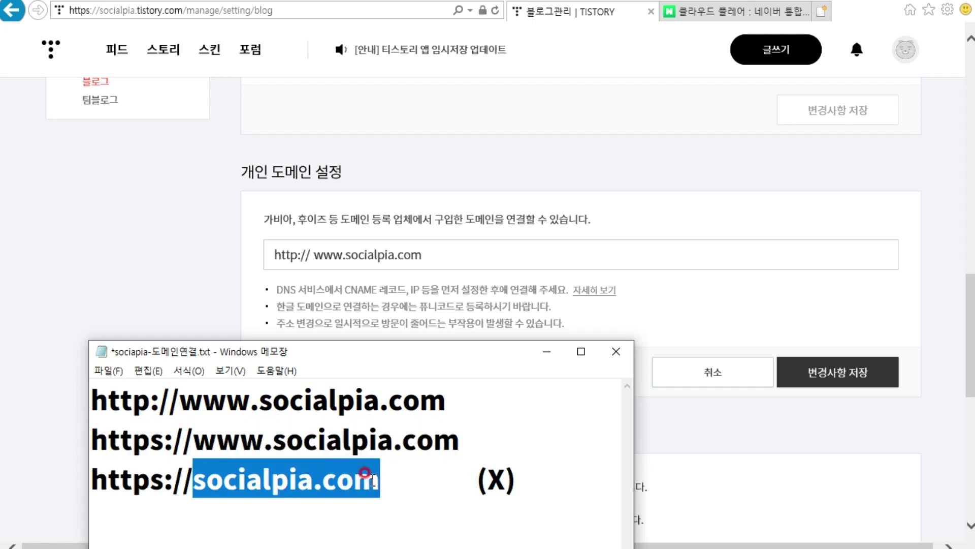
double_click(488, 489)
click(363, 480)
drag(379, 478, 90, 477)
right_click(280, 481)
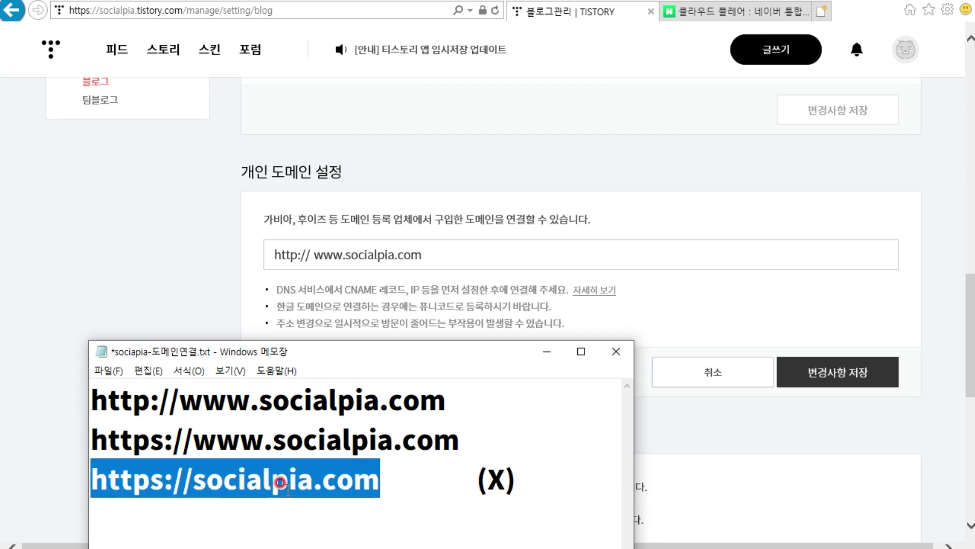
drag(380, 480, 165, 479)
click(142, 477)
right_click(201, 478)
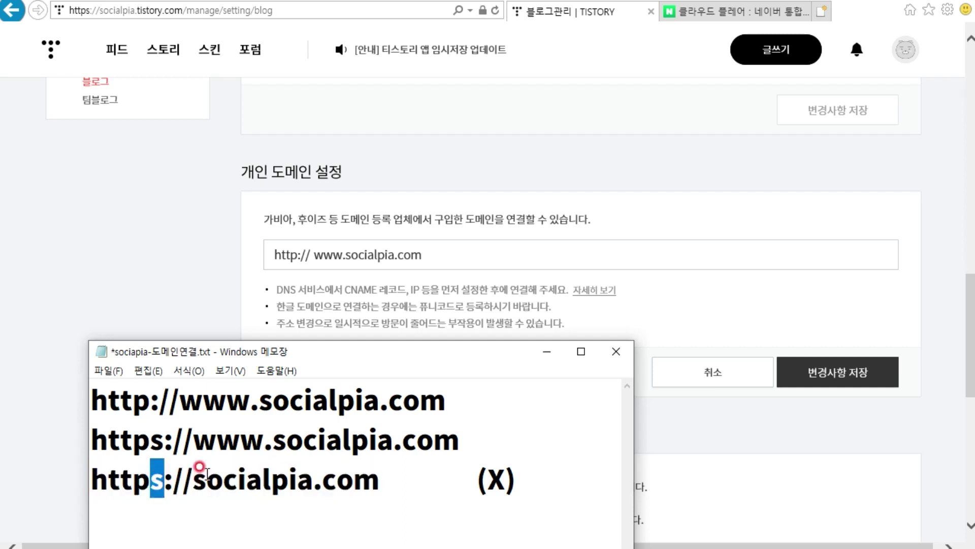
click(388, 517)
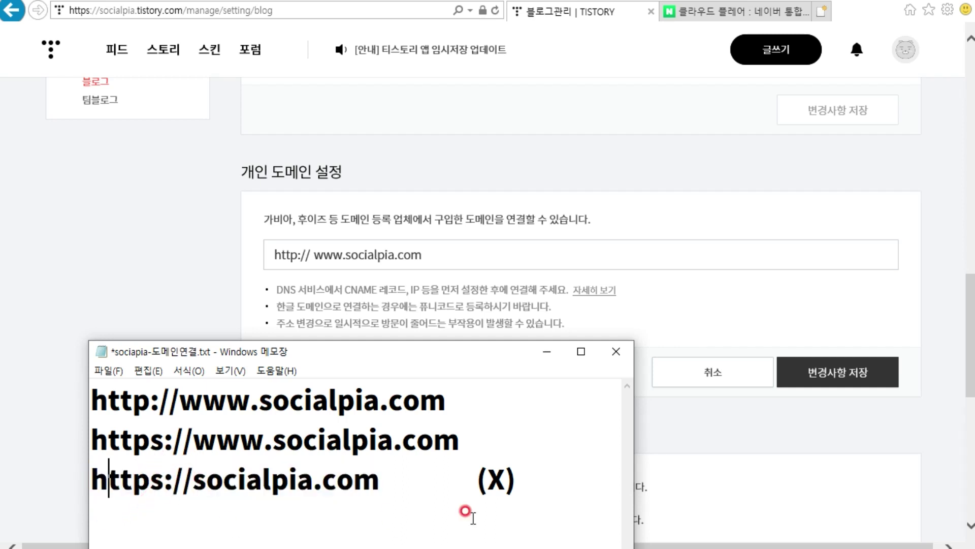
click(519, 497)
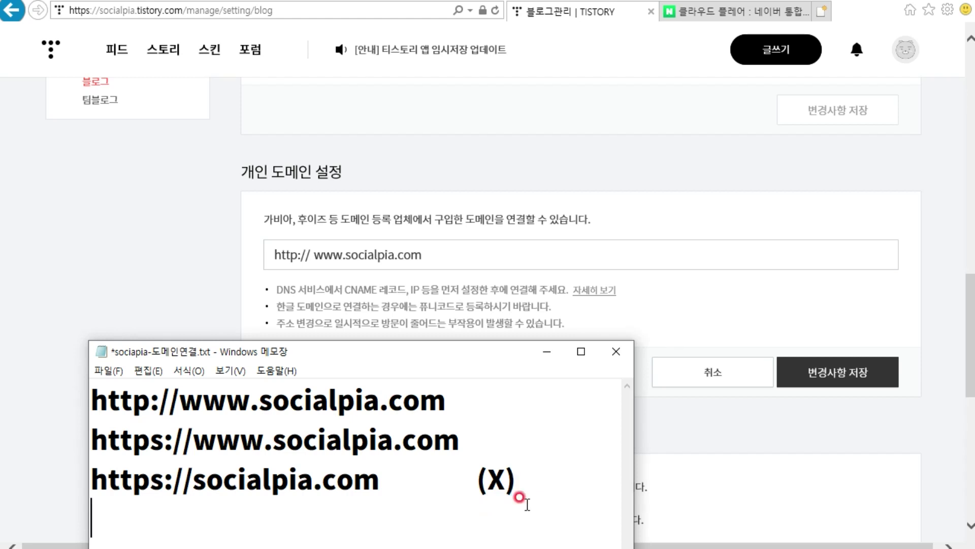
key(Return)
text(zmf)
key(BackSpace)
key(BackSpace)
key(BackSpace)
key(Hangul)
text(클라)
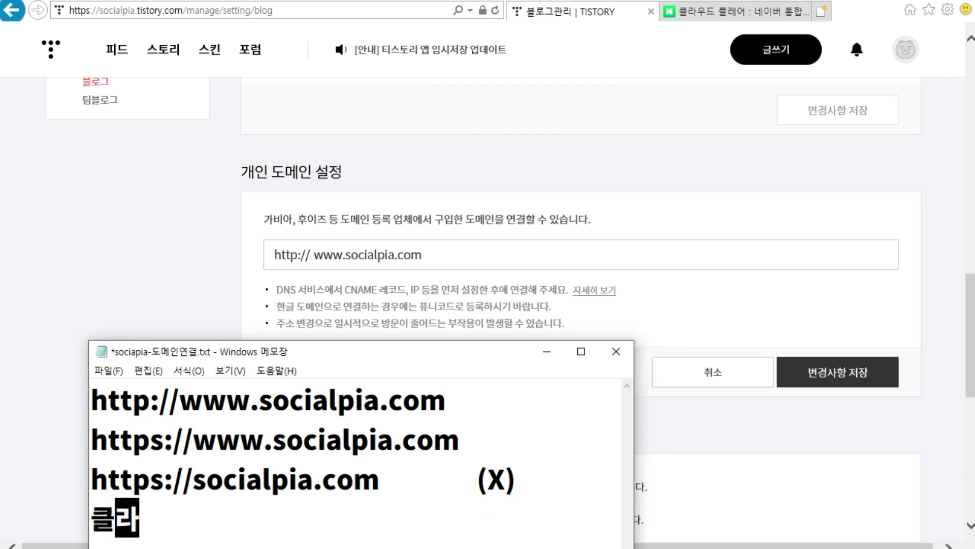
text(우드 플레어)
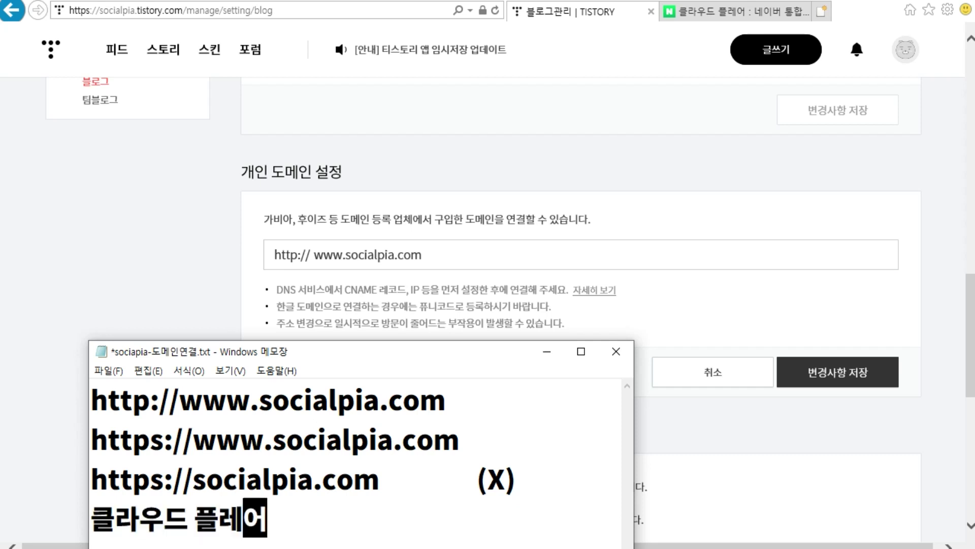
Step: Switch to Chrome, search Google for 클라우드 플레어 and open the official cloudflare.com website
click(520, 499)
click(371, 311)
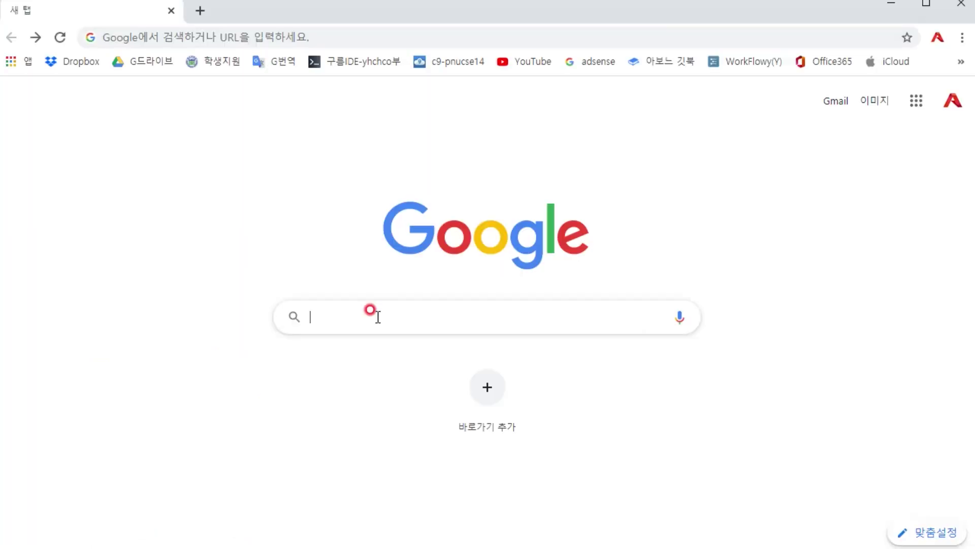
text(클라우드 플레어)
key(Return)
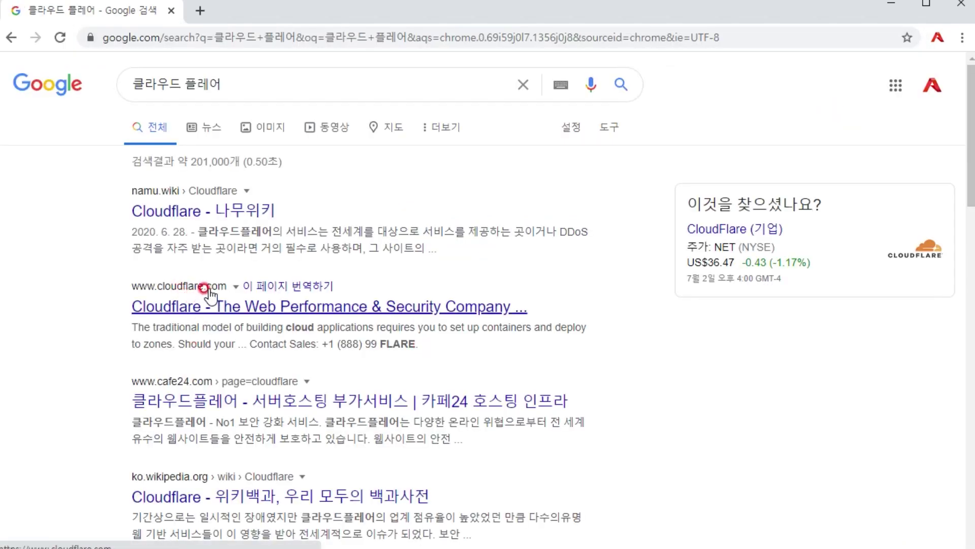
click(211, 305)
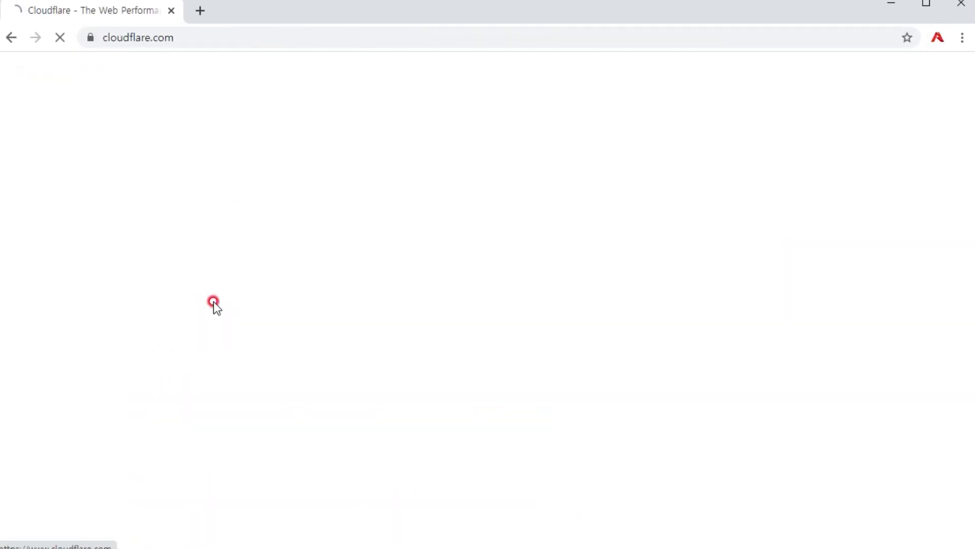
Step: Switch the Cloudflare website to Korean (한국어) and create a new account through its sign-up form
click(910, 68)
click(910, 66)
click(906, 62)
click(896, 53)
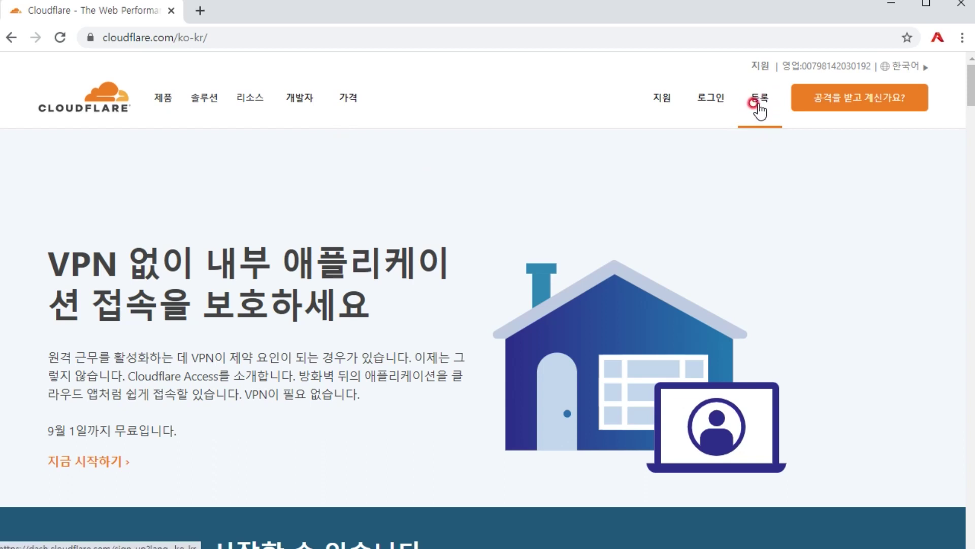
click(758, 104)
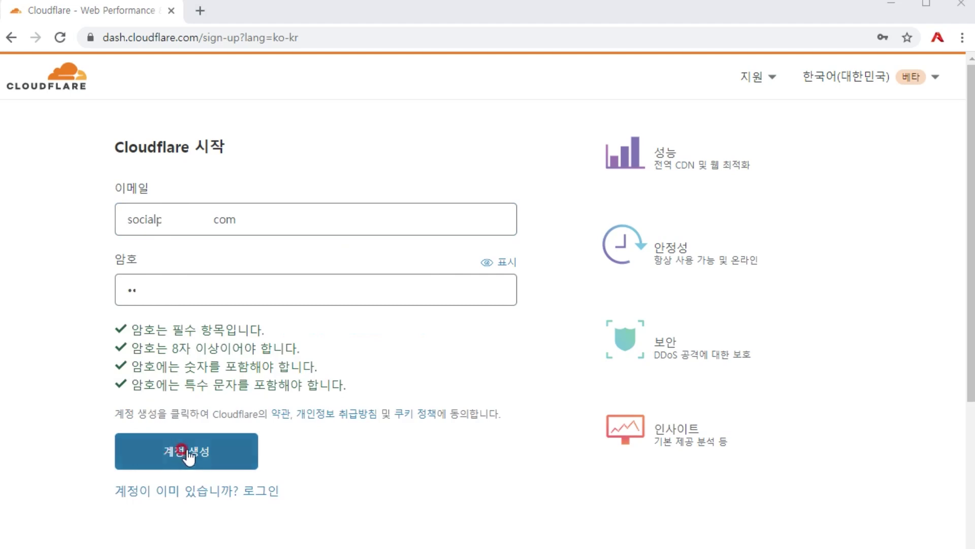
click(191, 451)
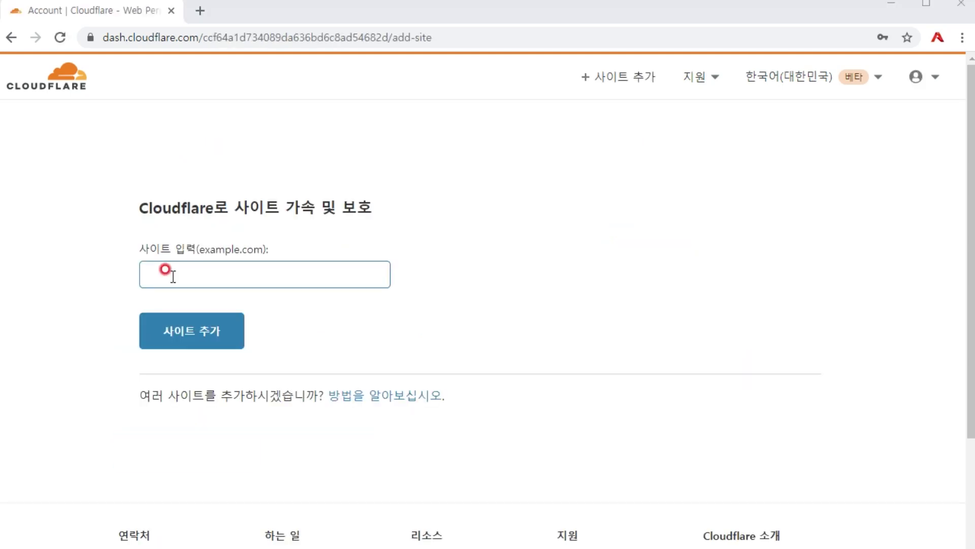
Step: Copy socialpia.com from the domain connection notes and add it as a site in Cloudflare
click(154, 114)
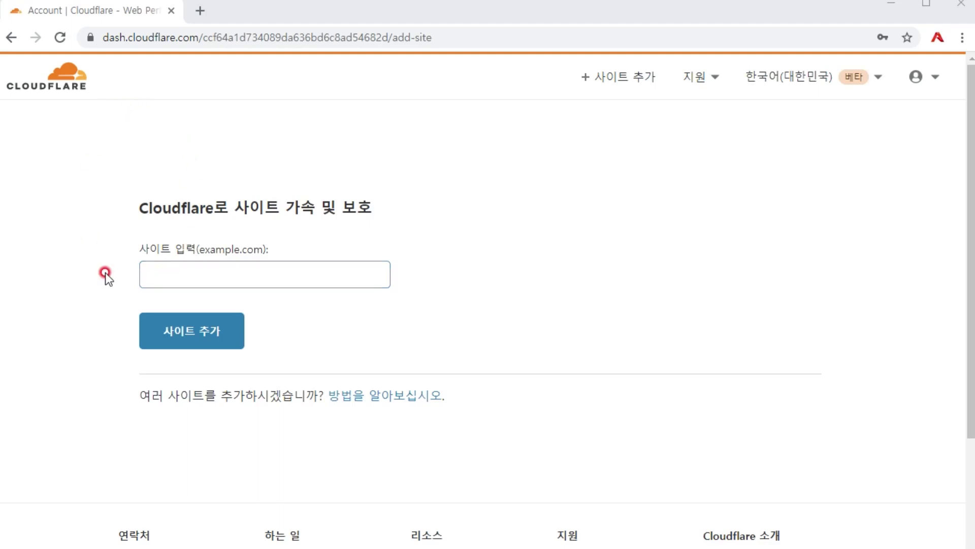
key(alt+Tab)
drag(260, 400, 429, 395)
key(ctrl+c)
click(148, 274)
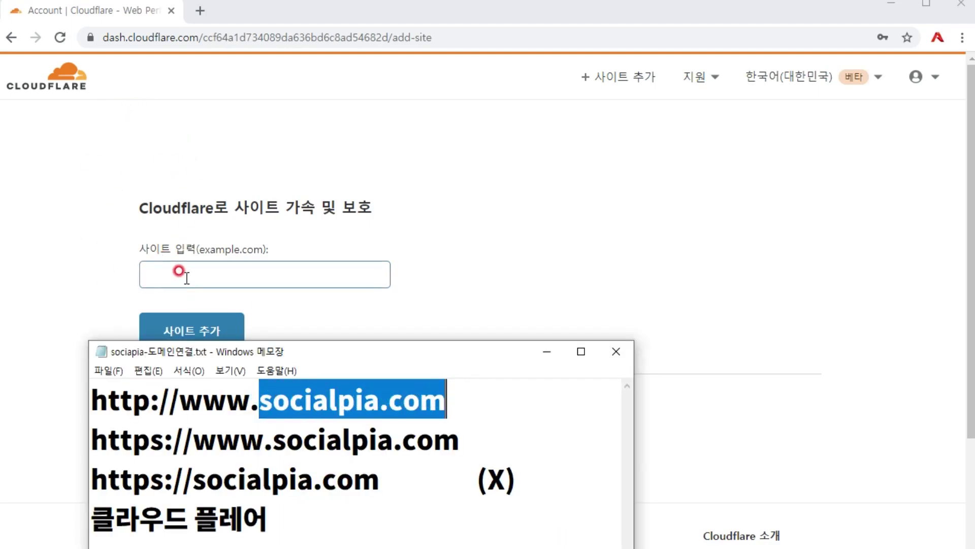
key(ctrl+v)
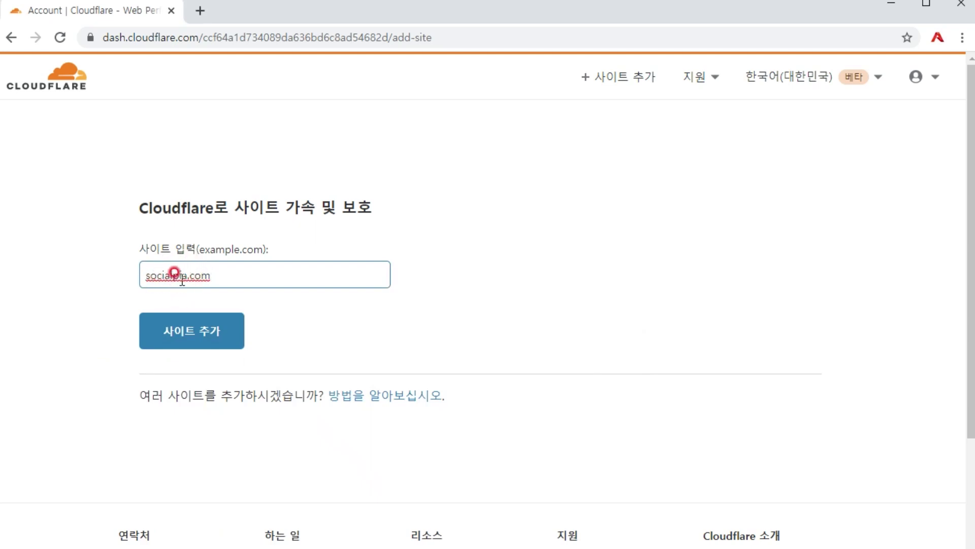
click(183, 330)
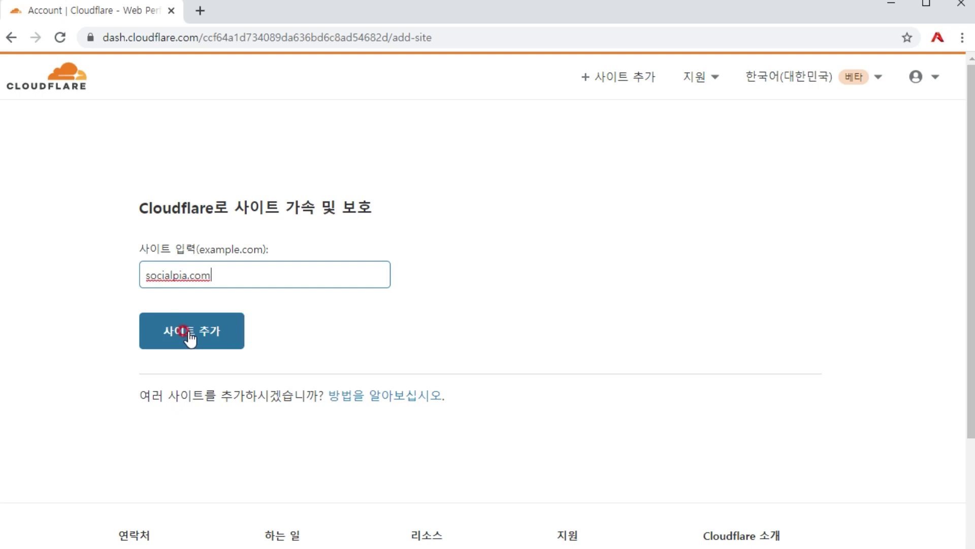
click(187, 332)
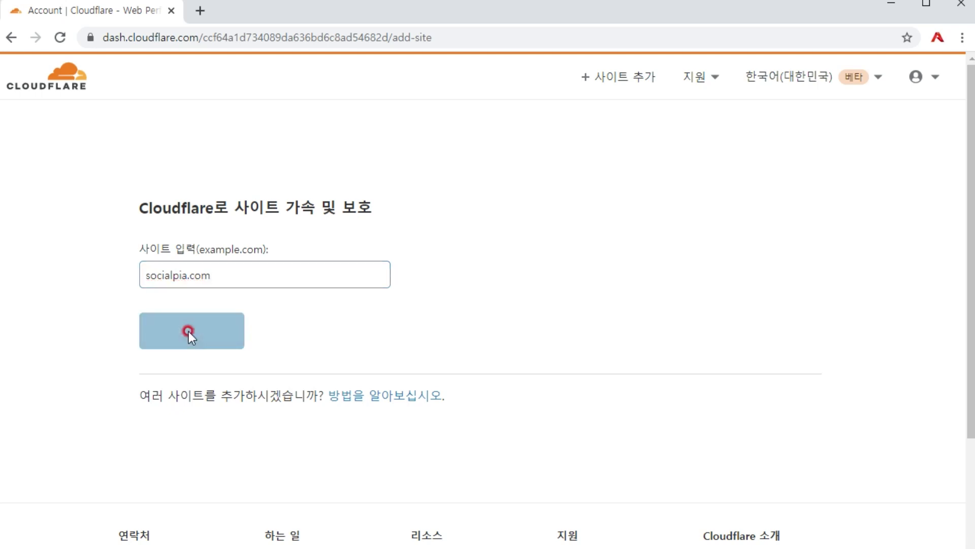
Step: Confirm the Free plan for socialpia.com and look through the DNS records found by the quick scan
click(218, 295)
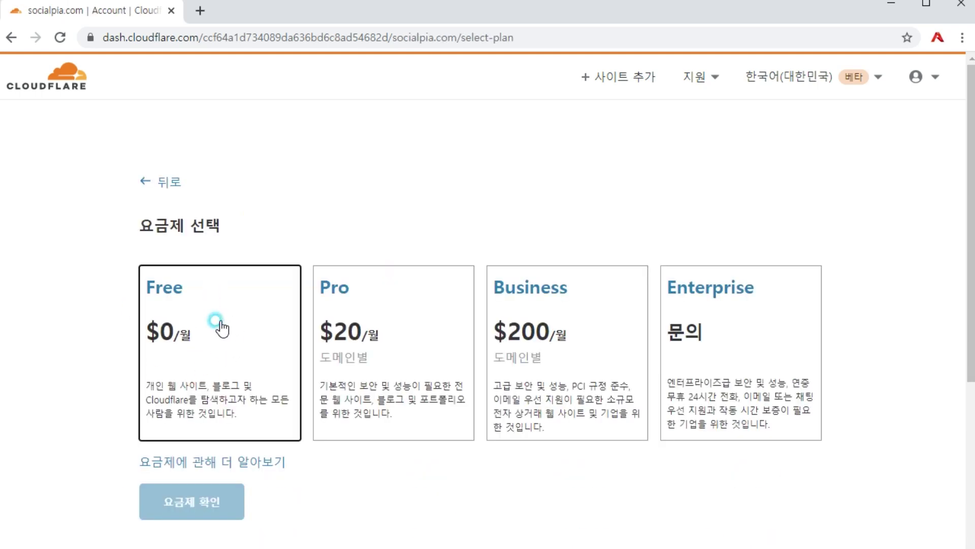
click(210, 503)
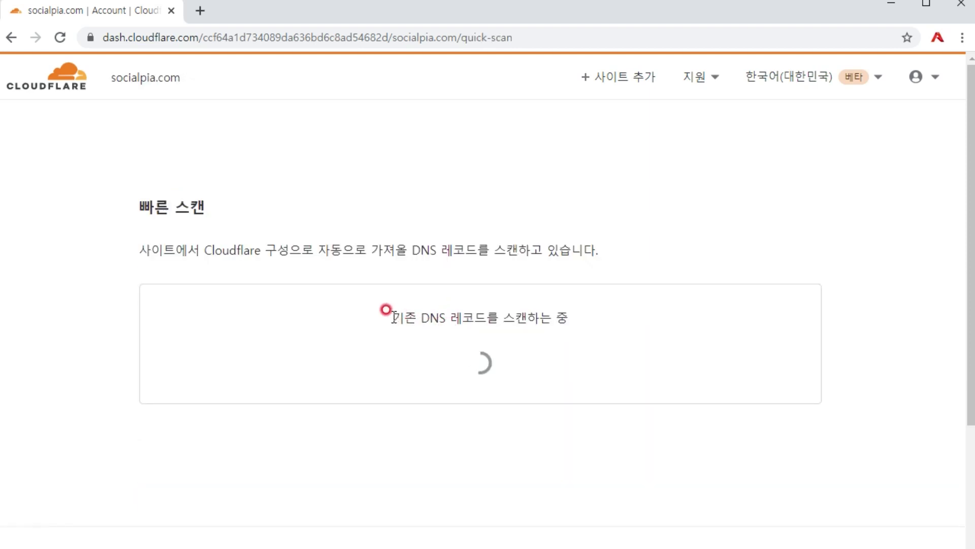
drag(396, 318, 567, 319)
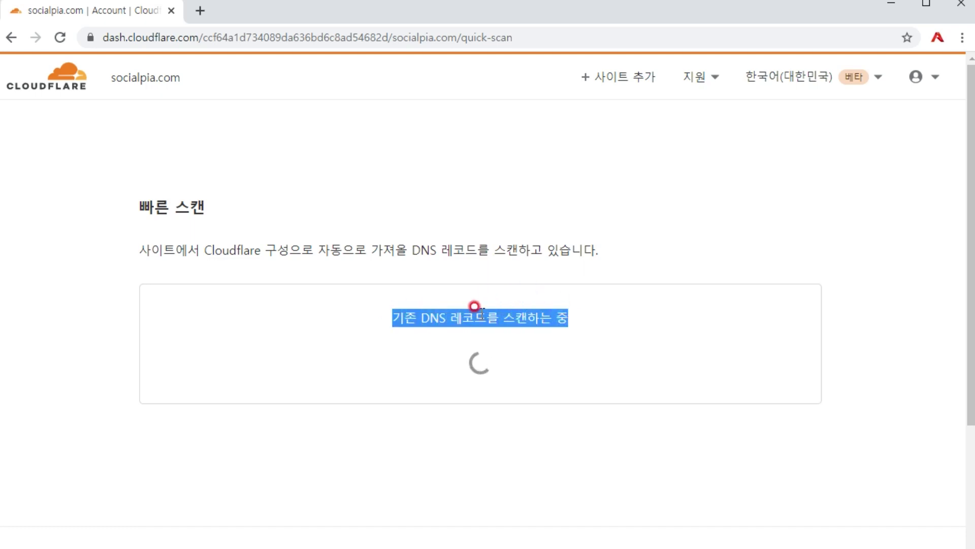
scroll(413, 316, down, 2)
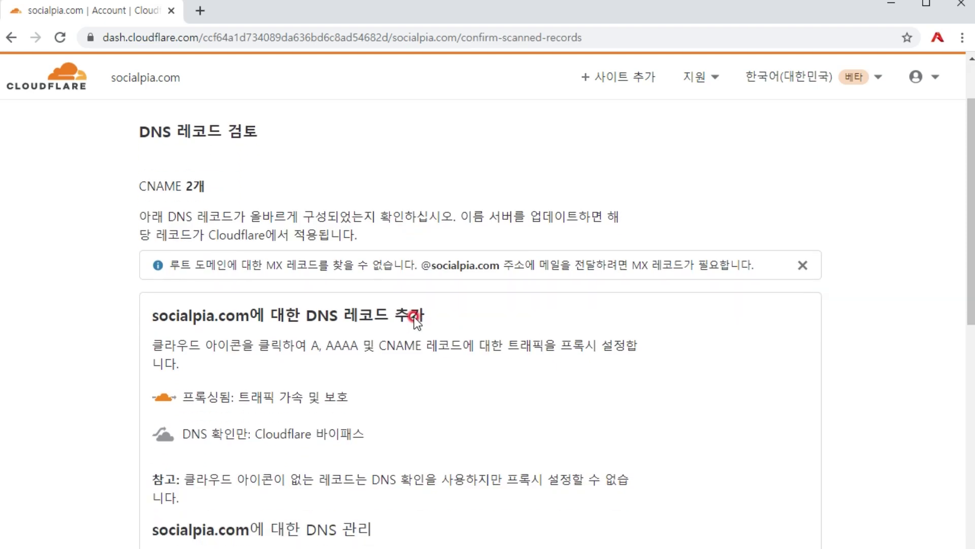
scroll(415, 316, down, 3)
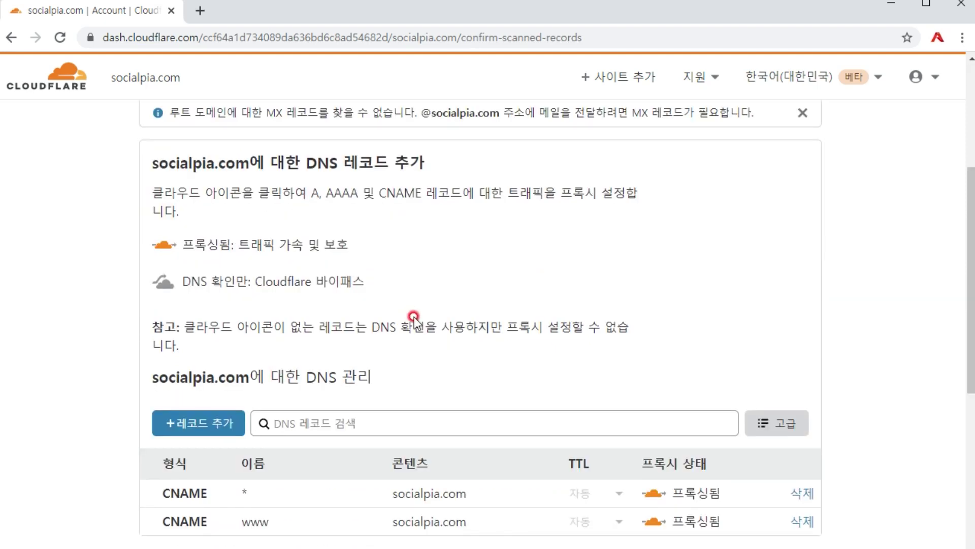
scroll(413, 316, down, 2)
scroll(414, 316, down, 2)
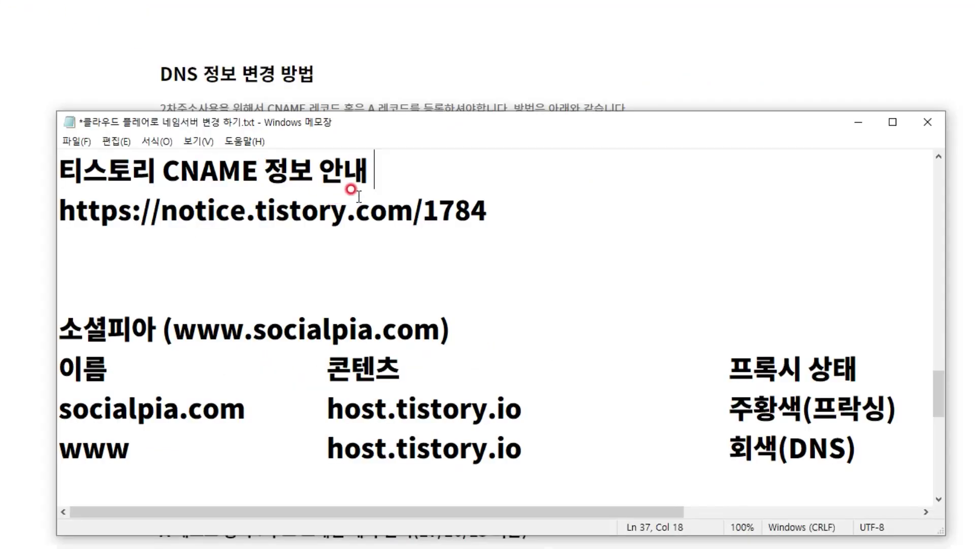
drag(376, 169, 61, 169)
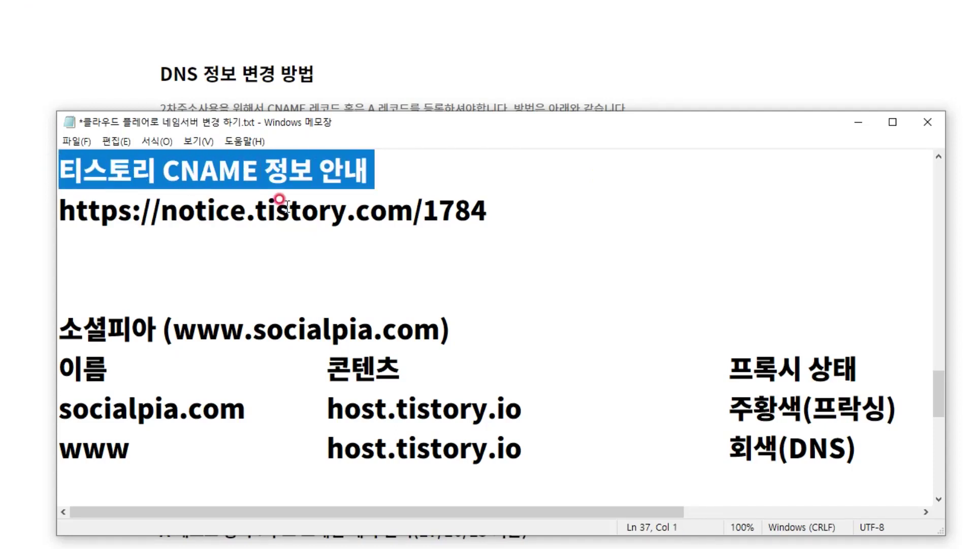
drag(509, 212, 60, 211)
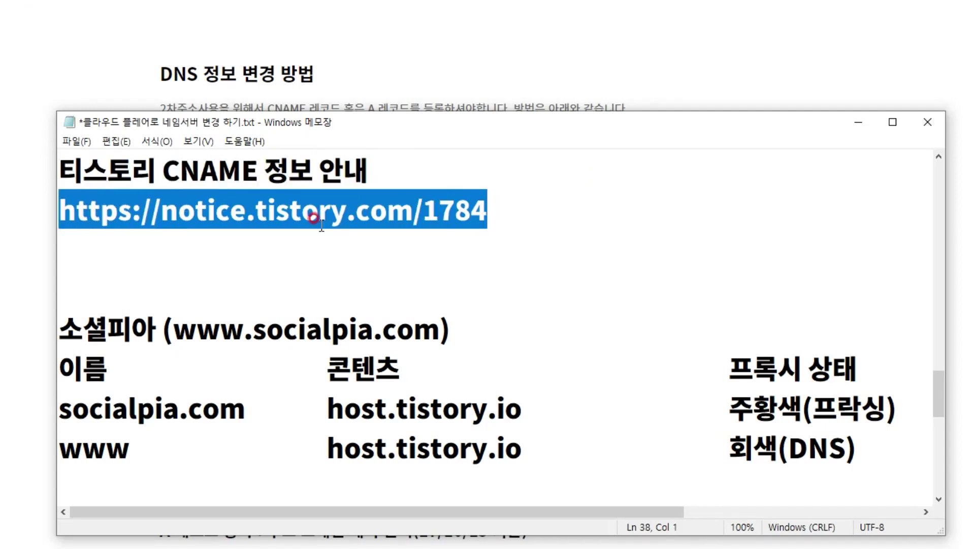
click(495, 212)
click(529, 71)
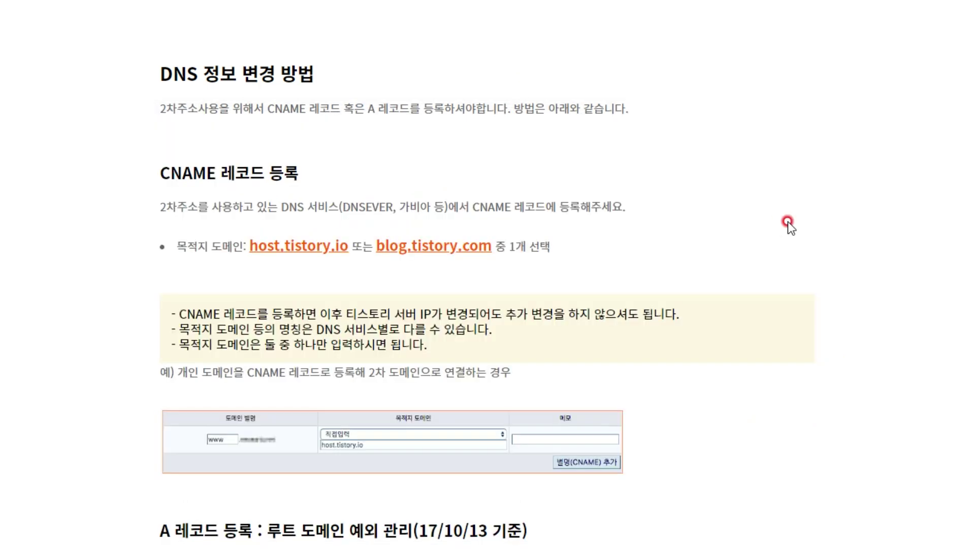
Step: Copy the destination domain host.tistory.io from the CNAME 레코드 등록 section and compare it with the blog.tistory.com alternative
drag(160, 169, 283, 167)
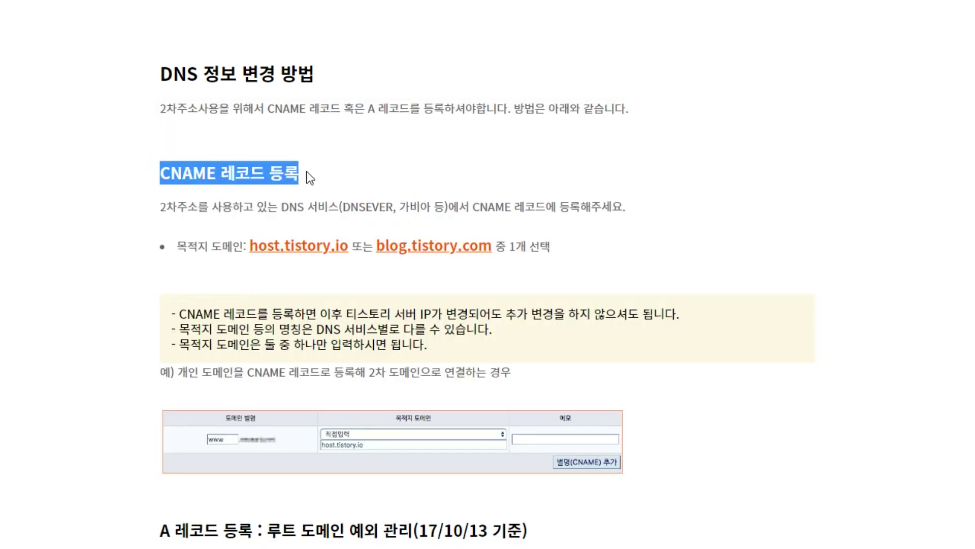
click(263, 275)
drag(352, 245, 245, 238)
key(ctrl+c)
drag(492, 245, 373, 242)
click(538, 244)
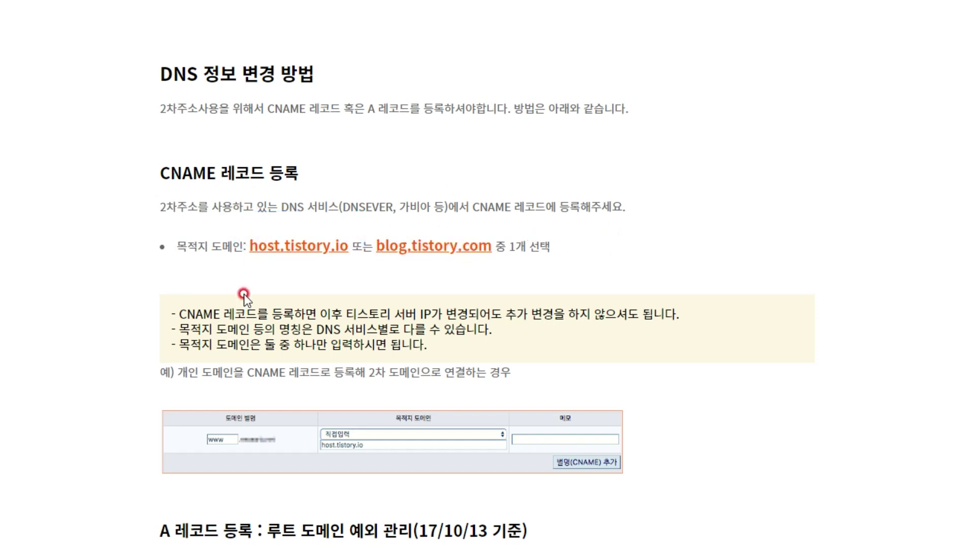
key(alt+Tab)
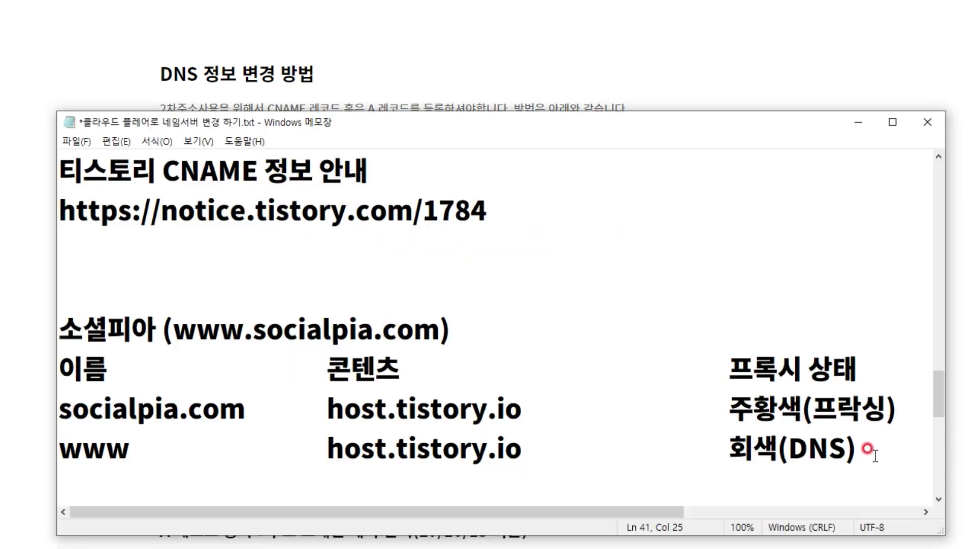
drag(901, 447, 64, 368)
click(526, 312)
click(336, 256)
key(ctrl+2)
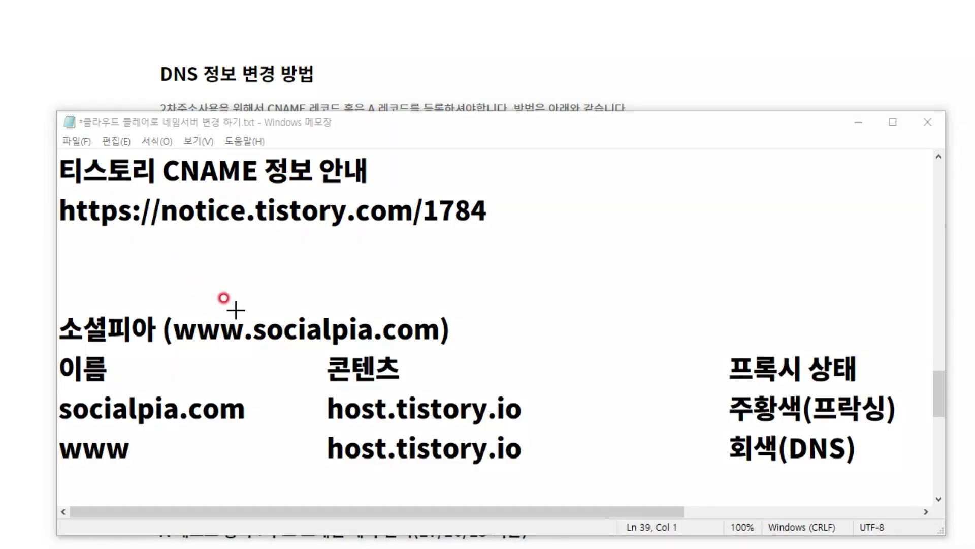
mouse_move(248, 306)
mouse_down()
mouse_move(329, 343)
mouse_move(441, 348)
mouse_up()
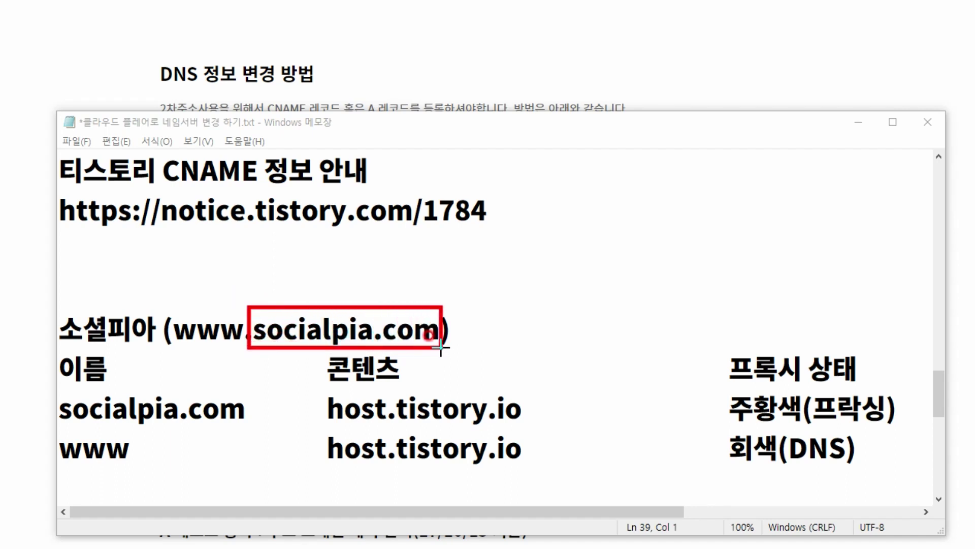
drag(265, 345, 189, 390)
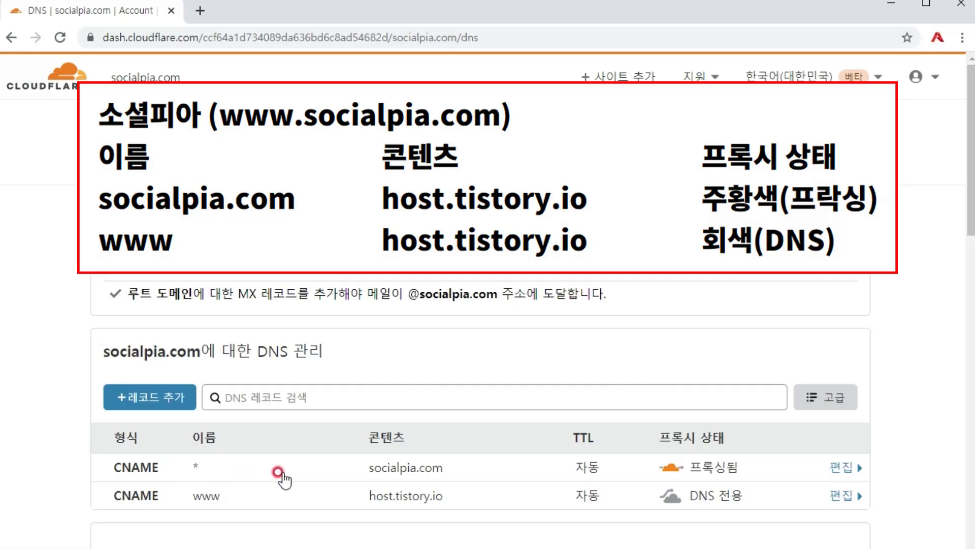
Step: Edit the wildcard (*) CNAME record to name socialpia.com, target host.tistory.io and proxied status, and save it
click(833, 466)
scroll(507, 431, down, 3)
double_click(226, 370)
text(socialpia.com)
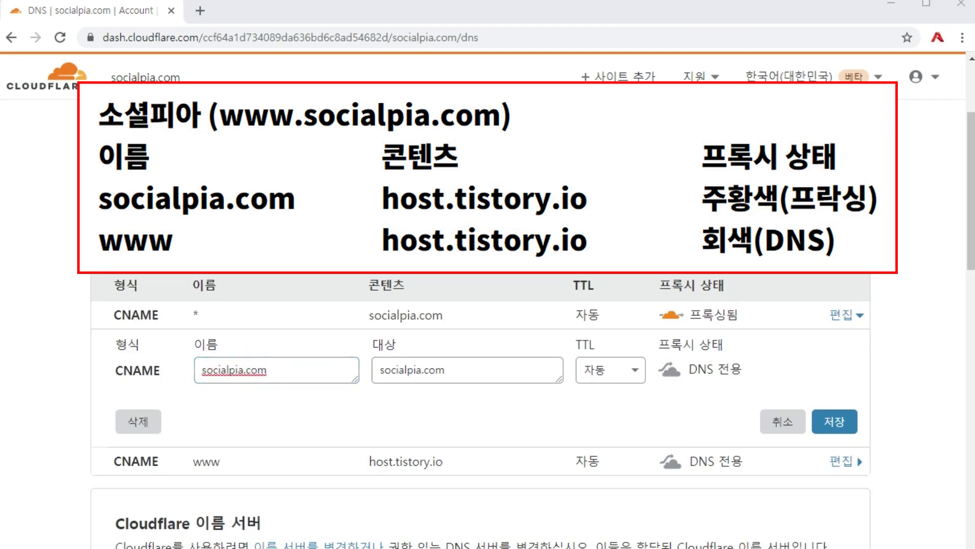
double_click(411, 370)
key(ctrl+v)
click(409, 368)
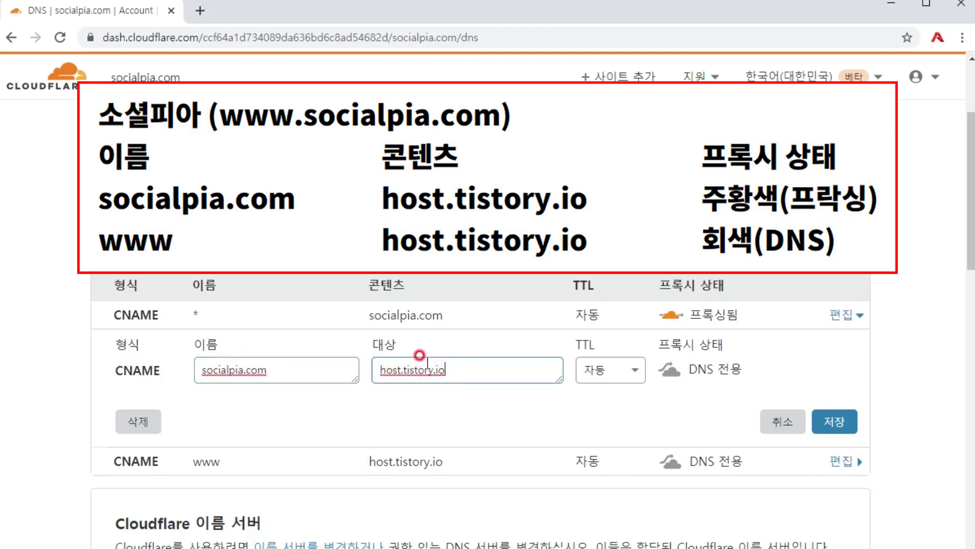
click(669, 370)
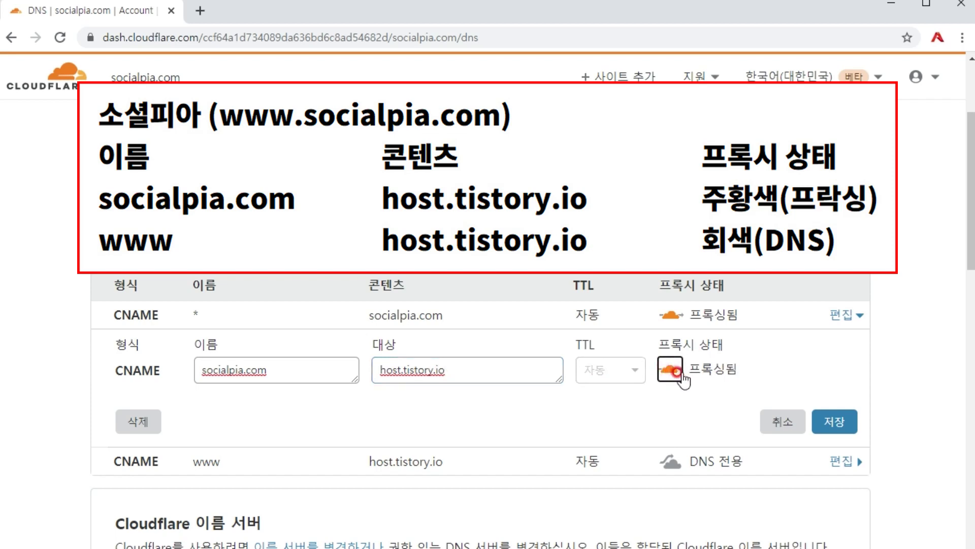
click(835, 421)
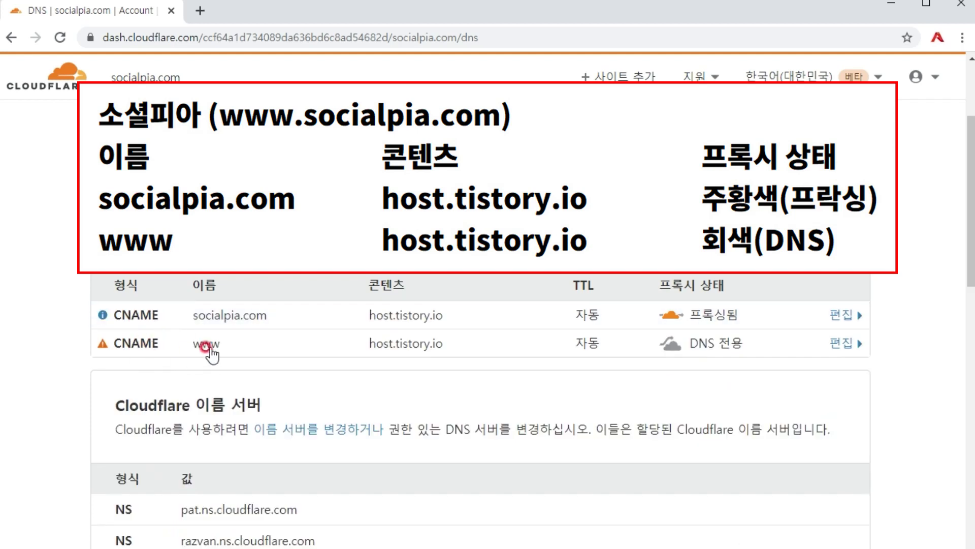
Step: Open the www CNAME record, check its name www, target host.tistory.io and DNS-only status, and save it
click(206, 344)
drag(265, 394, 191, 394)
drag(436, 398, 355, 396)
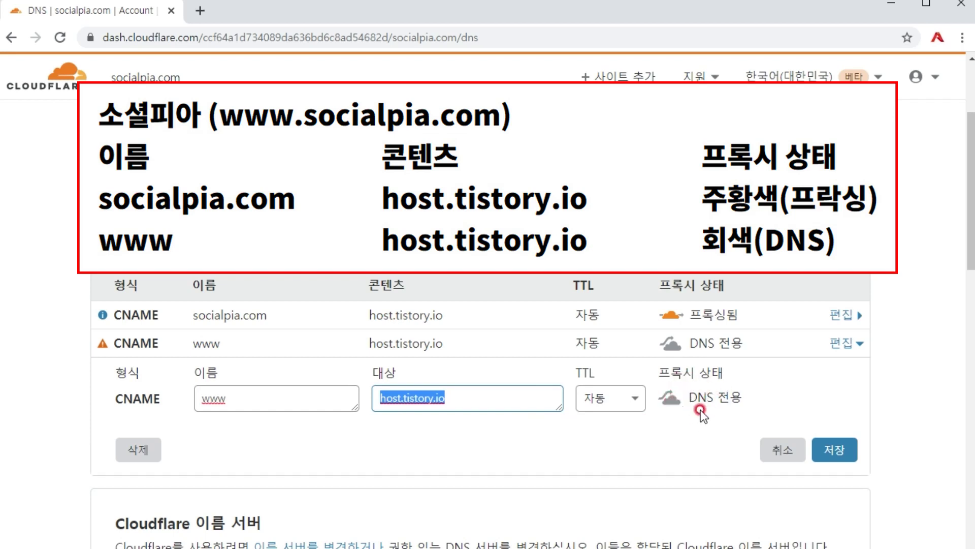
click(833, 449)
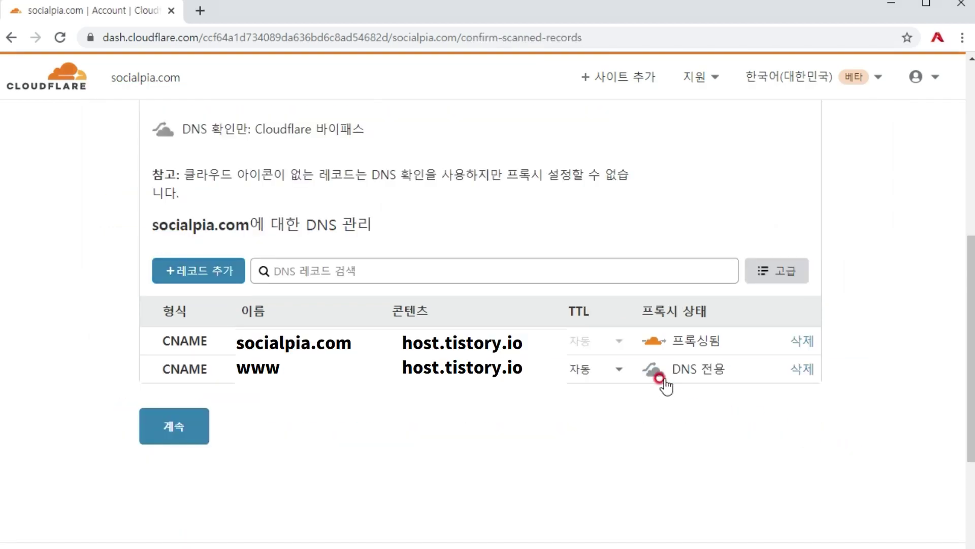
click(650, 347)
click(654, 368)
key(alt+Tab)
drag(773, 350, 439, 348)
drag(462, 347, 473, 349)
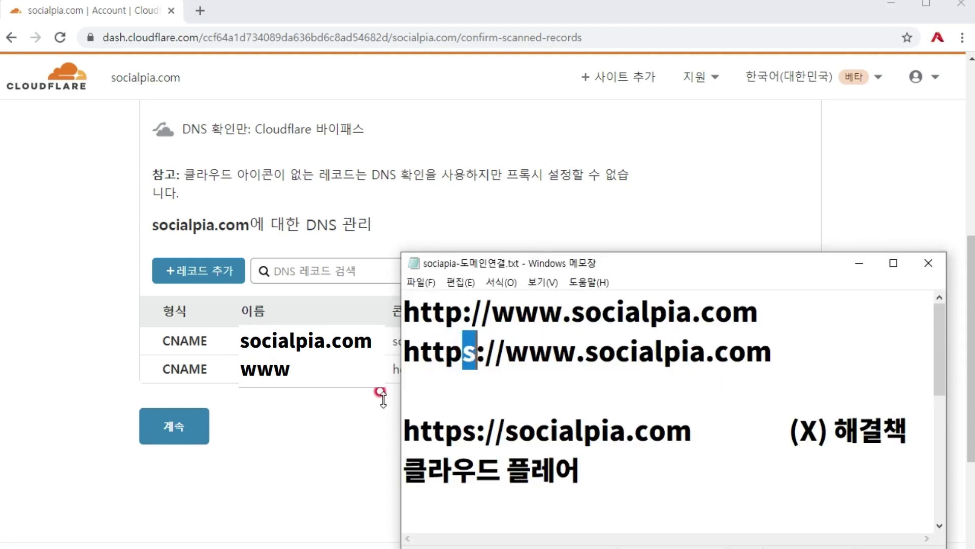
click(319, 437)
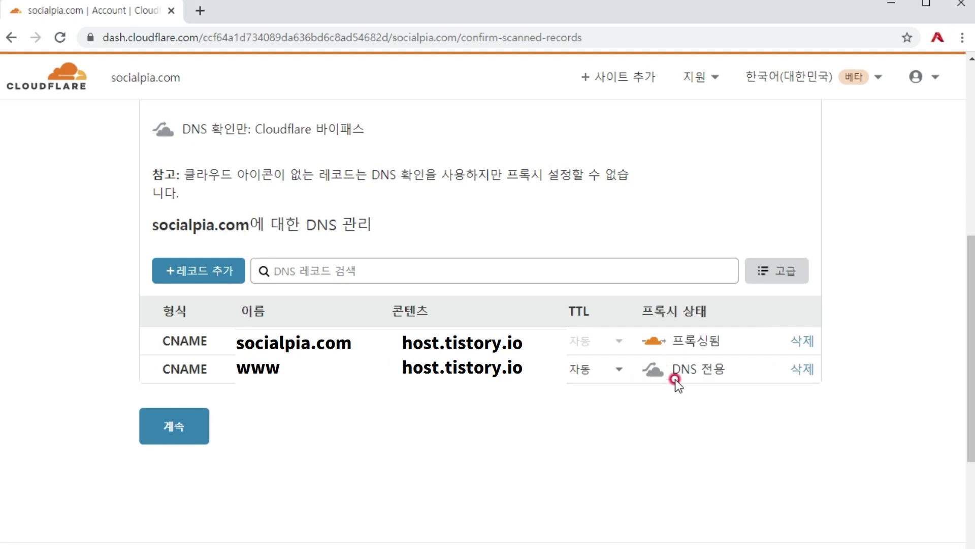
click(175, 427)
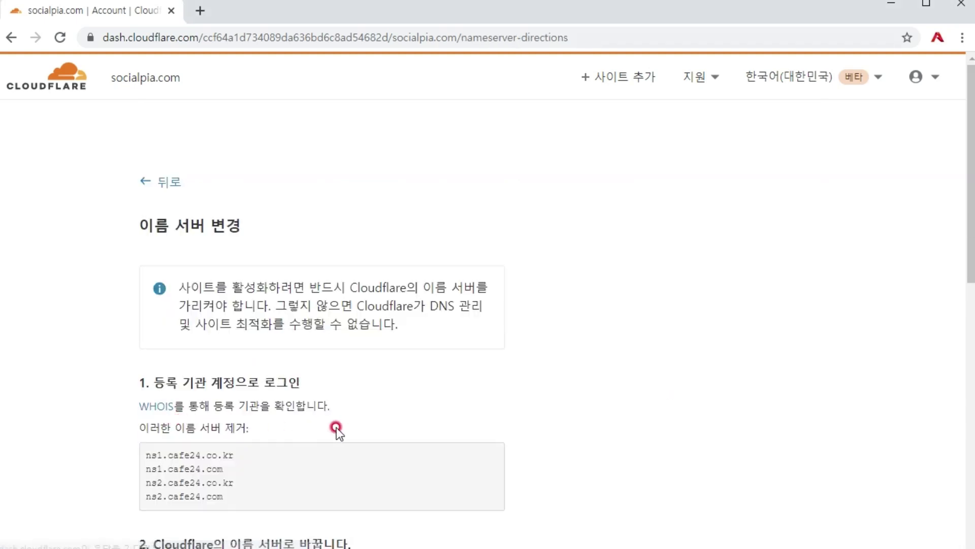
Step: Review the four cafe24 name servers to remove and the replacements pat.ns.cloudflare.com and razvan.ns.cloudflare.com
scroll(80, 309, down, 5)
drag(224, 268, 140, 224)
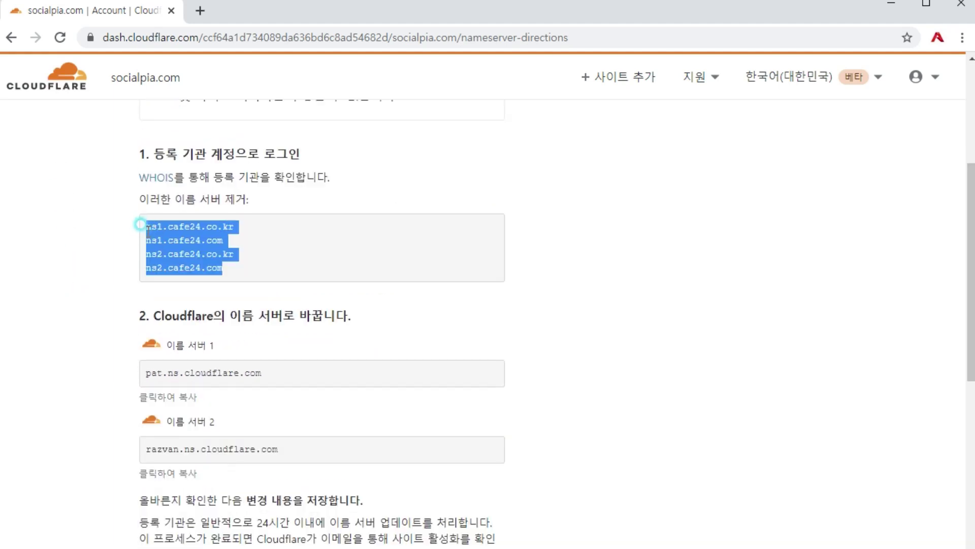
click(235, 267)
drag(270, 372, 142, 372)
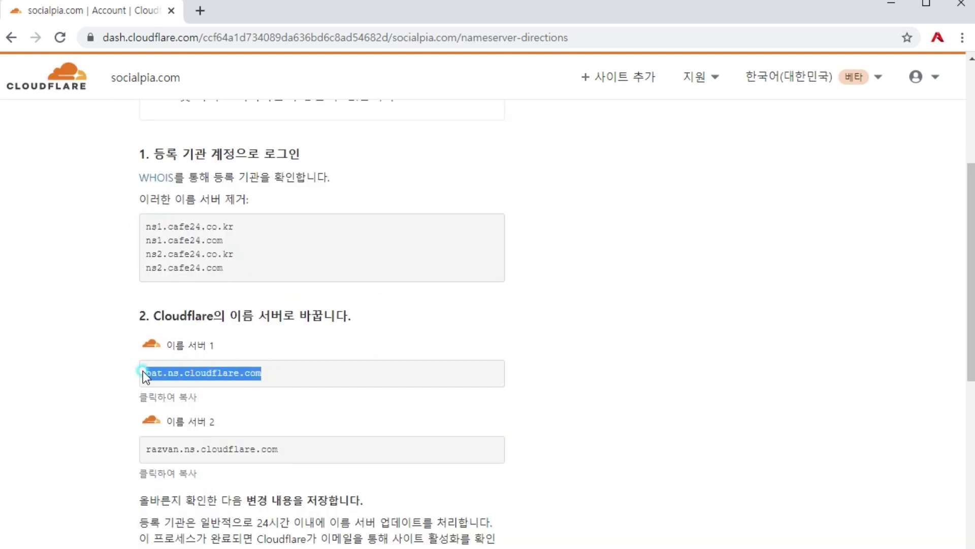
drag(297, 450, 136, 447)
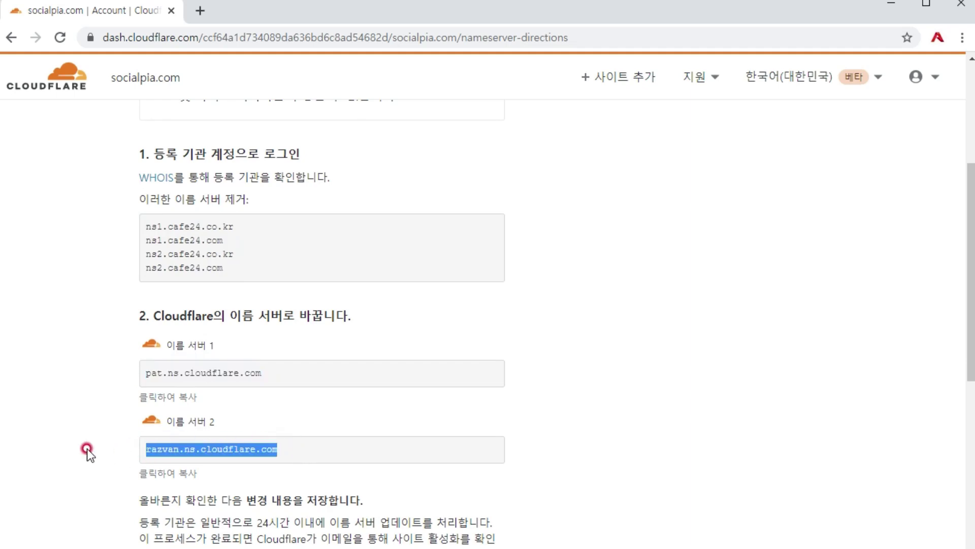
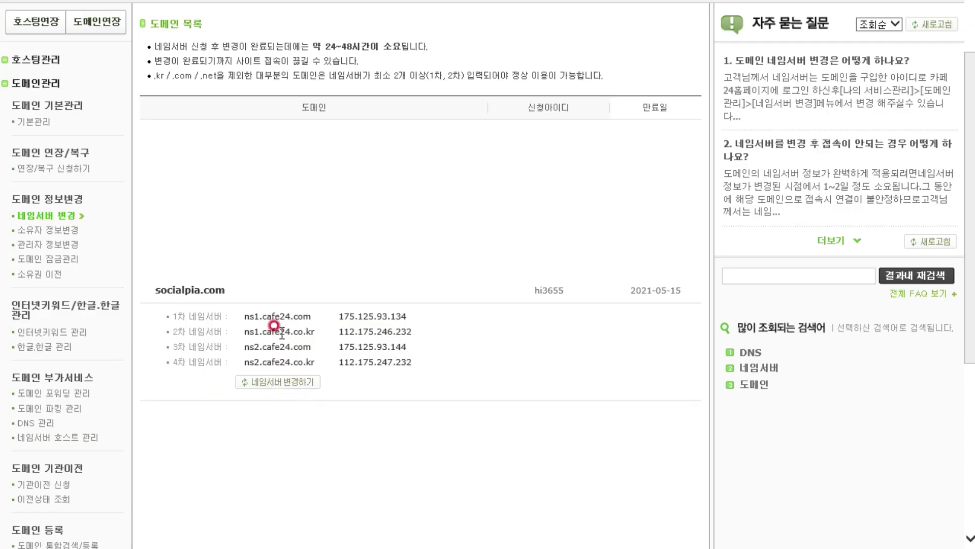
Step: In the Cafe24 hosting center, start socialpia.com's name server change, choose 다른 네임서버 and enter pat.ns.cloudflare.com as the first host name
click(285, 382)
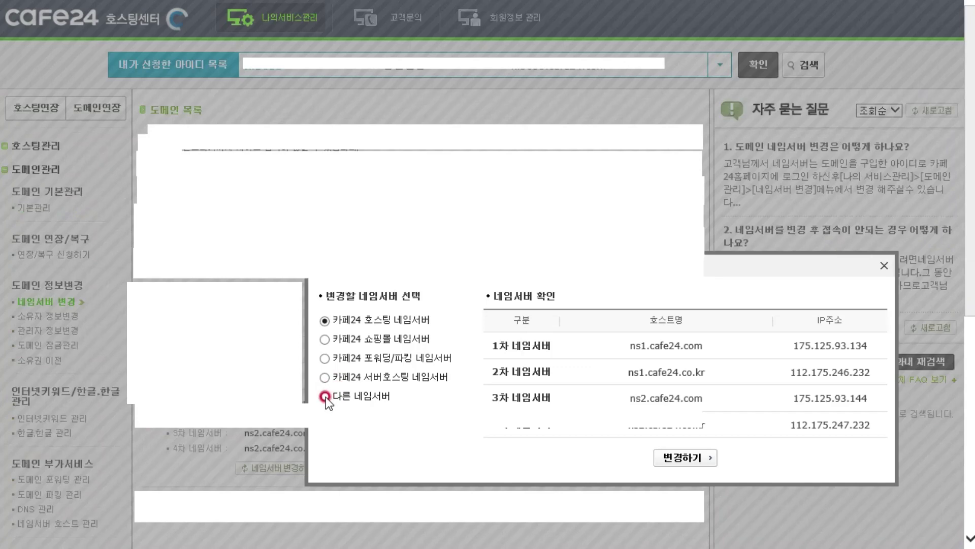
click(325, 396)
click(564, 338)
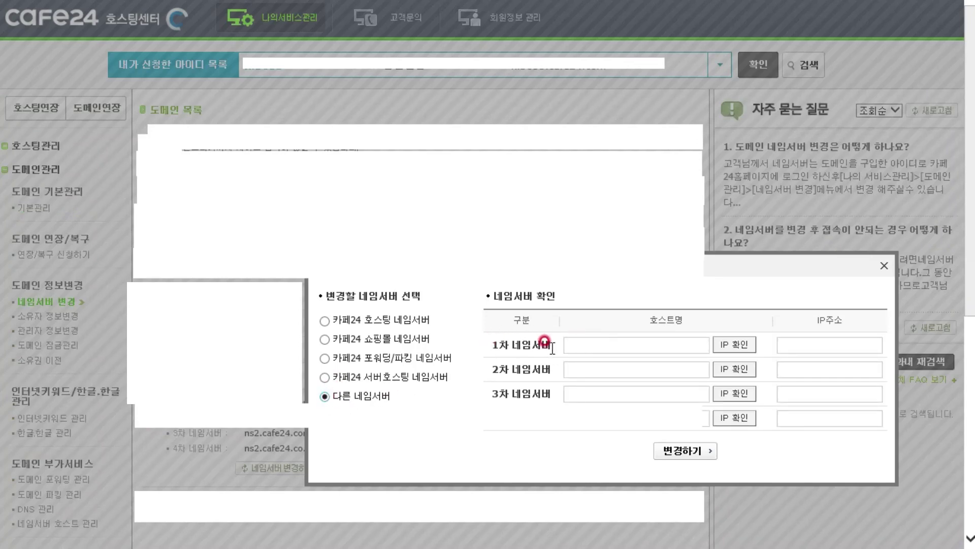
key(alt+Tab)
drag(279, 373, 148, 373)
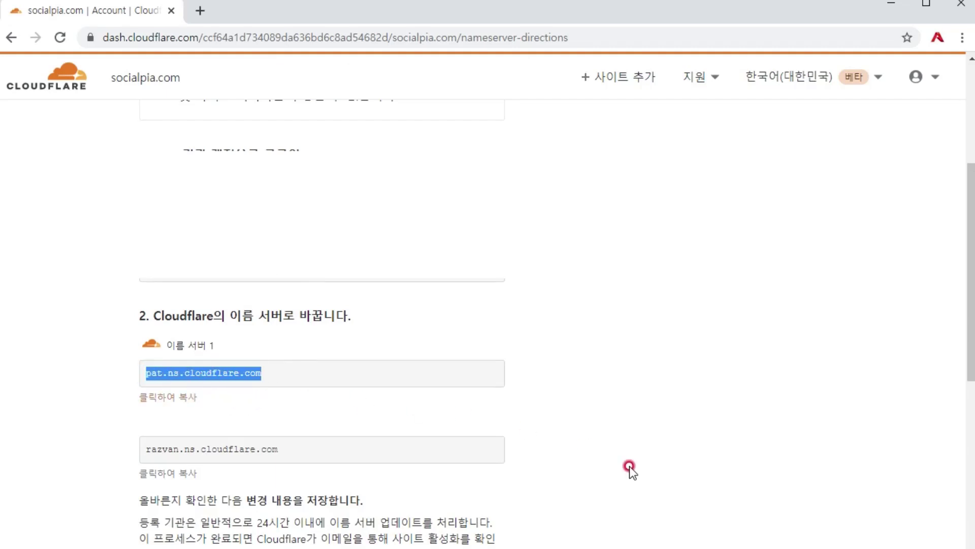
key(ctrl+c)
key(alt+Tab)
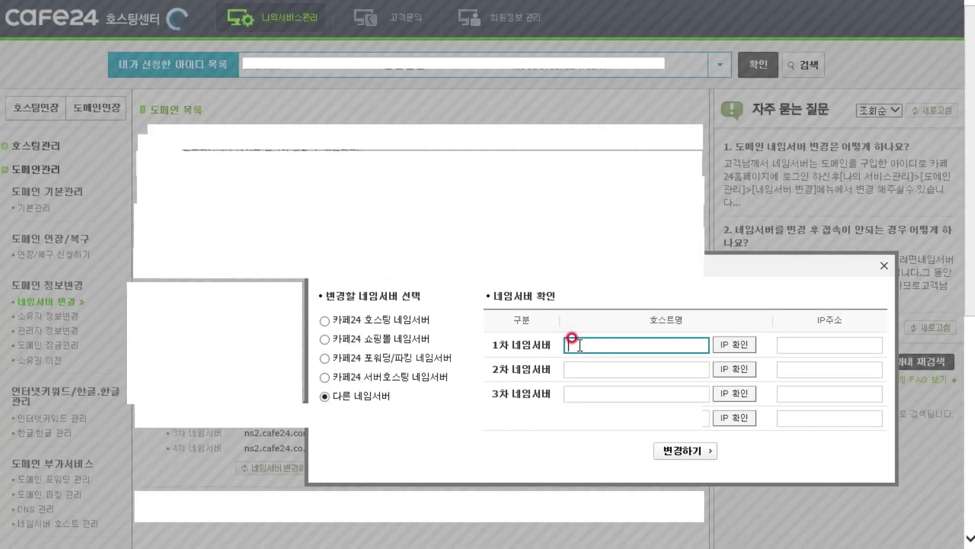
key(ctrl+v)
Step: Copy Cloudflare's second name server, razvan.ns.cloudflare.com, into Cafe24's second name server host name
key(alt+Tab)
click(325, 376)
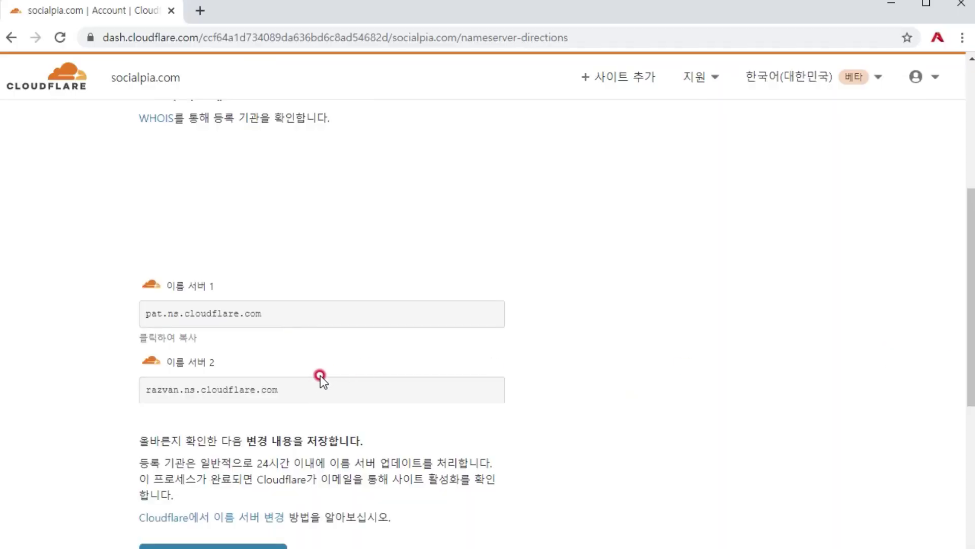
drag(310, 388, 159, 388)
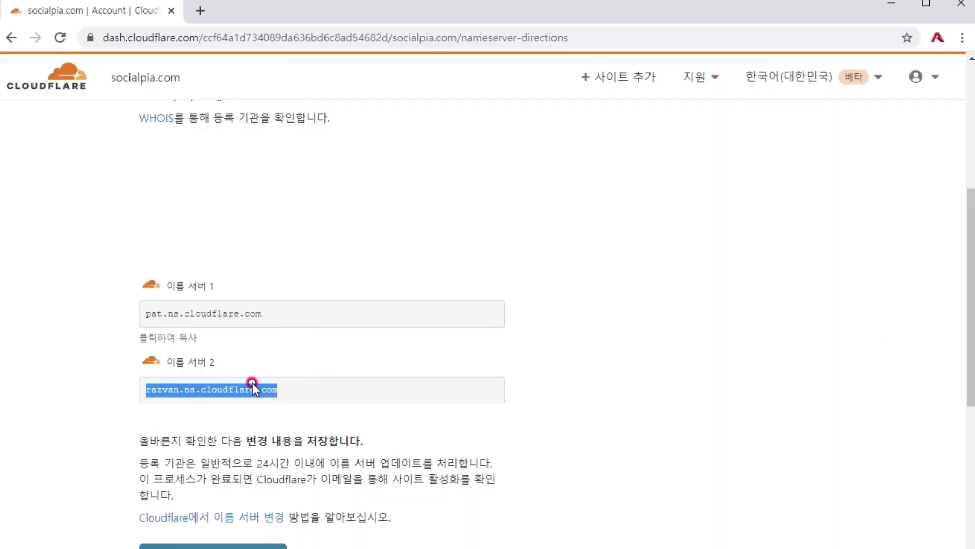
key(alt+Tab)
click(584, 365)
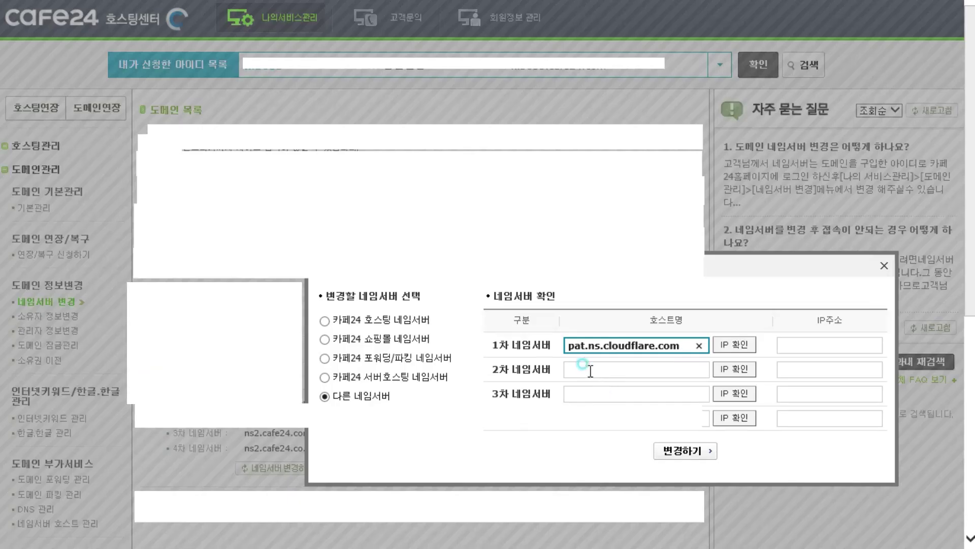
click(590, 370)
key(ctrl+v)
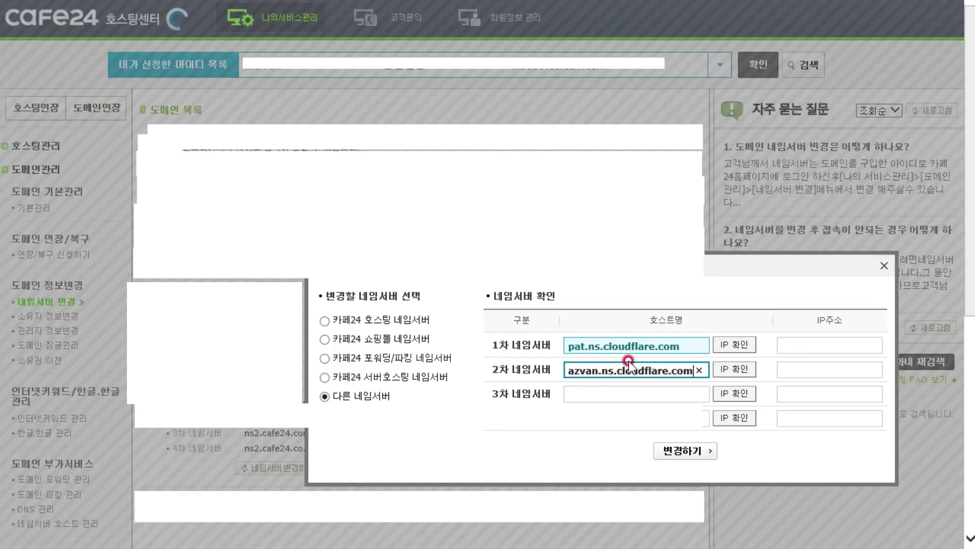
Step: Look up the IP addresses of both Cloudflare name servers and submit the name server change
click(730, 345)
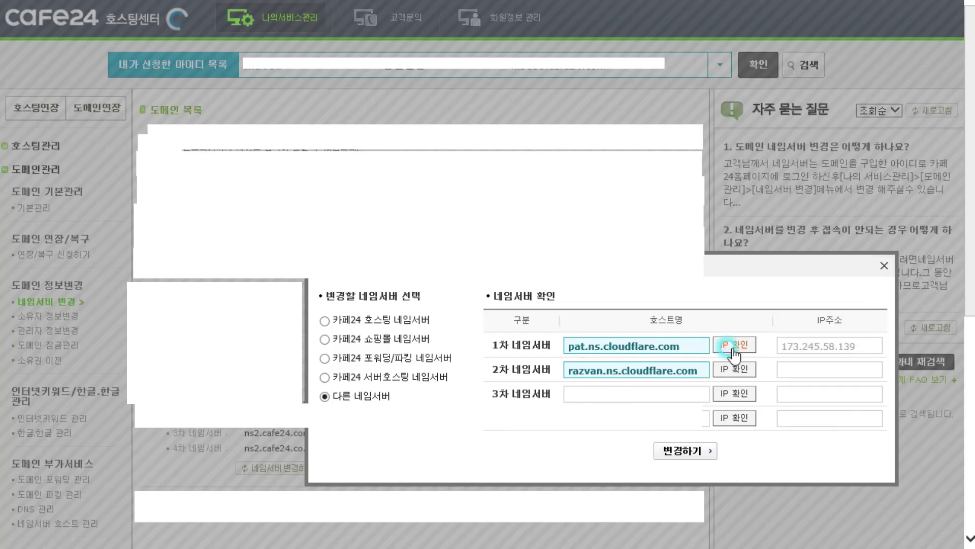
click(731, 369)
click(686, 452)
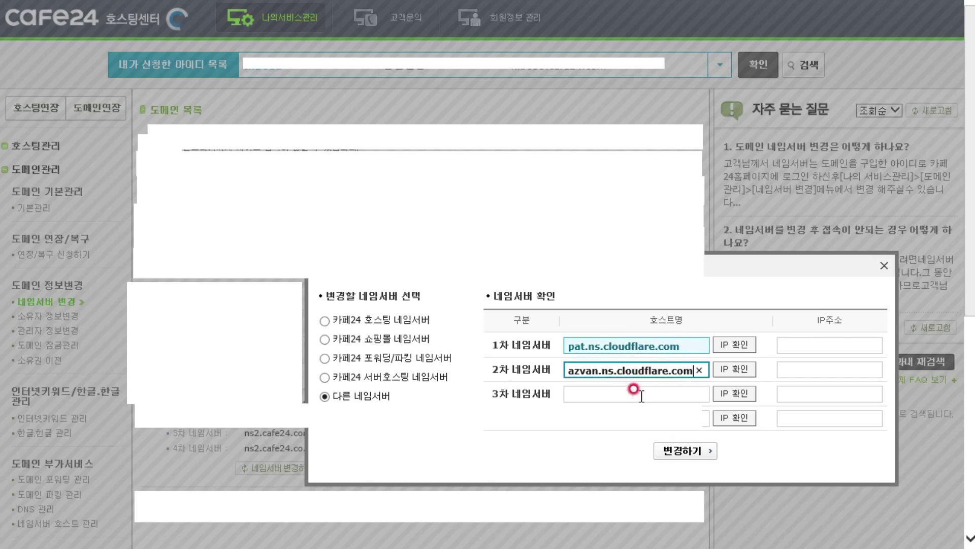
click(683, 450)
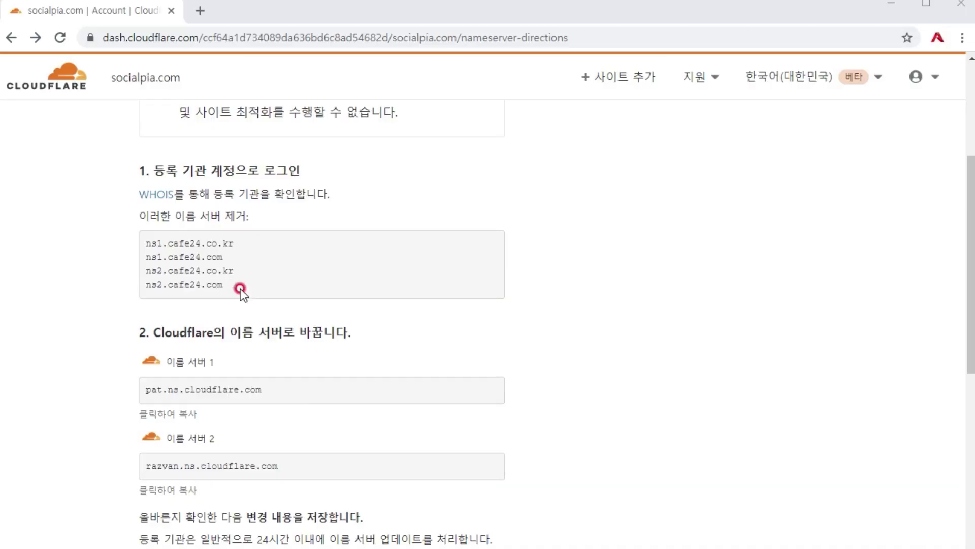
Step: Back in Cloudflare, recheck the old and new name servers and confirm that the name server change is done
triple_click(176, 261)
scroll(229, 283, down, 2)
drag(262, 313, 142, 321)
drag(285, 389, 112, 395)
scroll(111, 384, down, 2)
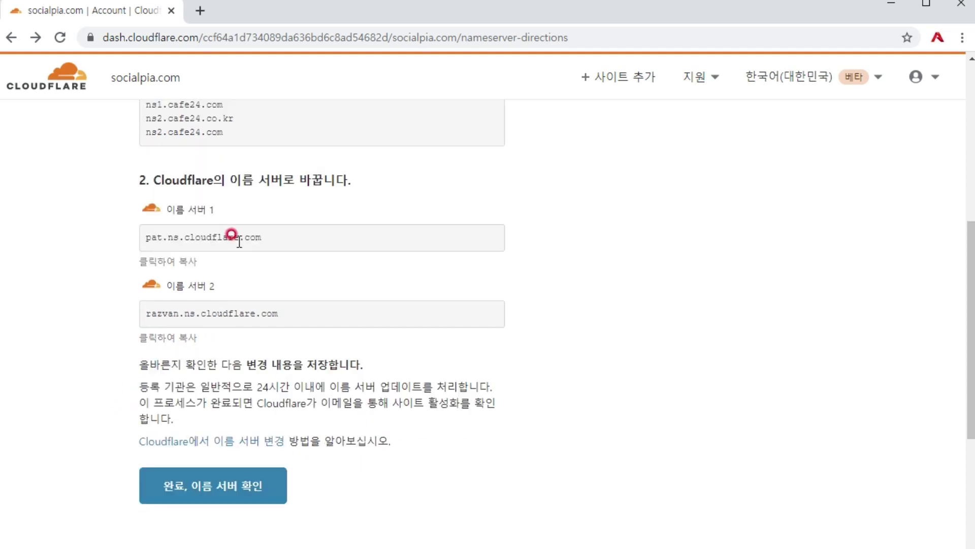
click(211, 489)
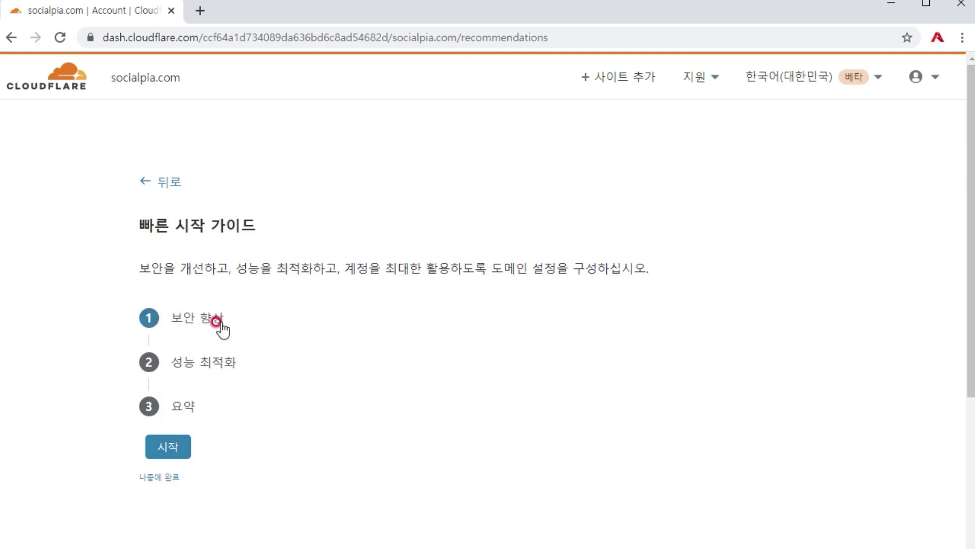
Step: Start the quick start guide and save the SSL/TLS encryption mode as 전체 (Full)
click(168, 447)
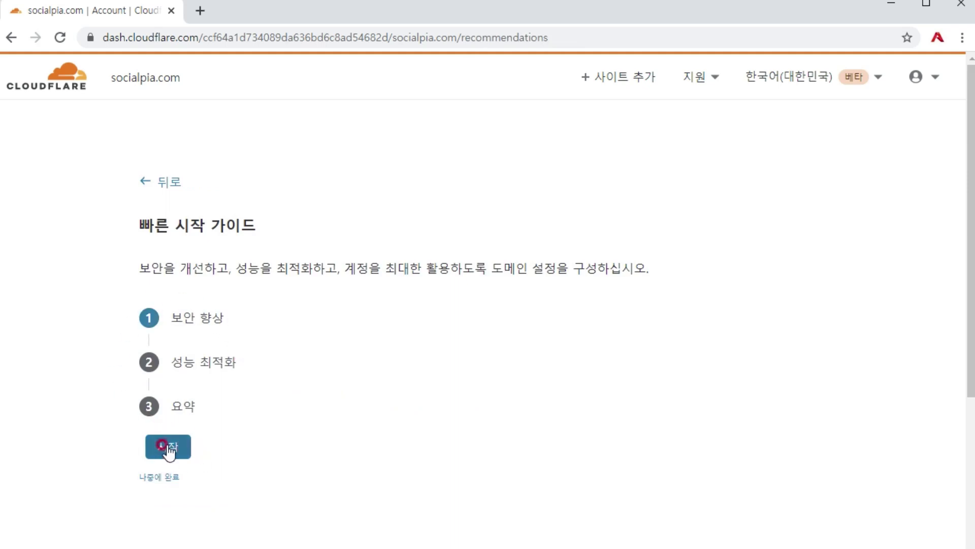
scroll(197, 425, down, 5)
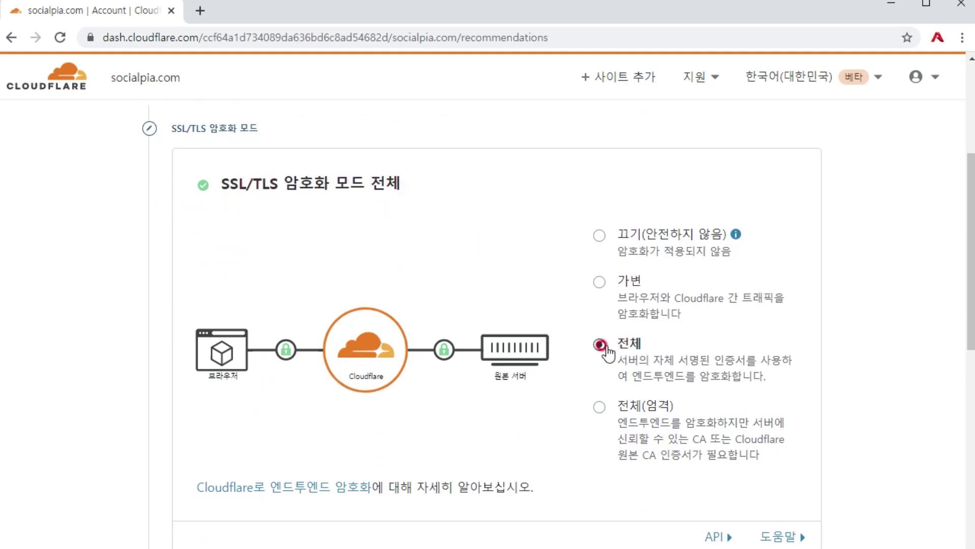
scroll(406, 351, down, 5)
click(203, 352)
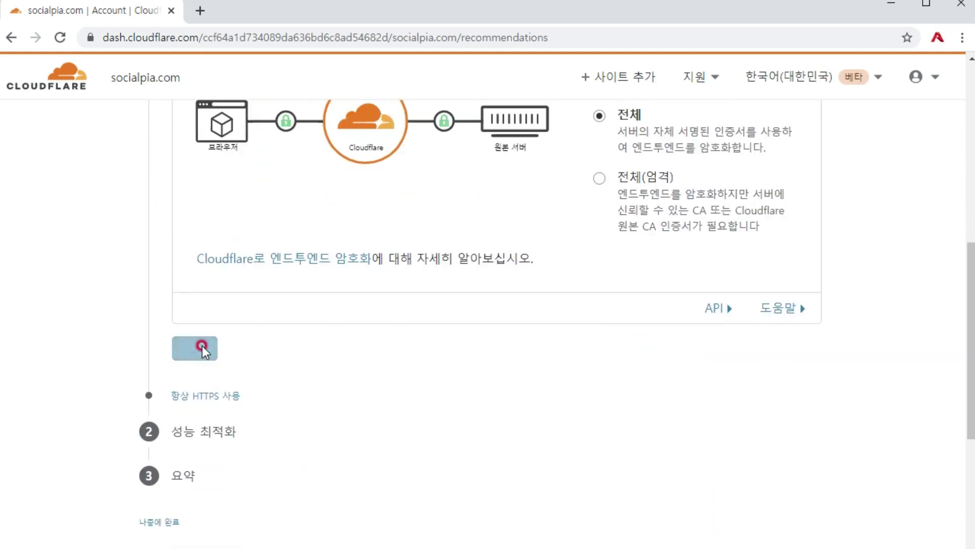
Step: Turn on 항상 HTTPS 사용 (Always Use HTTPS) and save the setting
drag(195, 294, 314, 301)
click(706, 320)
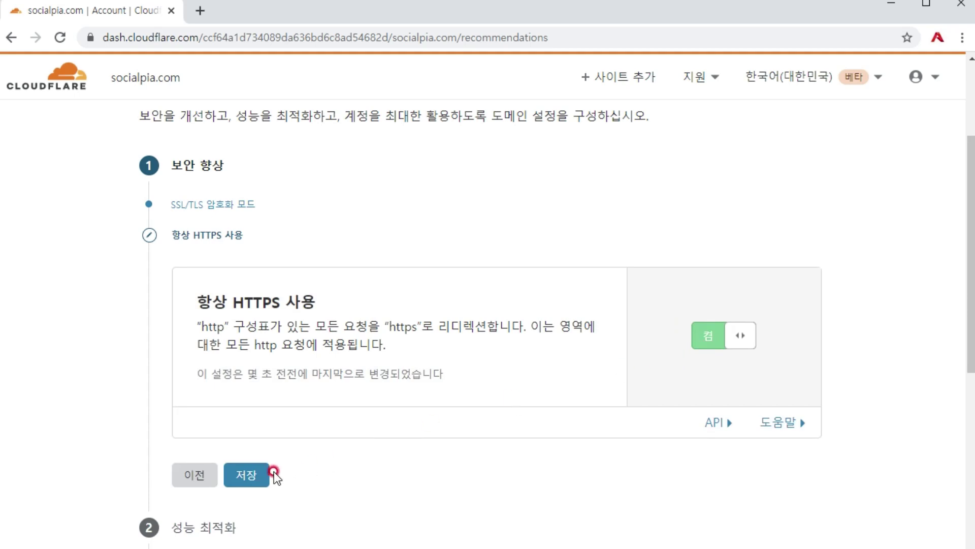
click(250, 474)
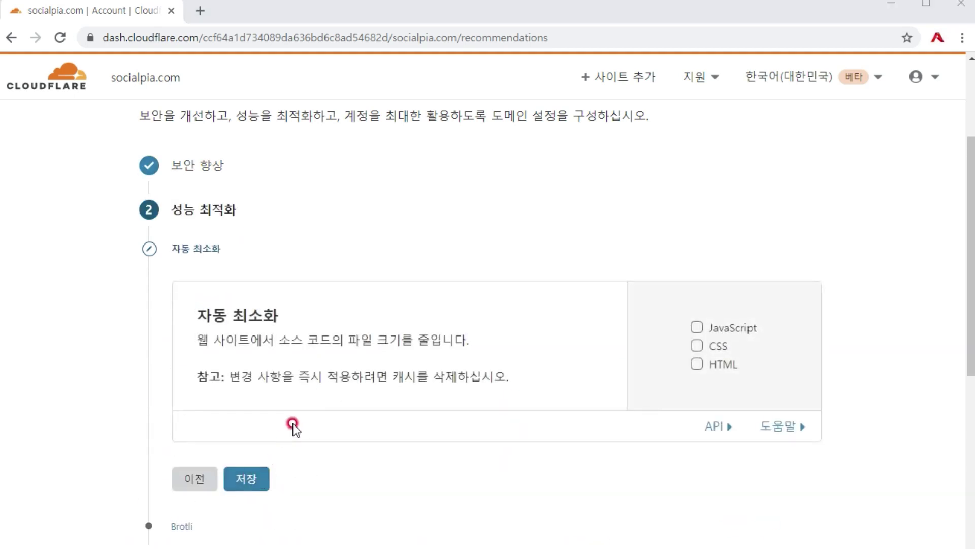
Step: Save auto minify with JavaScript, CSS and HTML unchecked, save Brotli as on, and finish the quick start guide
click(252, 478)
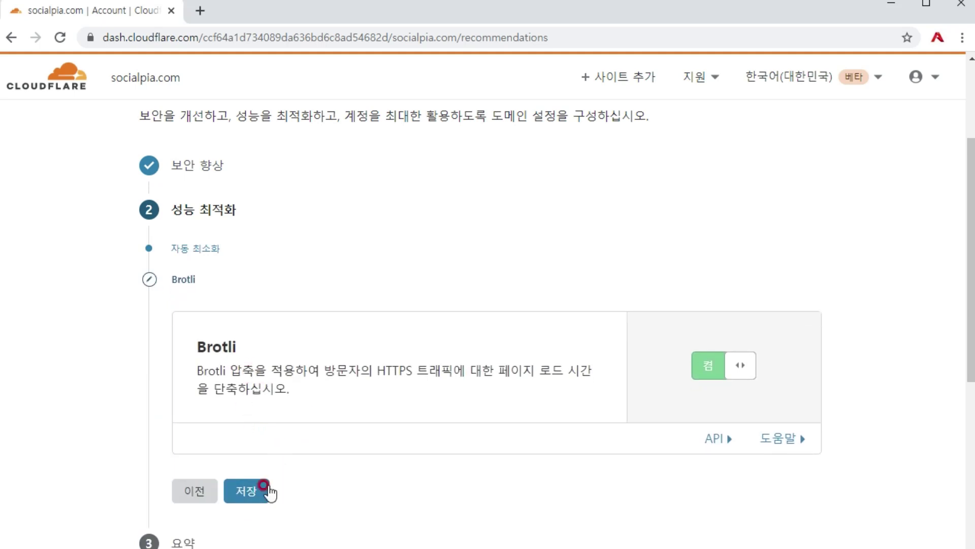
click(258, 490)
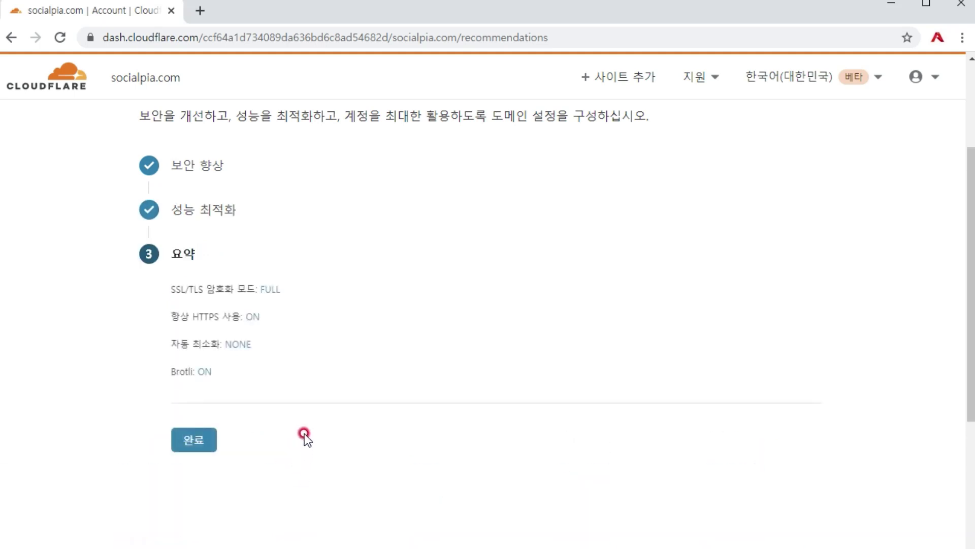
click(194, 440)
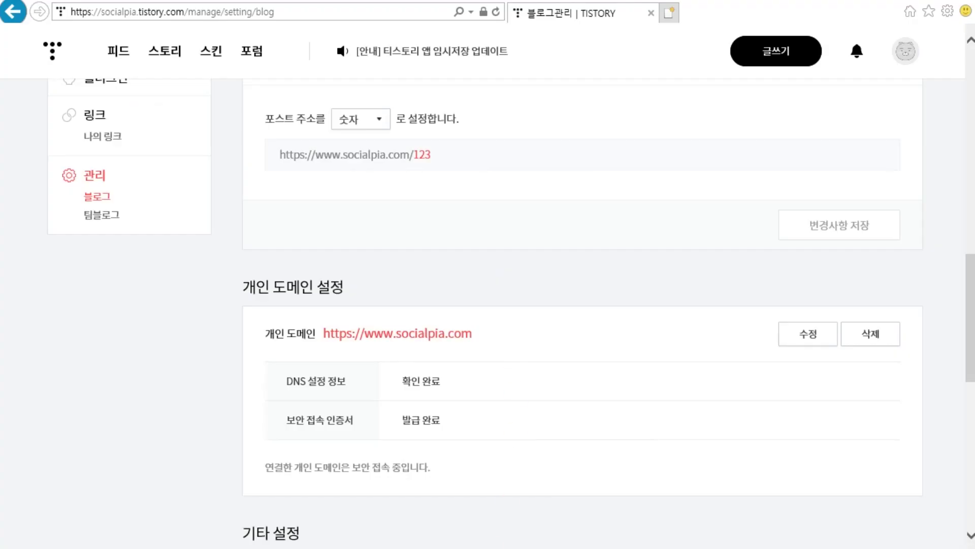
Step: Switch to the notes file 도메인 4가지 경로.txt and review the listed http and https addresses for socialpia.com and aboneu.com
key(alt+Tab)
click(596, 316)
drag(655, 295, 315, 294)
click(587, 331)
key(shift+Home)
drag(650, 373, 294, 372)
click(572, 410)
key(shift+Home)
drag(955, 391, 958, 300)
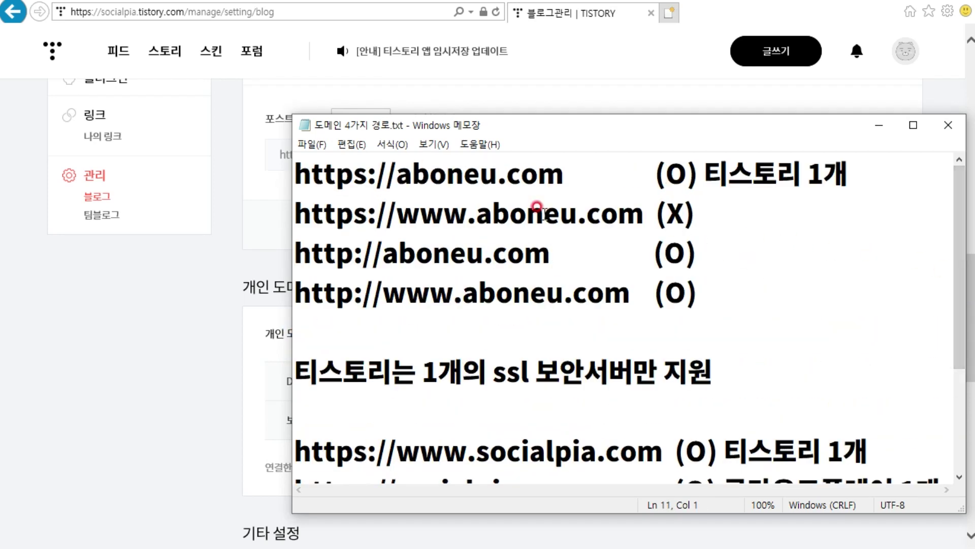
drag(645, 216, 301, 216)
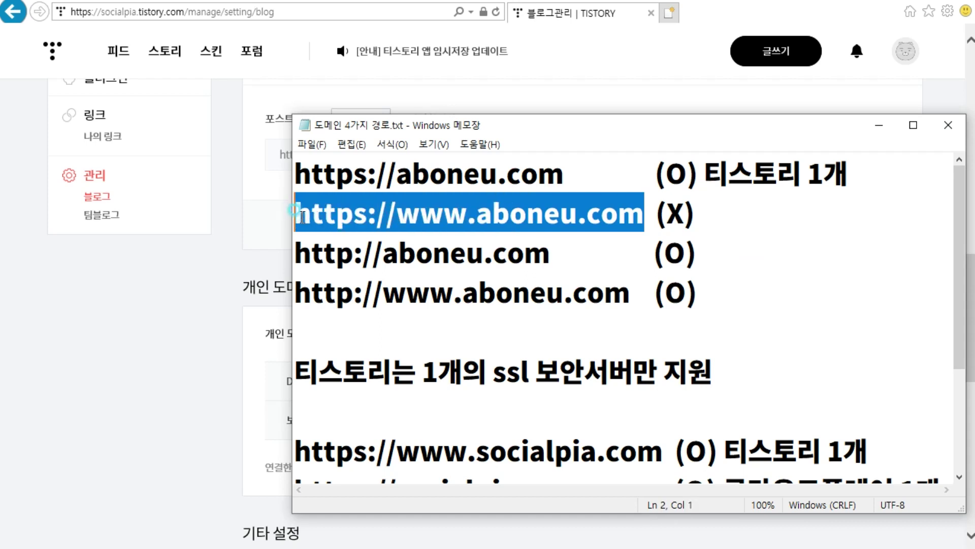
scroll(944, 278, down, 2)
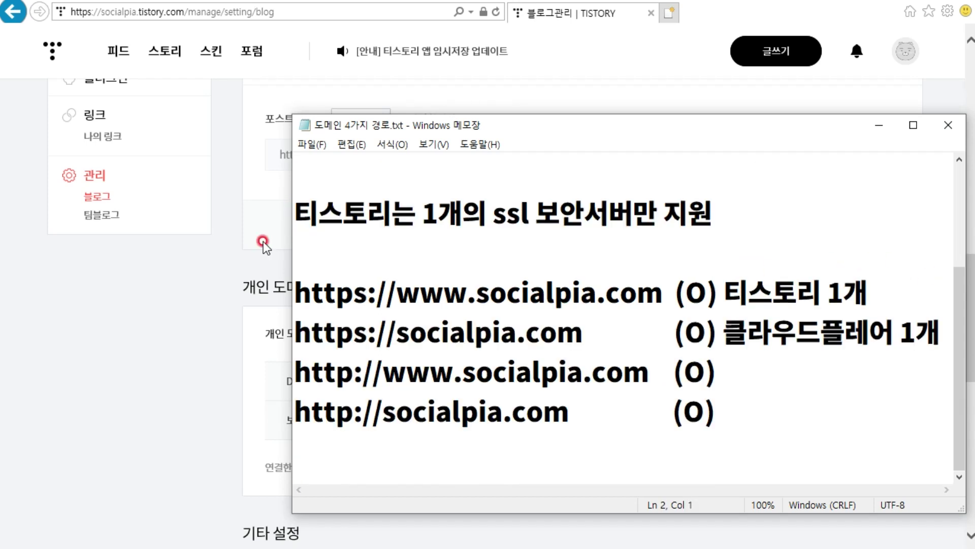
click(263, 241)
drag(480, 335, 371, 337)
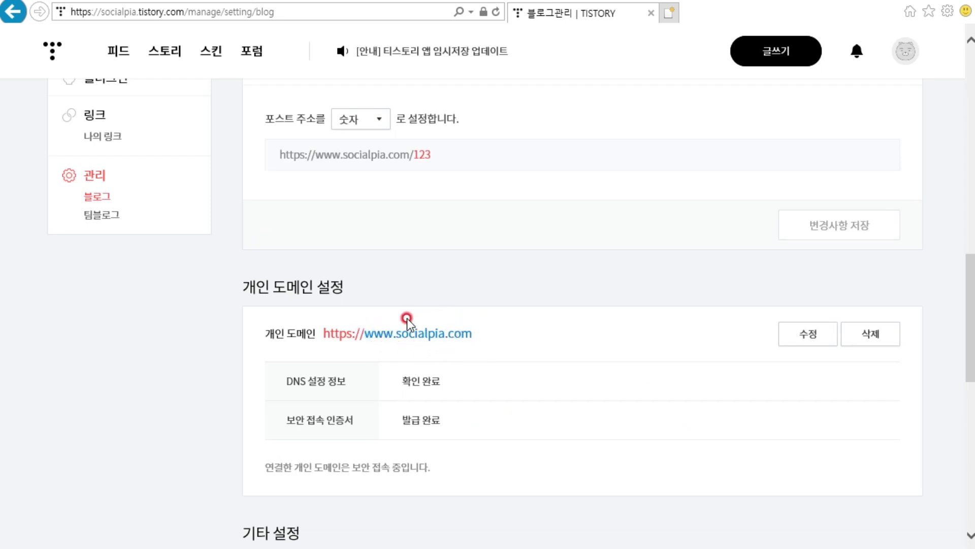
drag(440, 420, 336, 420)
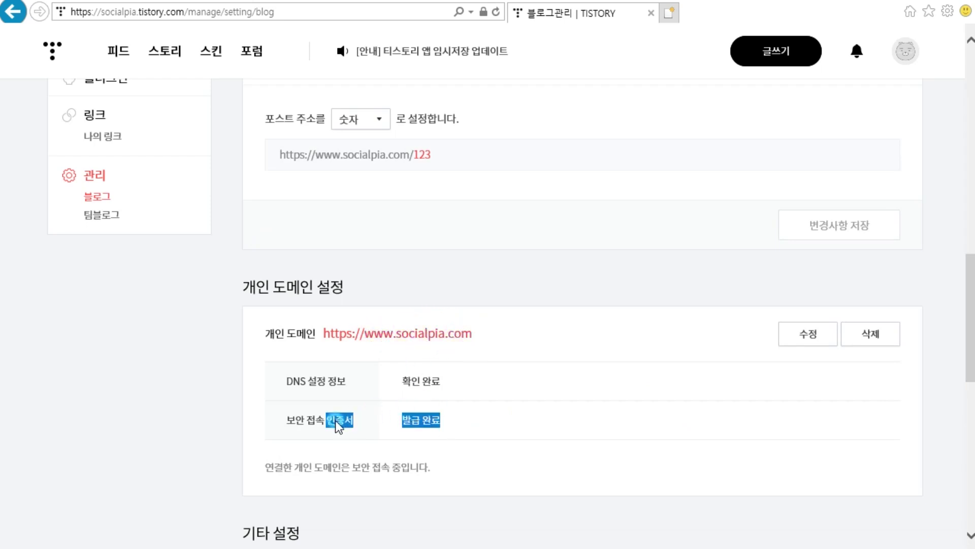
click(347, 334)
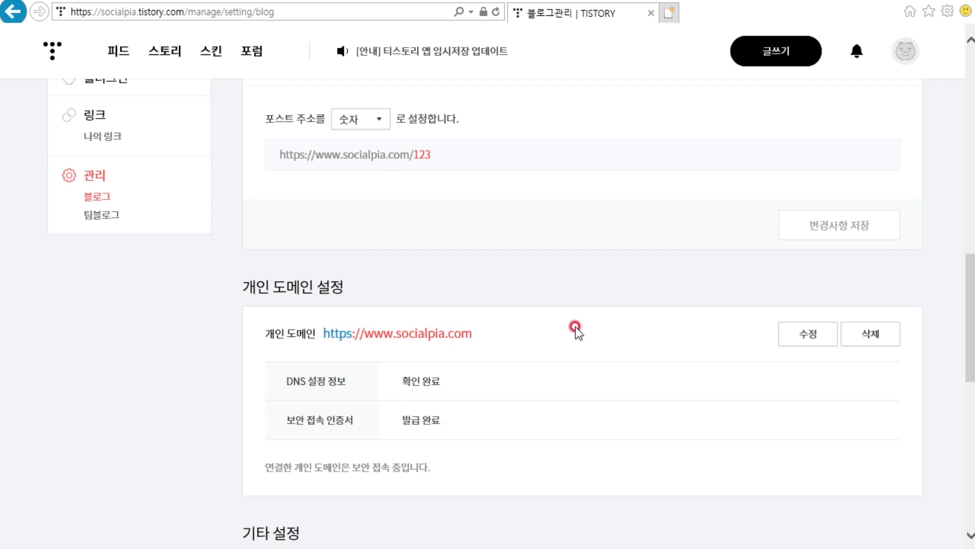
key(alt+Tab)
drag(662, 292, 293, 292)
key(ctrl+c)
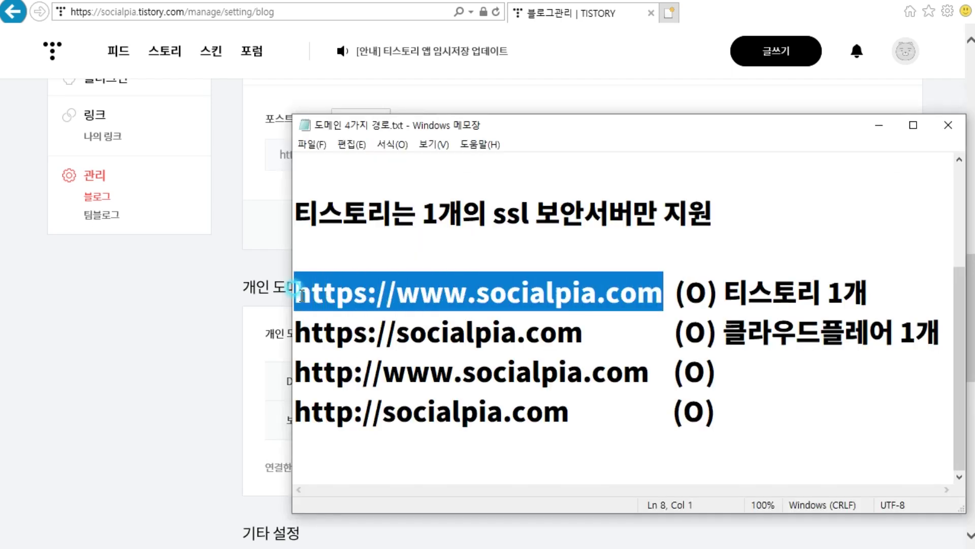
drag(864, 292, 295, 289)
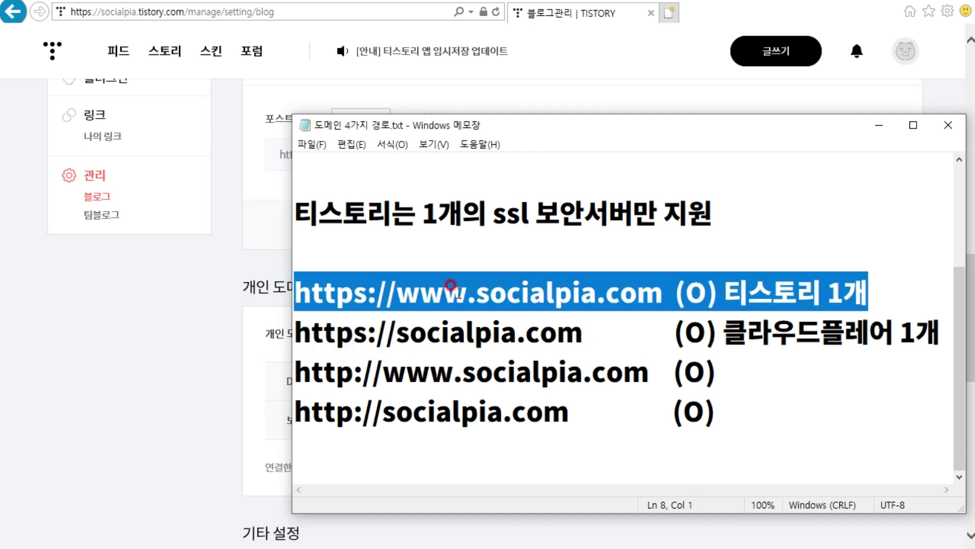
click(398, 335)
drag(869, 292, 722, 293)
click(582, 331)
click(396, 332)
drag(366, 331, 352, 332)
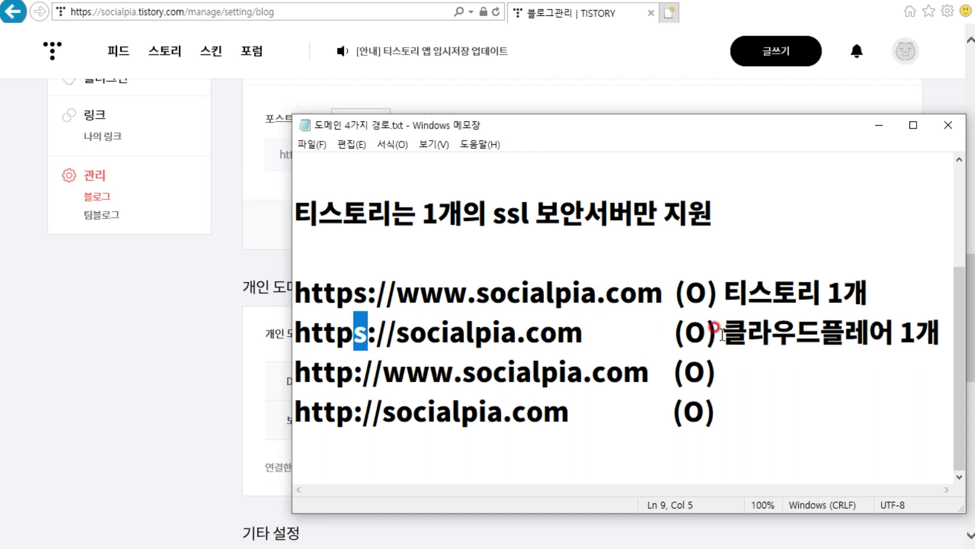
drag(724, 327, 940, 329)
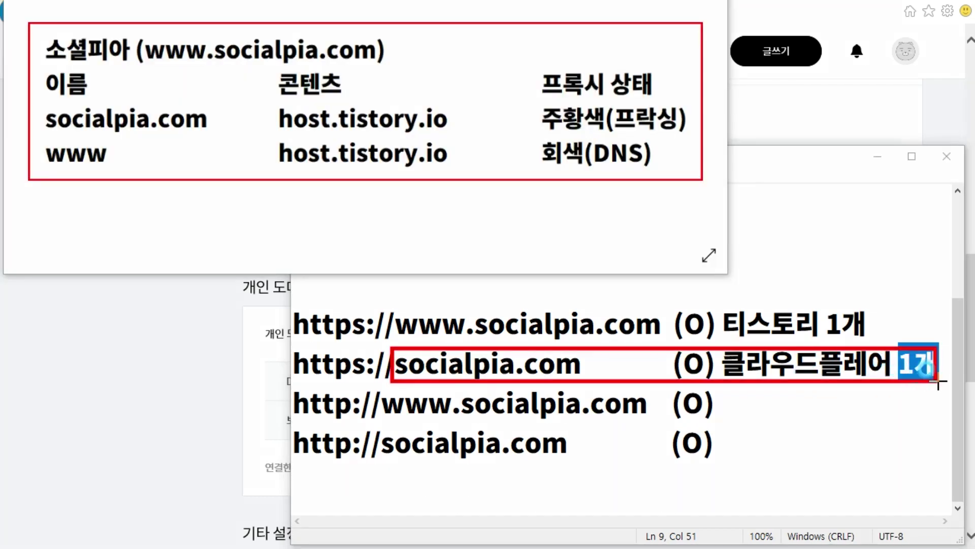
Step: In the notes, match the socialpia.com and www addresses to their DNS records and proxy states, marking them with an arrow, box and underlines
mouse_move(408, 348)
mouse_down()
mouse_move(371, 191)
mouse_move(197, 134)
mouse_up()
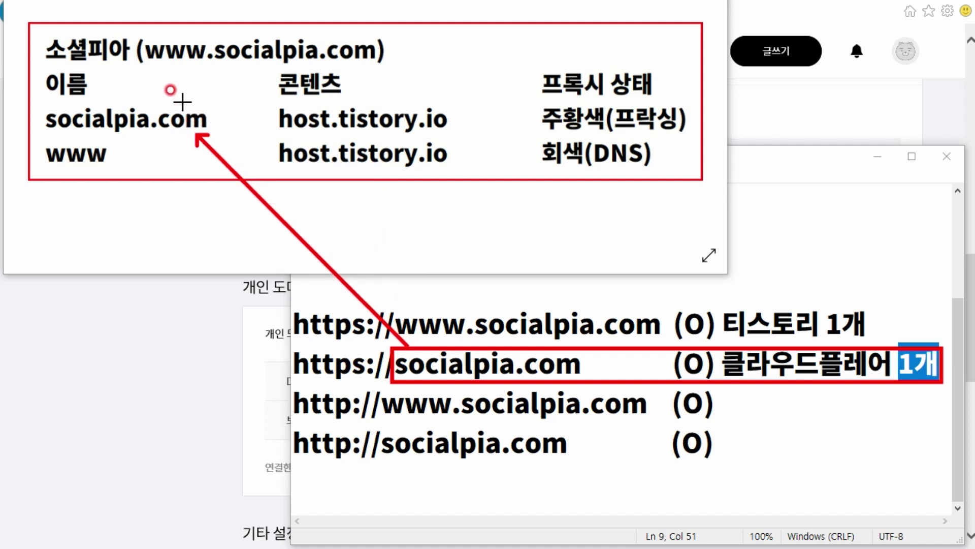
mouse_move(531, 100)
mouse_down()
mouse_move(577, 135)
mouse_move(691, 135)
mouse_up()
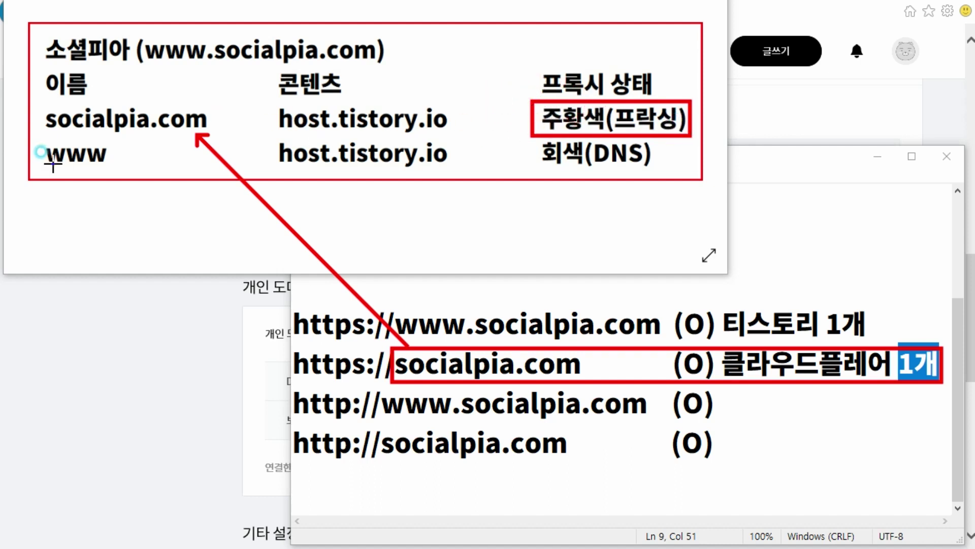
drag(50, 163, 106, 162)
drag(407, 336, 457, 336)
drag(731, 336, 858, 335)
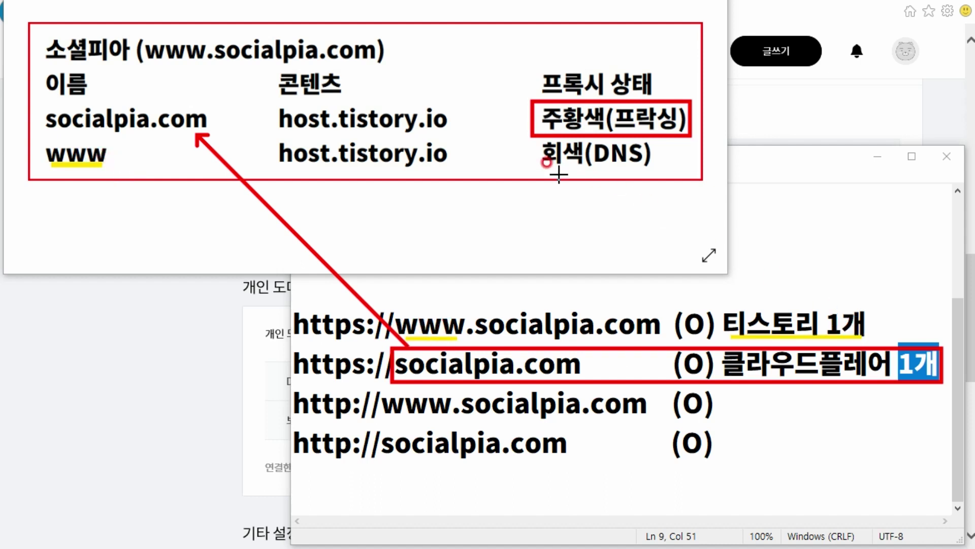
drag(545, 169, 634, 168)
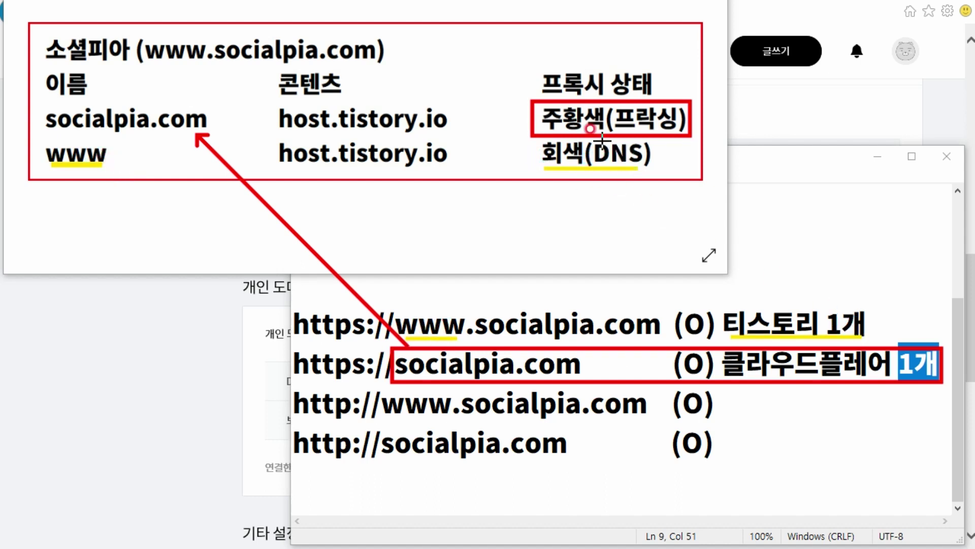
key(Escape)
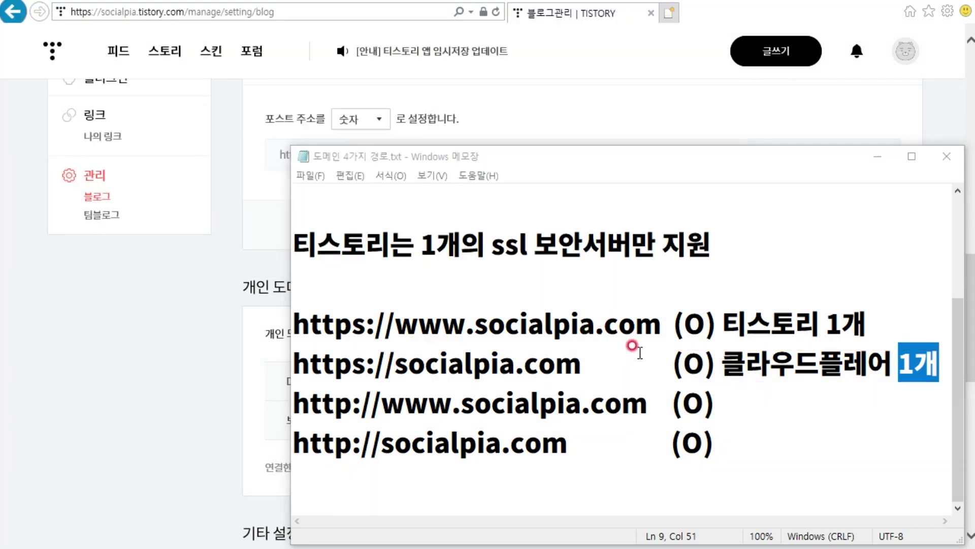
drag(640, 329, 295, 325)
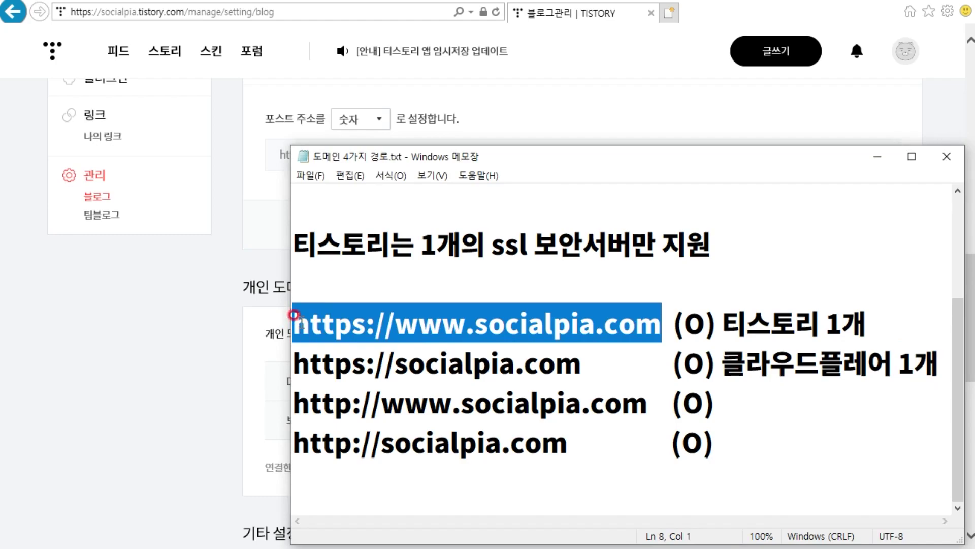
click(669, 13)
click(193, 11)
key(ctrl+v)
key(Return)
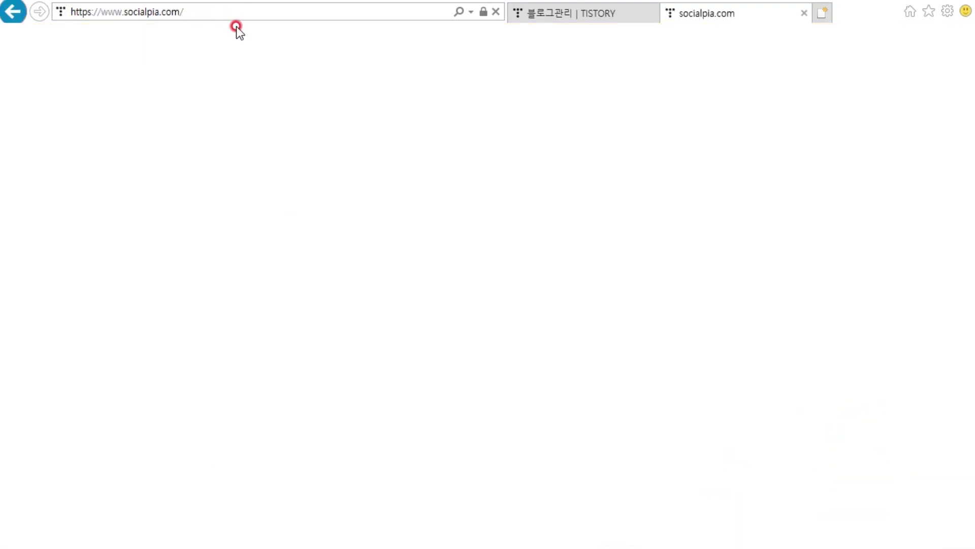
click(105, 12)
drag(102, 15, 126, 16)
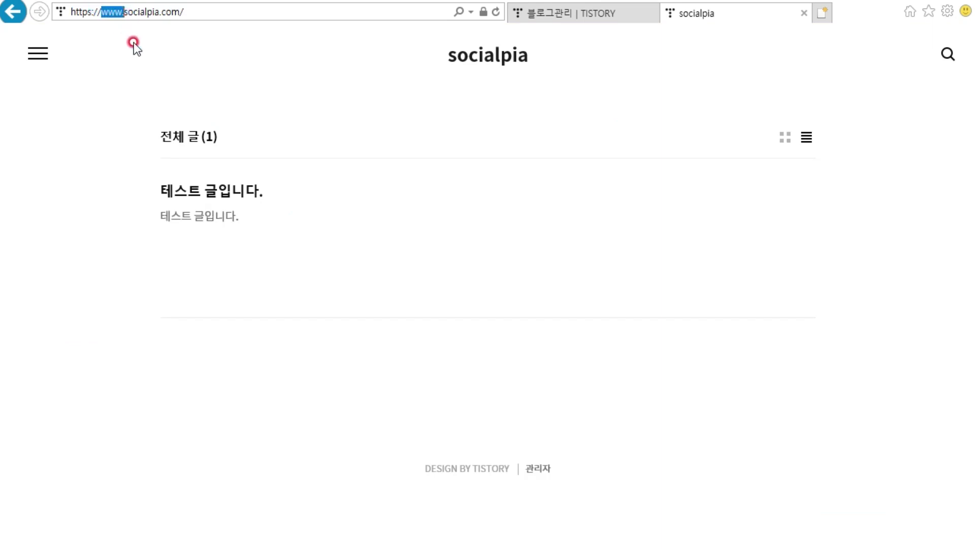
key(alt+Tab)
drag(564, 368, 300, 364)
key(ctrl+c)
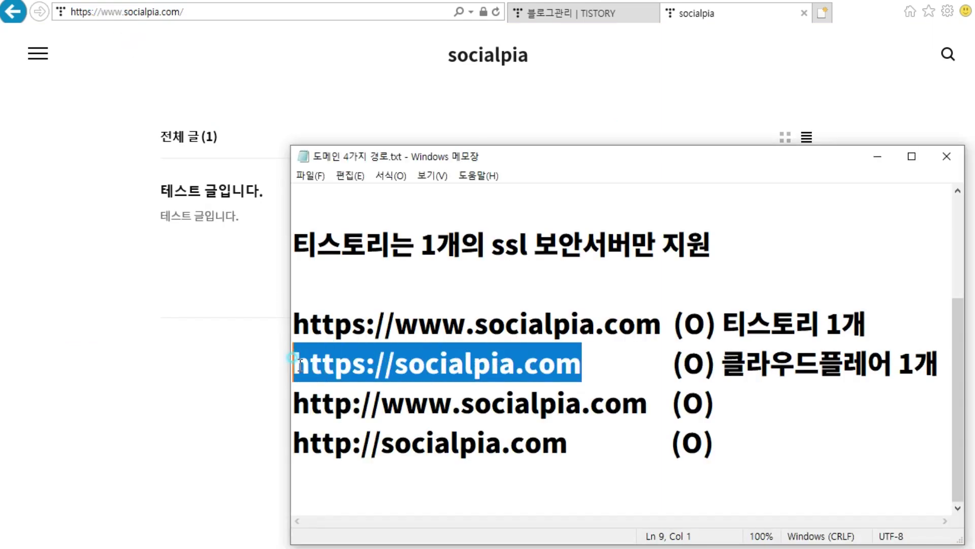
click(566, 98)
click(820, 13)
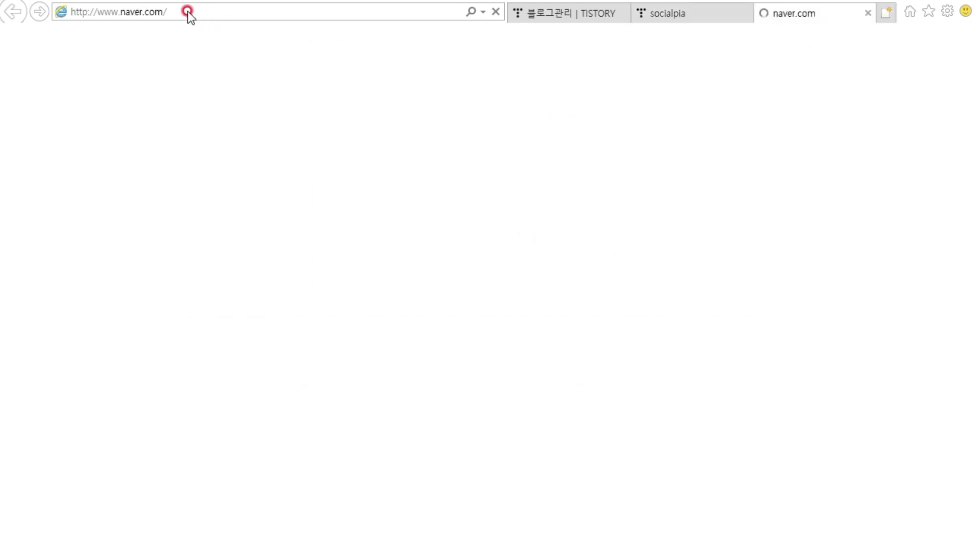
click(182, 11)
key(ctrl+v)
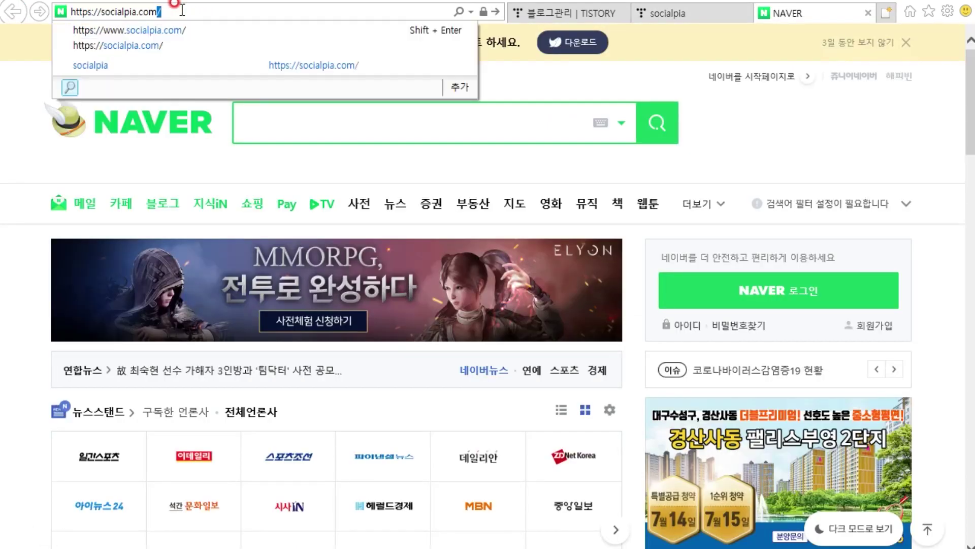
key(Return)
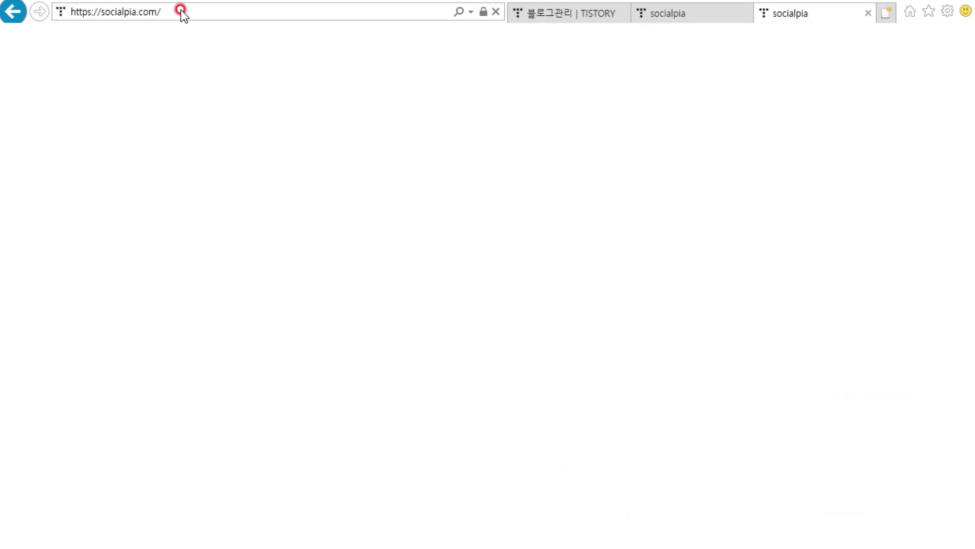
drag(808, 13, 803, 99)
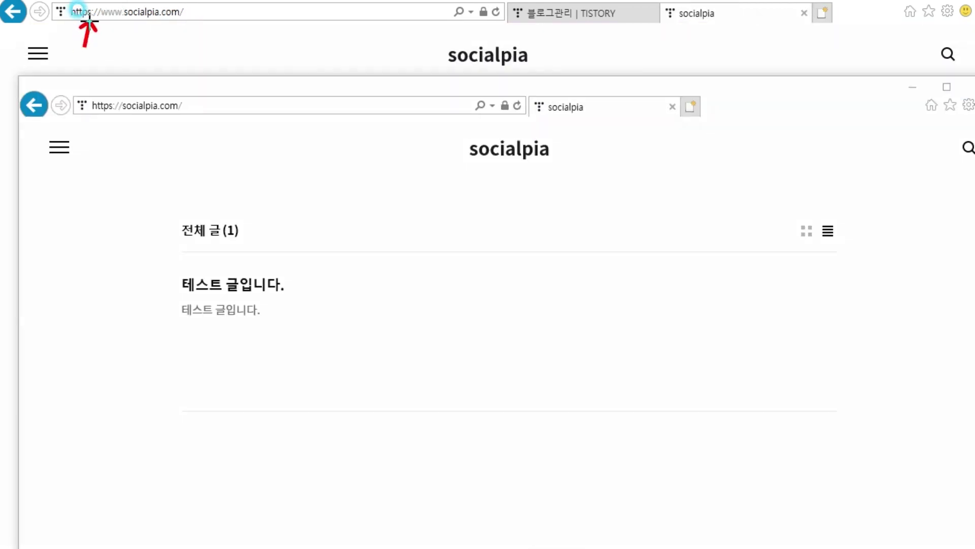
drag(85, 47, 109, 96)
drag(99, 5, 126, 20)
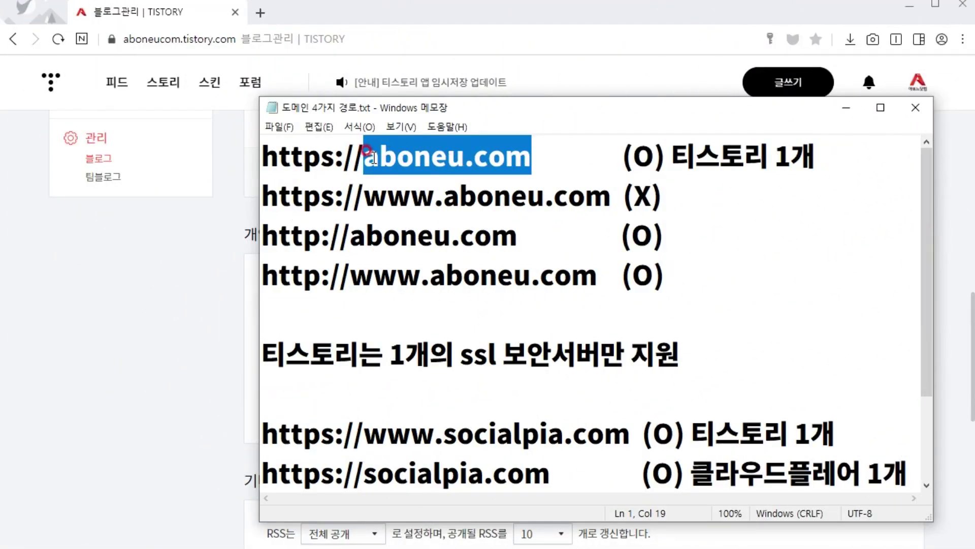
drag(367, 153, 526, 157)
drag(435, 281, 328, 280)
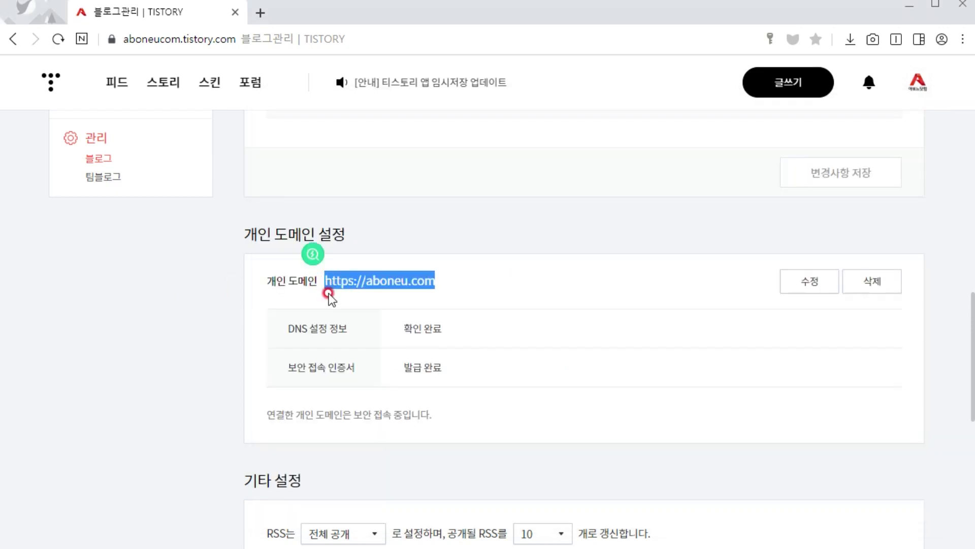
key(alt+Tab)
drag(442, 196, 261, 196)
click(666, 197)
text(클라우드플레어 1개)
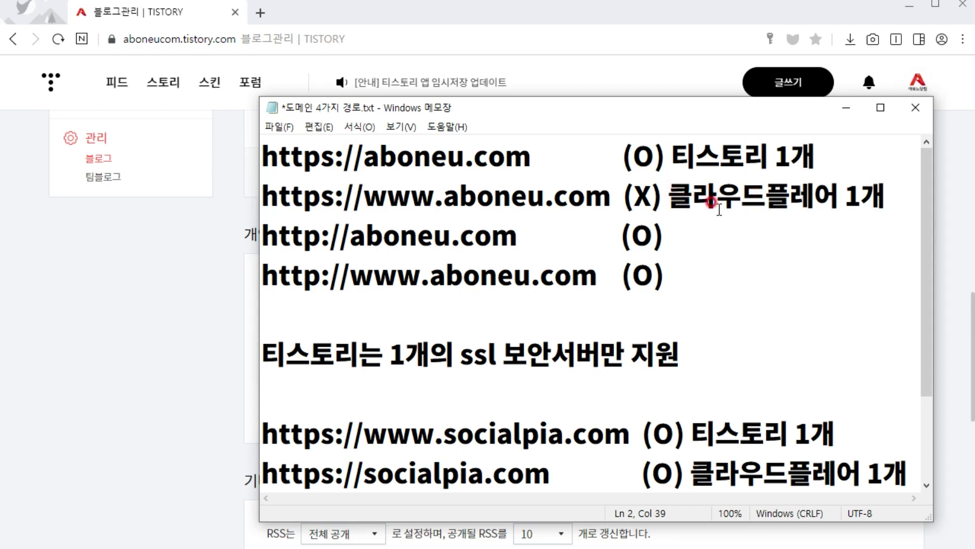
double_click(642, 197)
drag(612, 196, 274, 197)
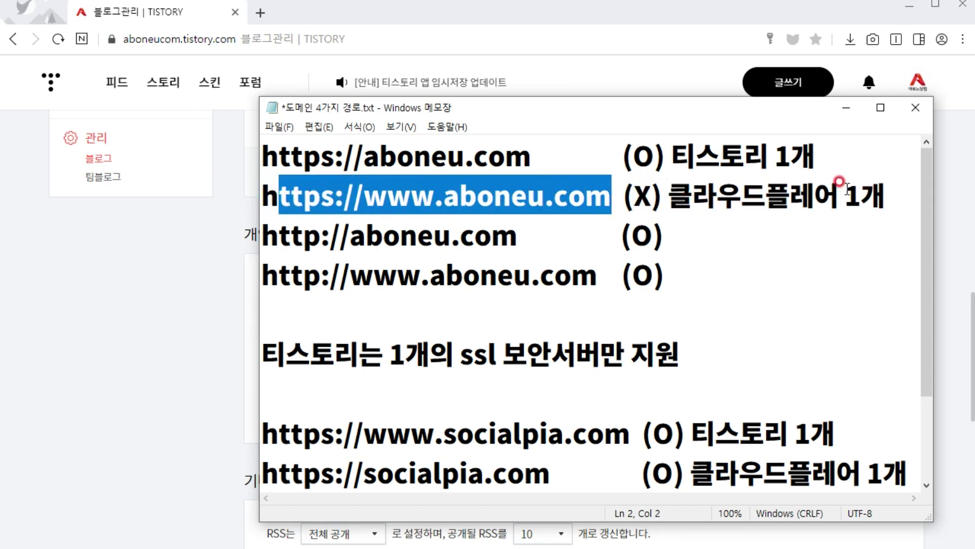
drag(667, 197, 839, 197)
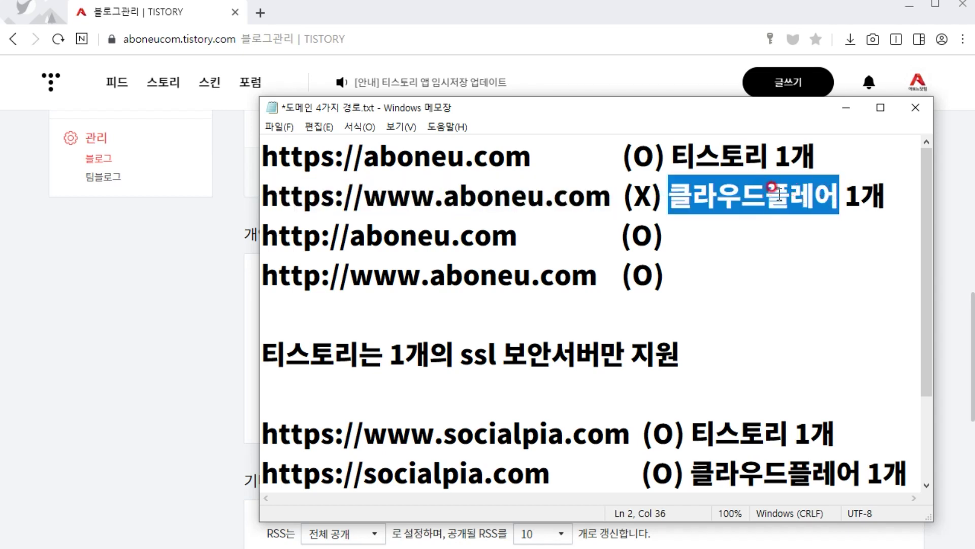
Step: Switch to Cloudflare and add aboneu.com, copied from the notes, as a new site
drag(775, 192, 167, 274)
click(764, 104)
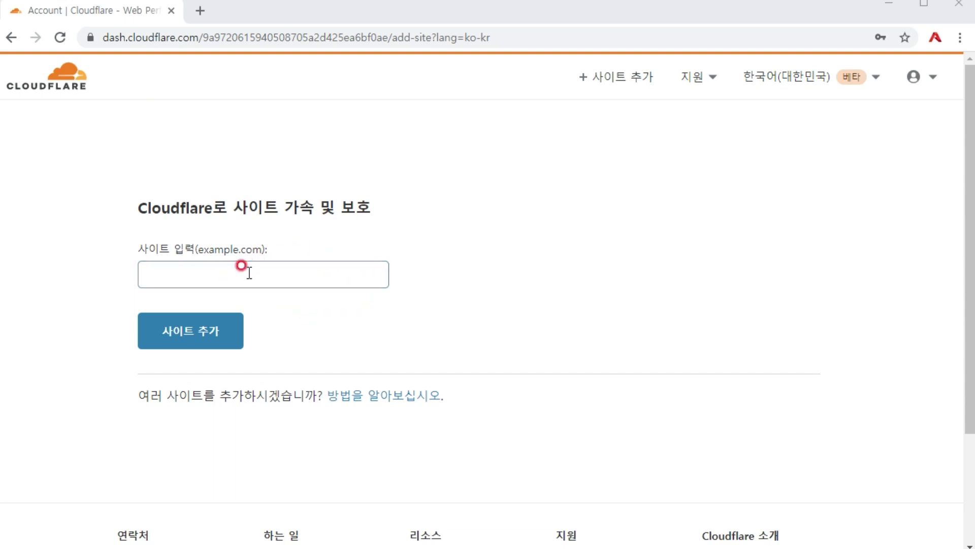
drag(632, 184, 466, 184)
key(ctrl+c)
click(155, 274)
key(ctrl+v)
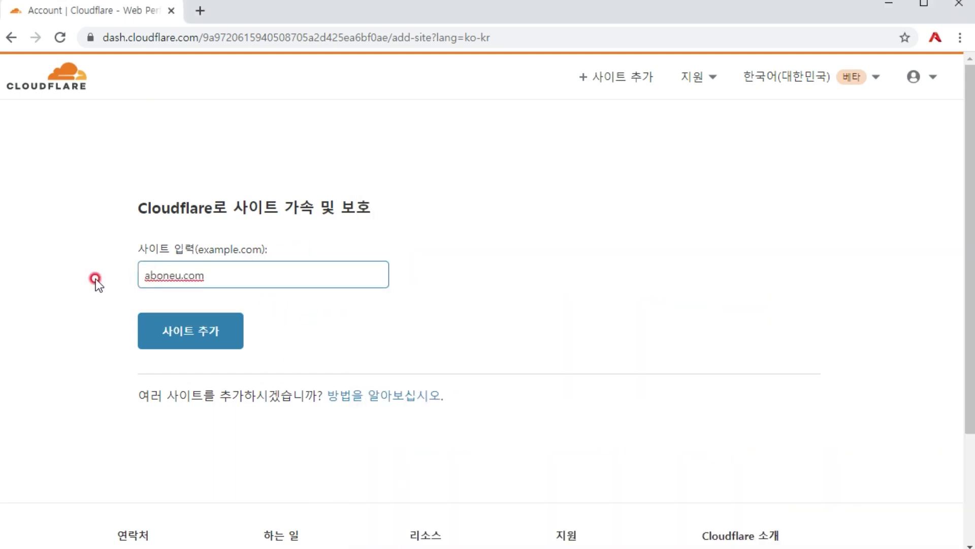
click(186, 325)
click(172, 276)
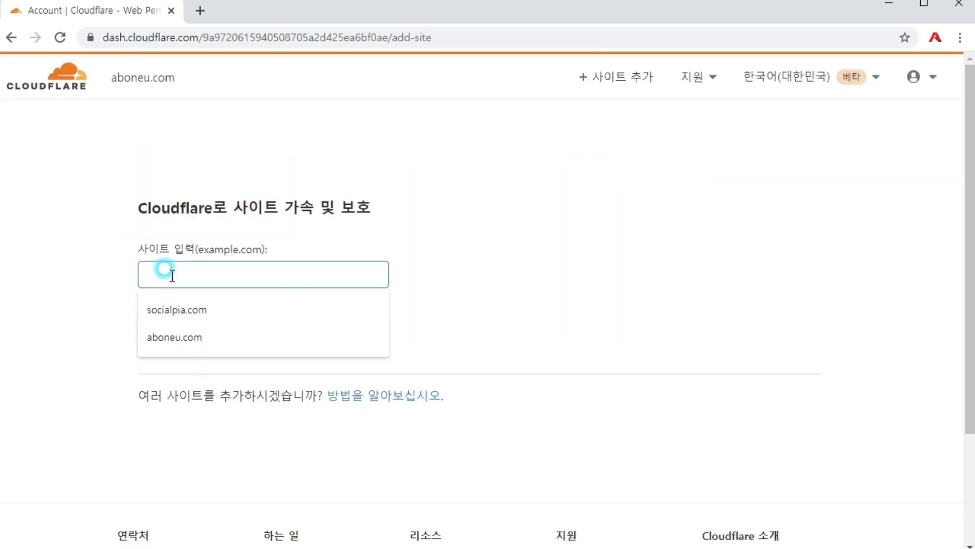
click(141, 122)
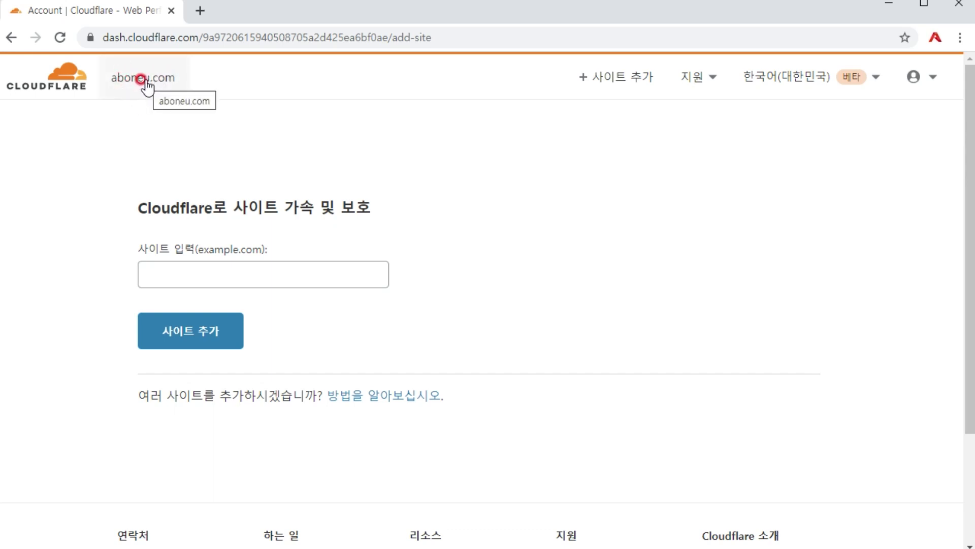
Step: Continue the setup of the aboneu.com site through the DNS record scan and go to the list of scanned records
click(141, 79)
click(215, 355)
click(217, 489)
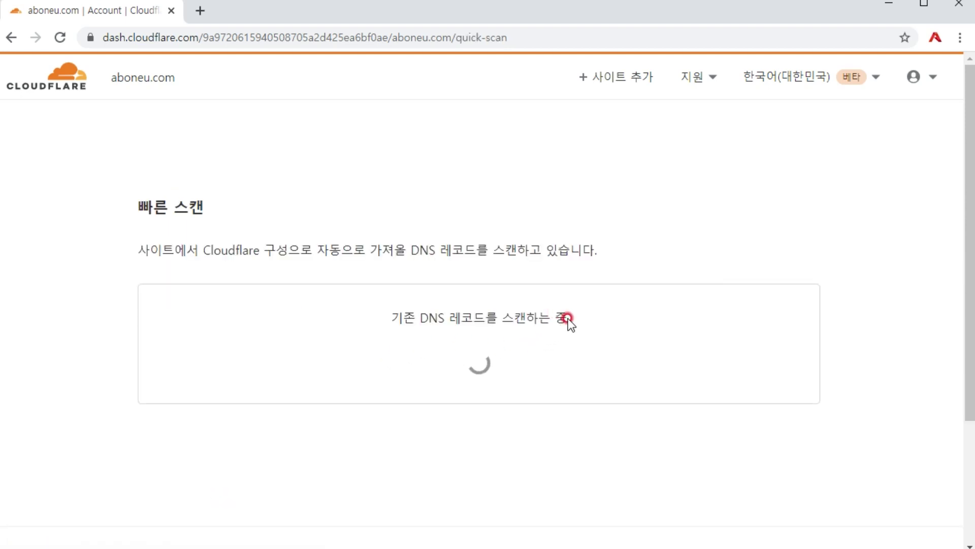
drag(523, 316, 382, 312)
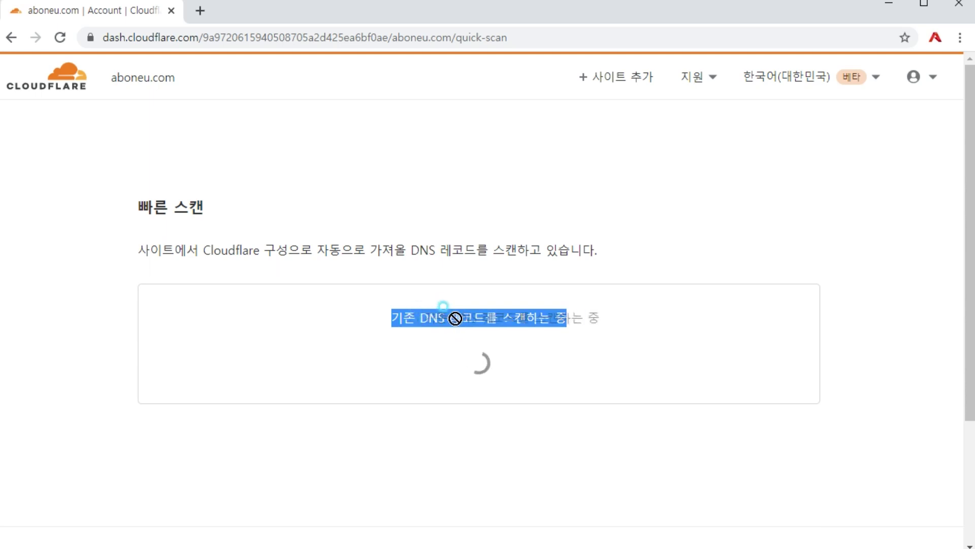
drag(571, 318, 388, 311)
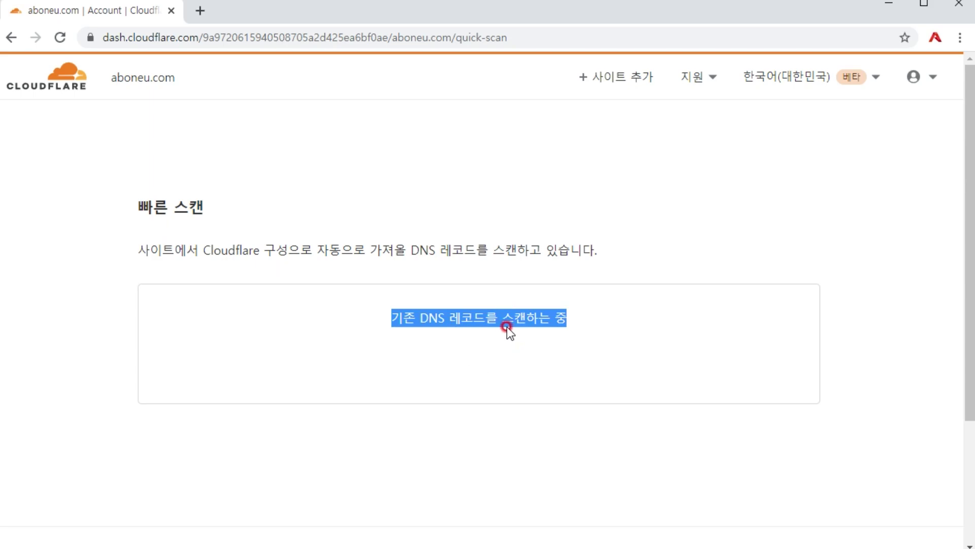
scroll(504, 325, down, 3)
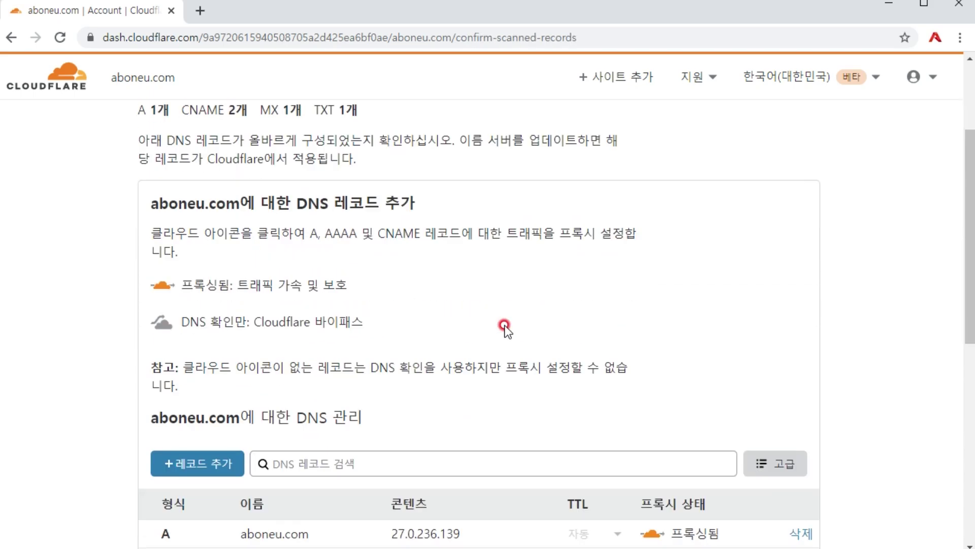
scroll(505, 325, down, 5)
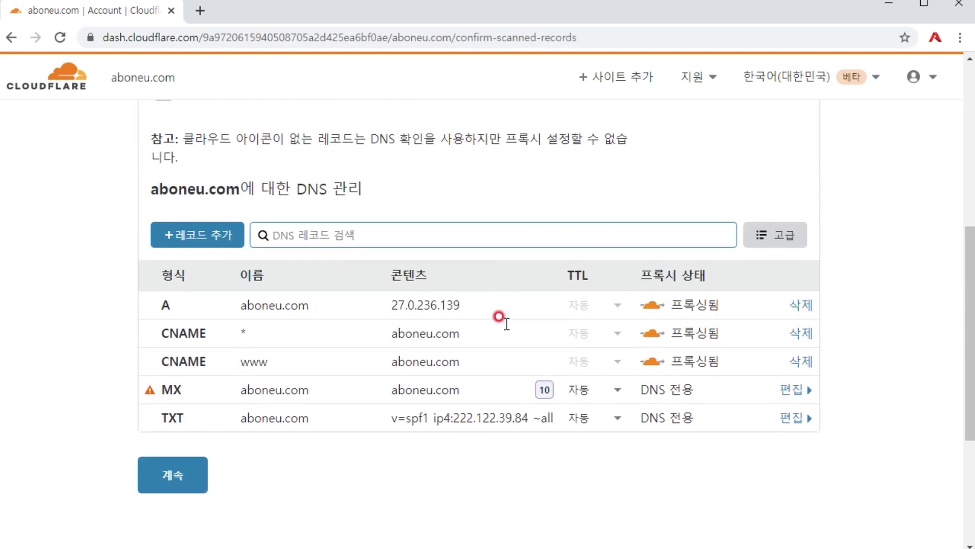
key(alt+Tab)
drag(220, 283, 52, 282)
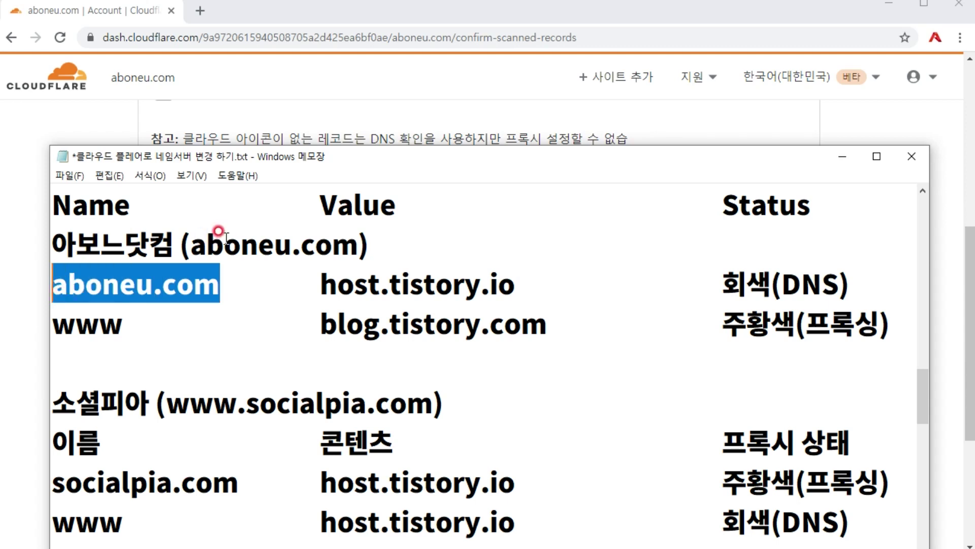
click(193, 237)
drag(168, 402, 242, 401)
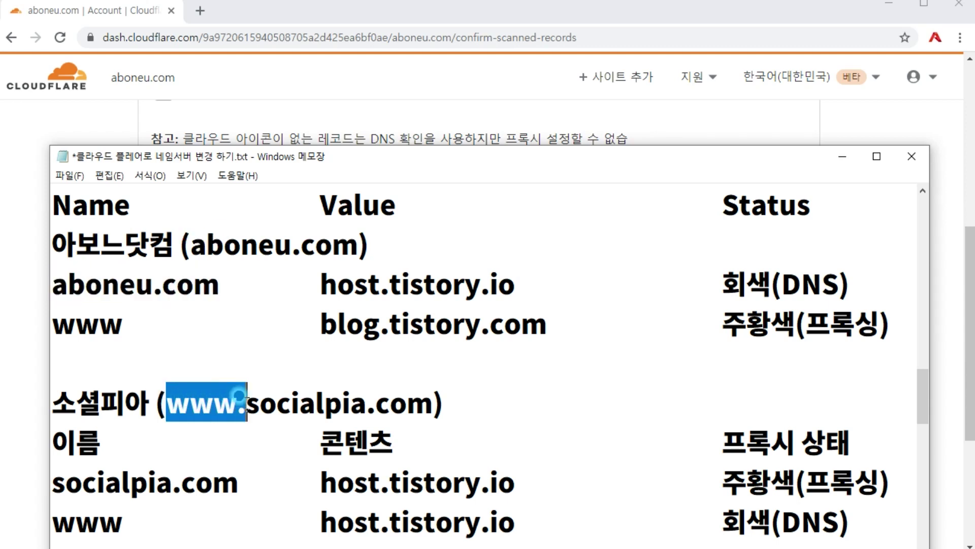
click(190, 245)
drag(192, 246, 349, 239)
drag(722, 284, 850, 284)
drag(720, 481, 884, 482)
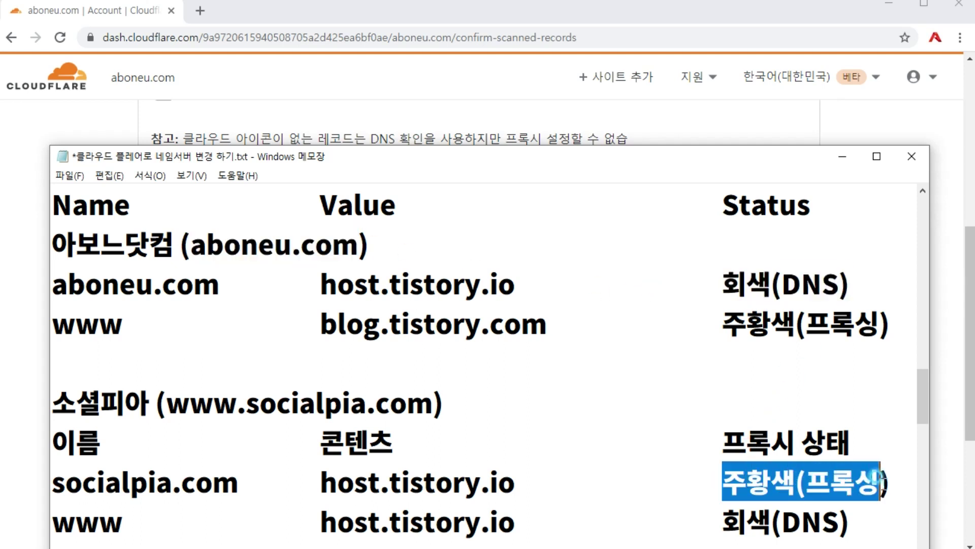
click(724, 519)
drag(897, 325, 67, 284)
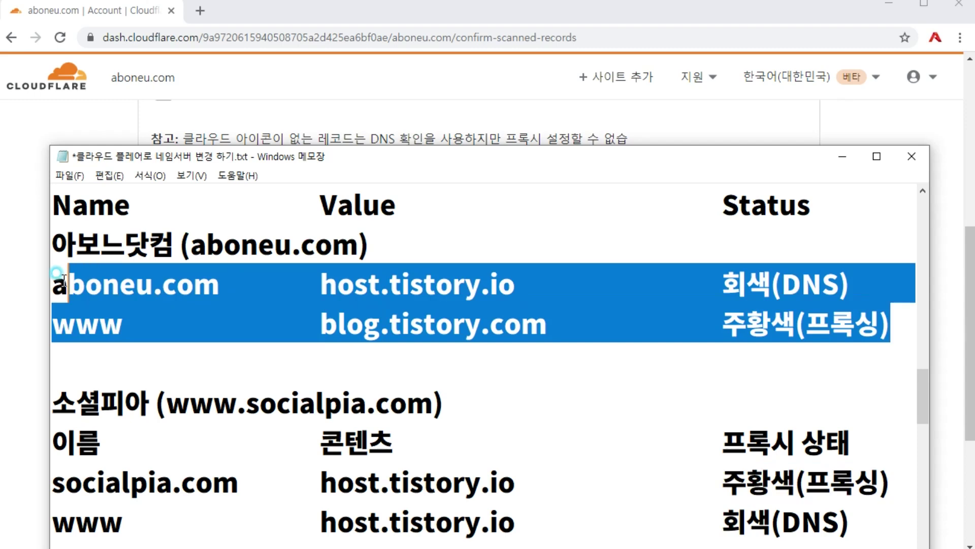
click(368, 246)
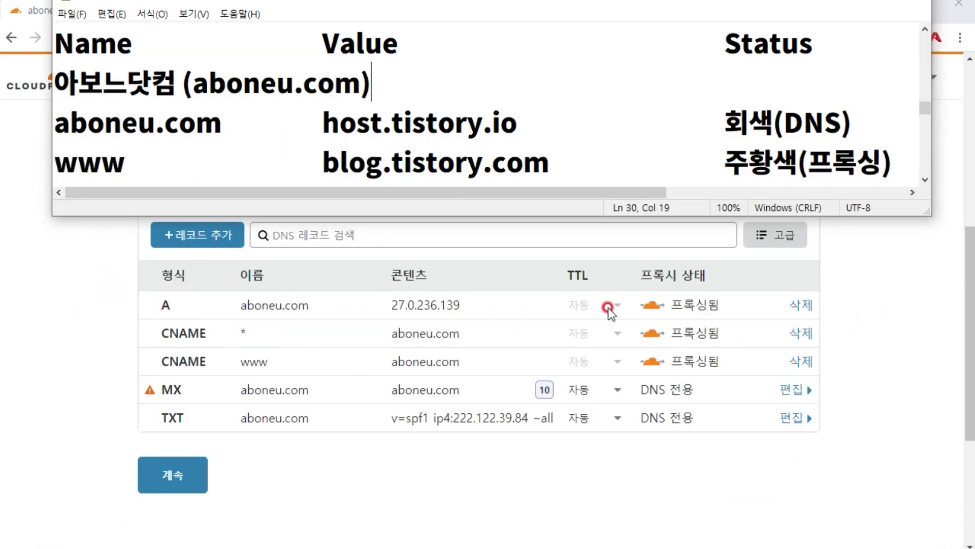
click(801, 305)
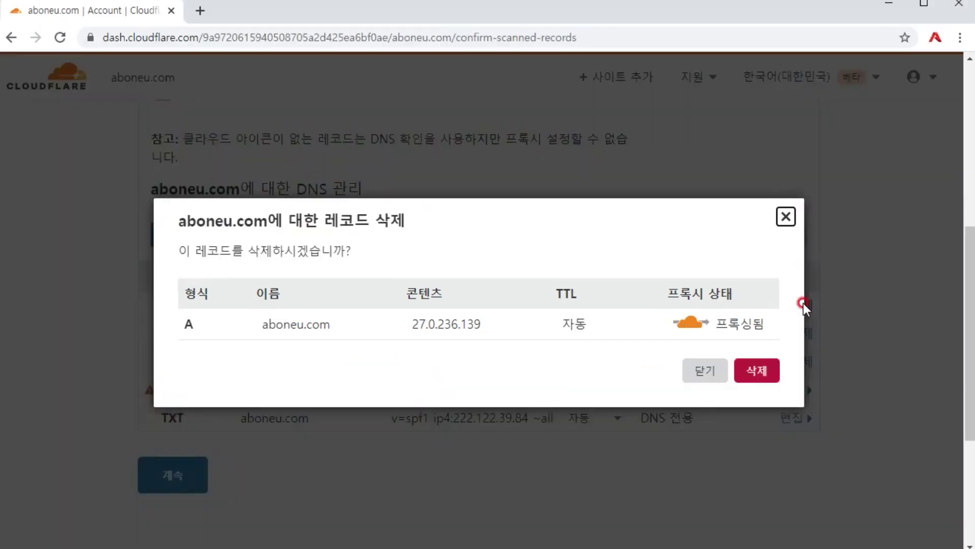
click(756, 371)
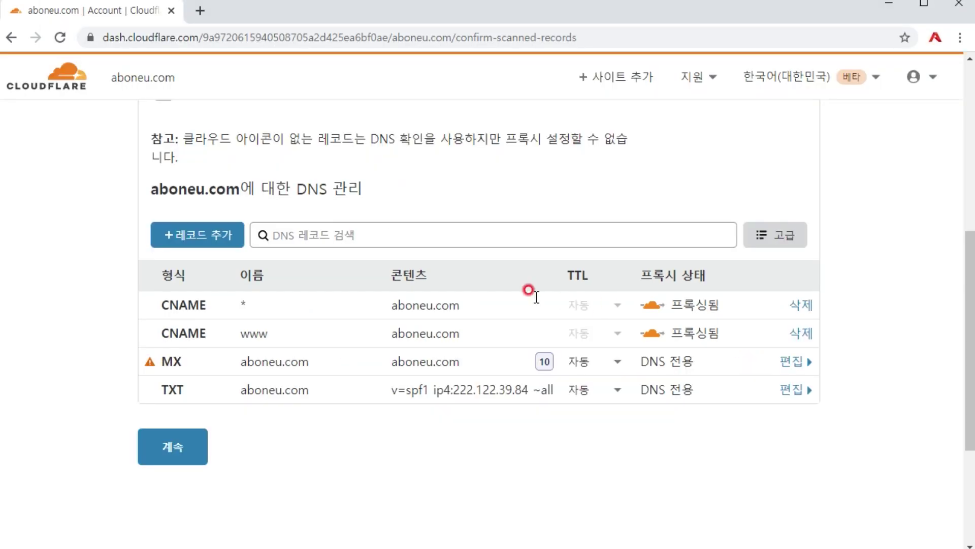
click(802, 305)
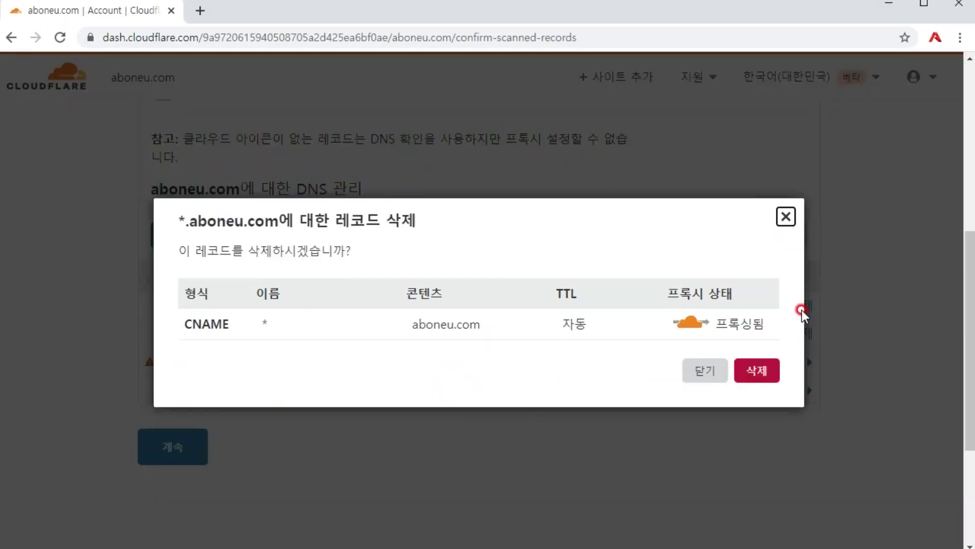
click(756, 369)
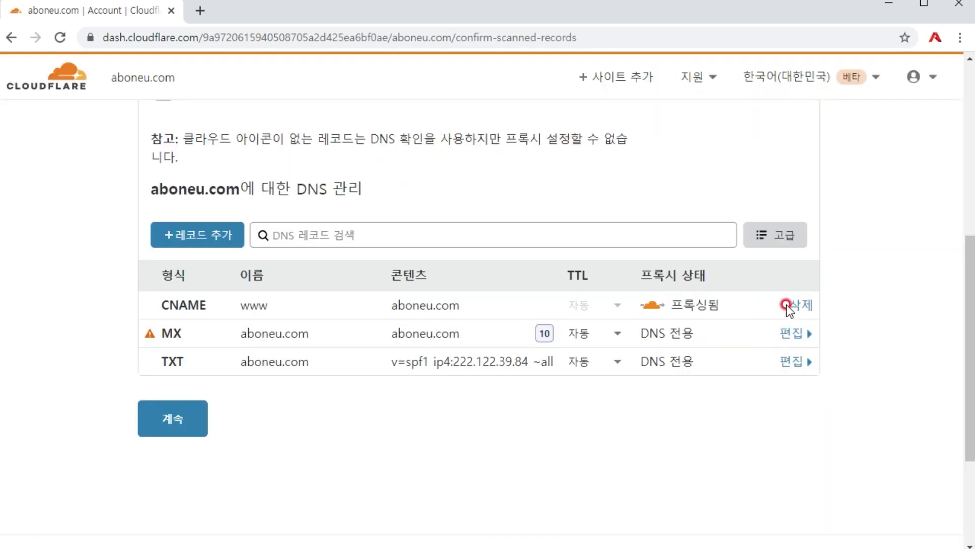
click(801, 305)
click(755, 374)
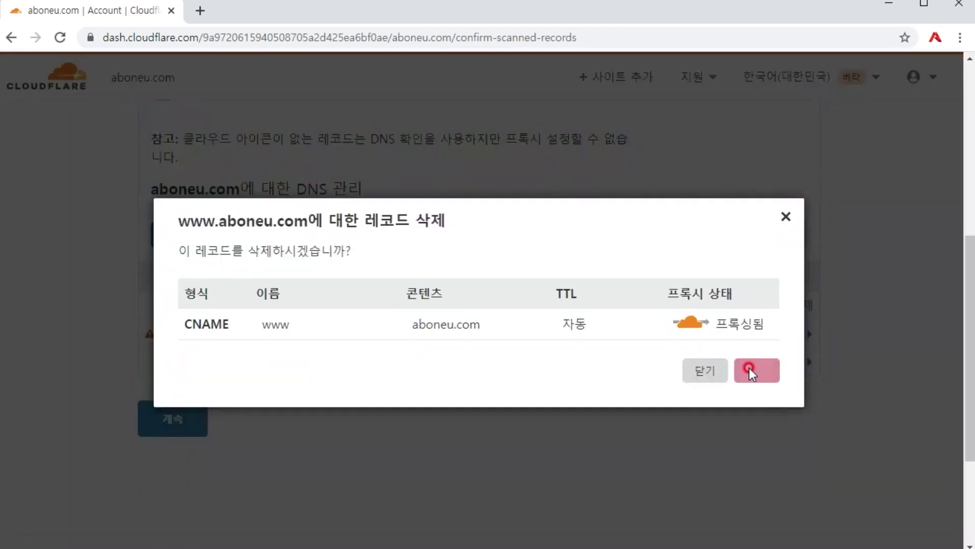
Step: Start a new DNS record of type CNAME with the name aboneu.com, copied from the notes
key(alt+Tab)
click(268, 153)
click(56, 315)
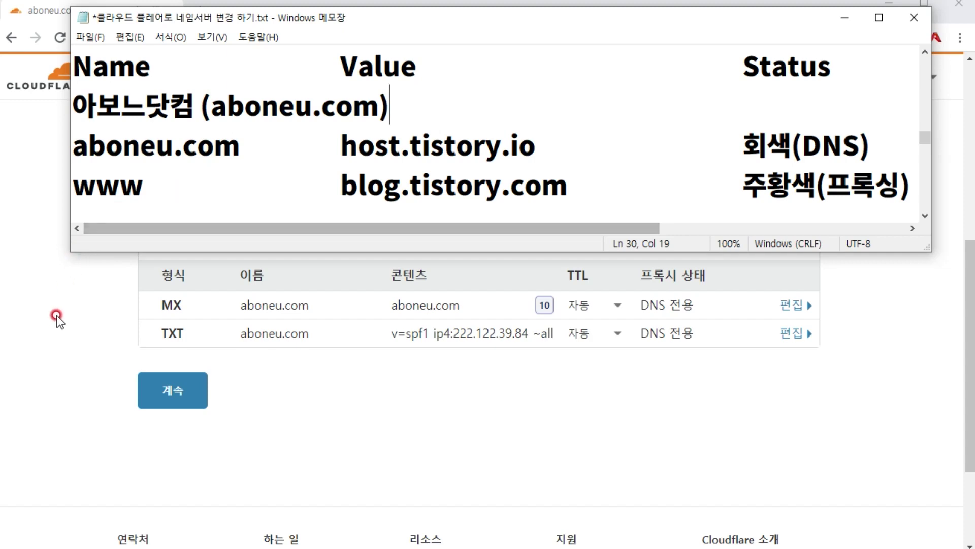
click(198, 234)
click(200, 326)
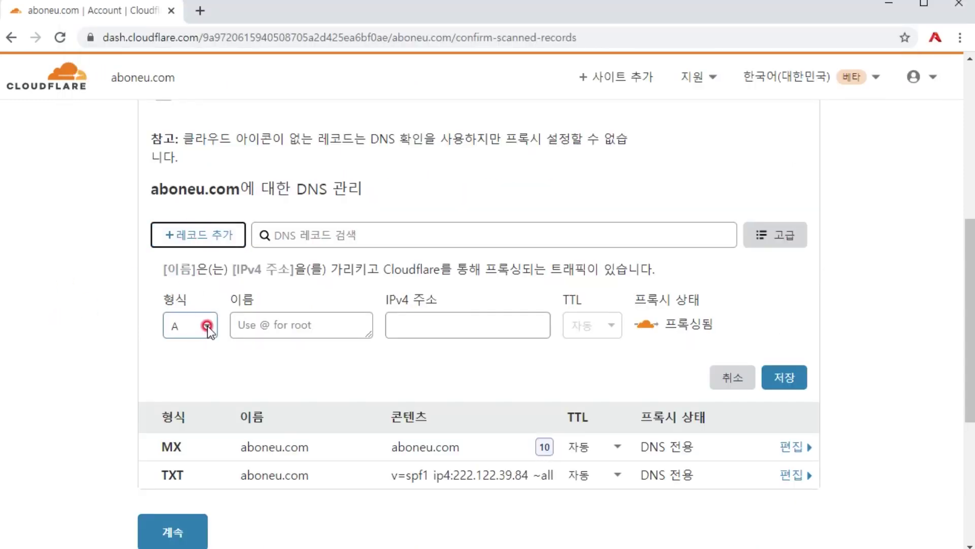
click(207, 325)
click(192, 392)
key(alt+Tab)
key(ctrl+c)
click(254, 298)
key(ctrl+v)
Step: Give the aboneu.com record the target host.tistory.io, set its proxy status to DNS only and save it
key(alt+Tab)
drag(340, 145, 535, 145)
click(436, 297)
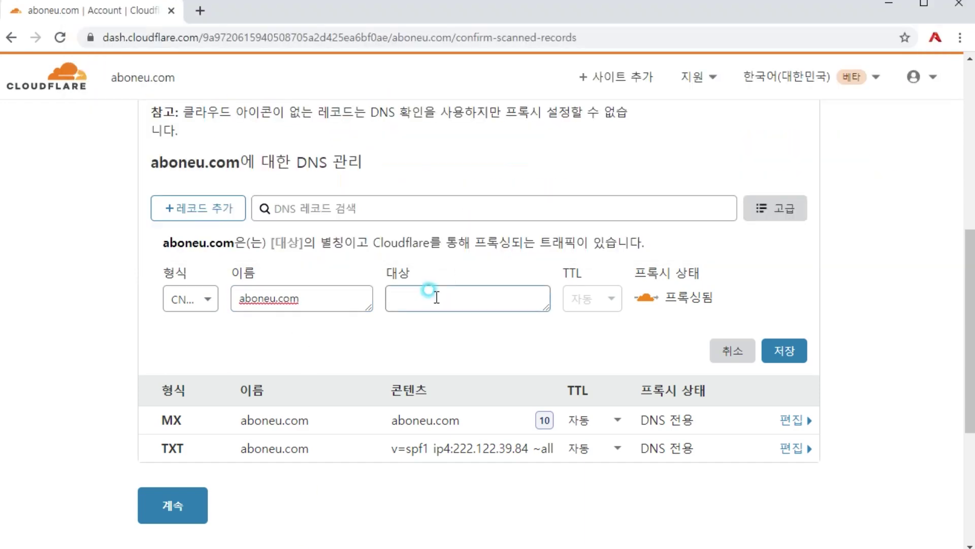
key(ctrl+v)
key(alt+Tab)
drag(743, 145, 866, 148)
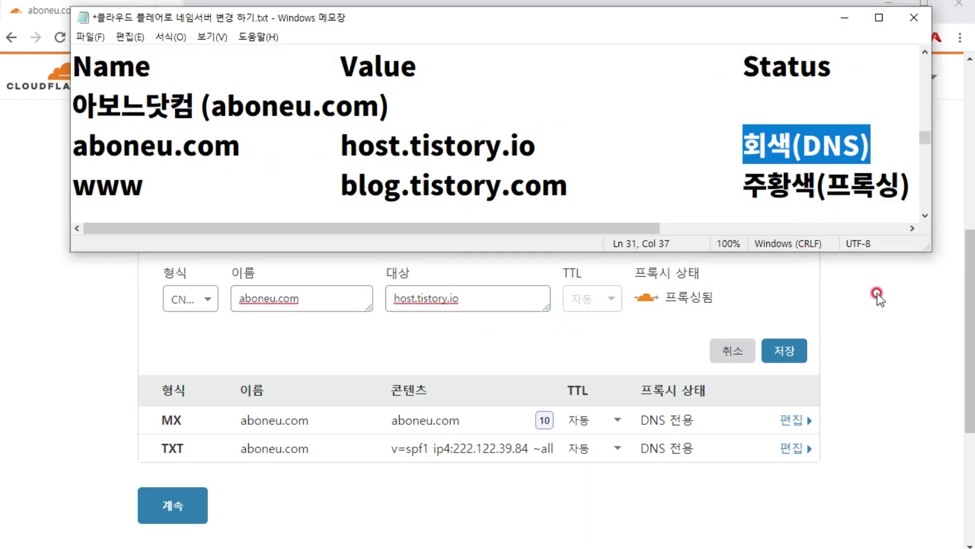
click(877, 293)
click(646, 298)
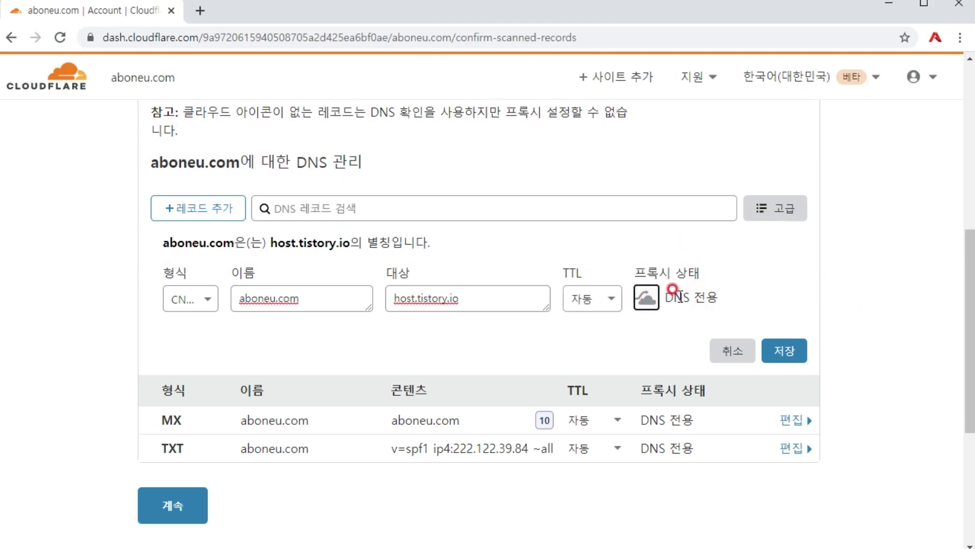
click(789, 350)
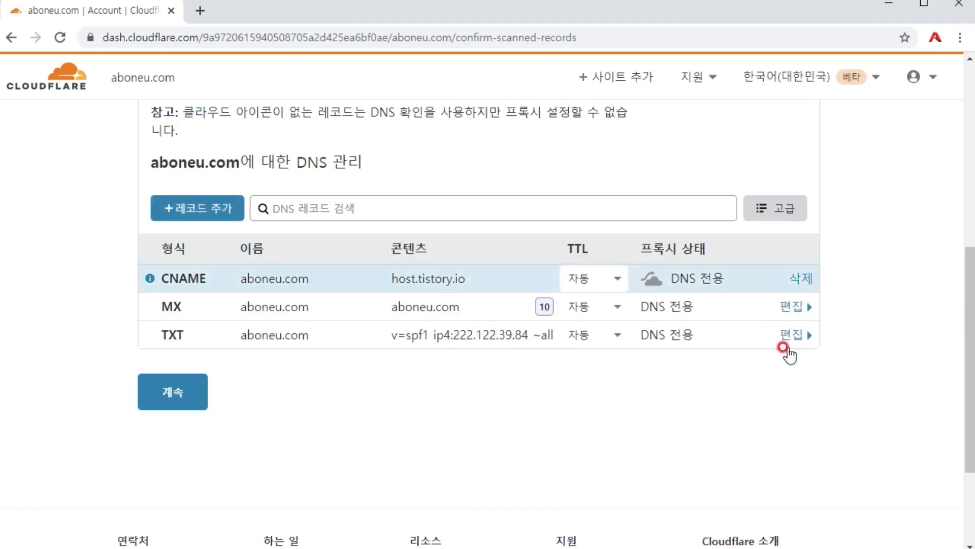
Step: Start another CNAME record with the name www, copied from the notes
key(alt+Tab)
drag(143, 184, 74, 185)
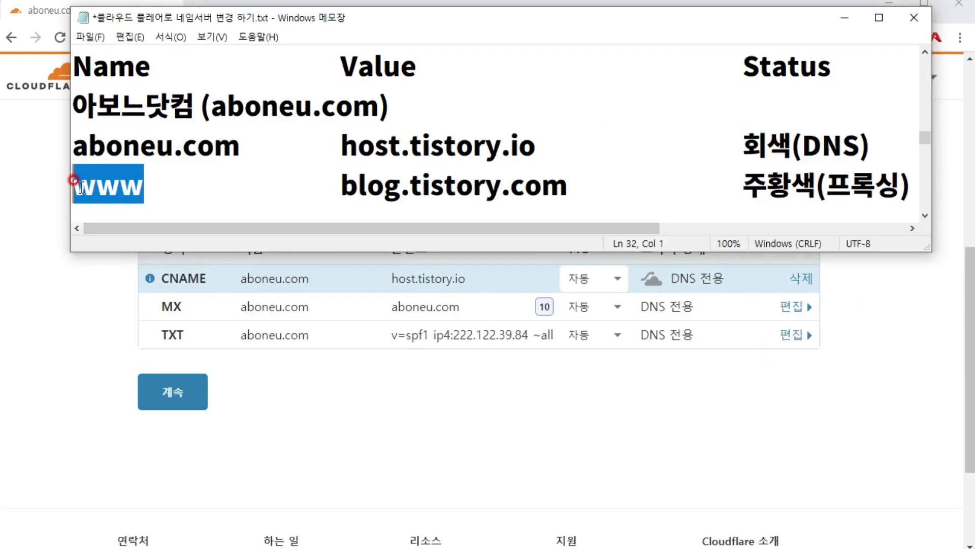
click(66, 310)
click(206, 209)
click(203, 298)
click(194, 444)
click(269, 288)
key(ctrl+v)
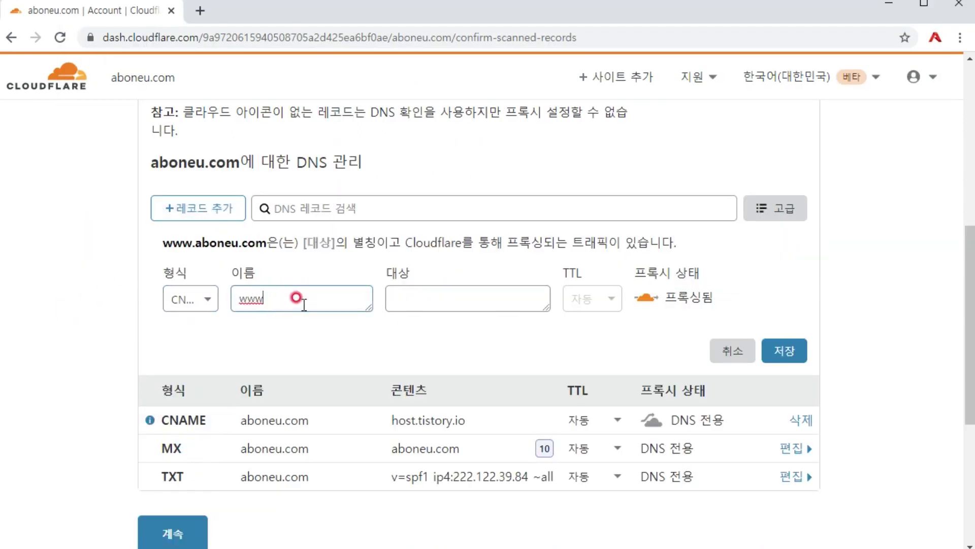
Step: Give the www record the target blog.tistory.com from the notes, keep it proxied and save it
key(alt+Tab)
drag(340, 145, 530, 142)
drag(341, 146, 529, 138)
drag(316, 188, 568, 186)
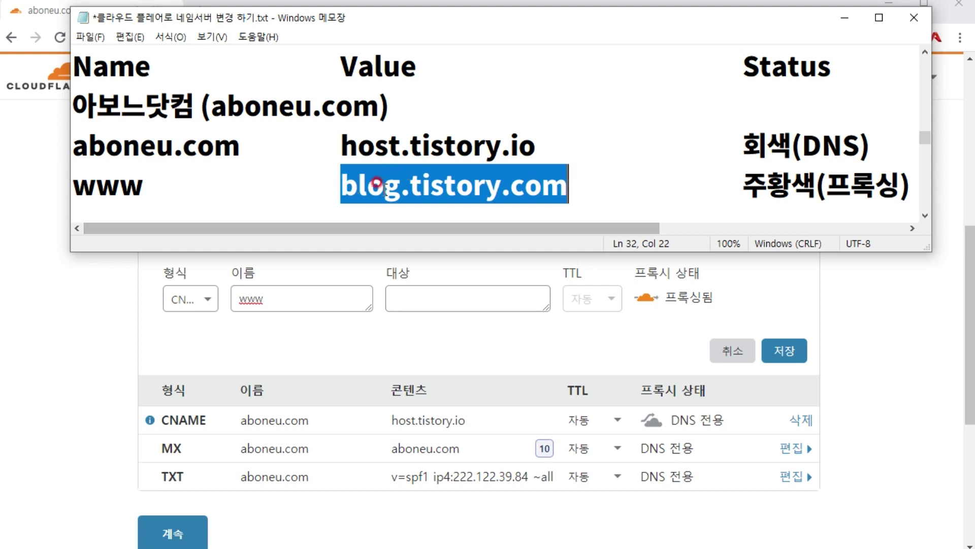
click(457, 336)
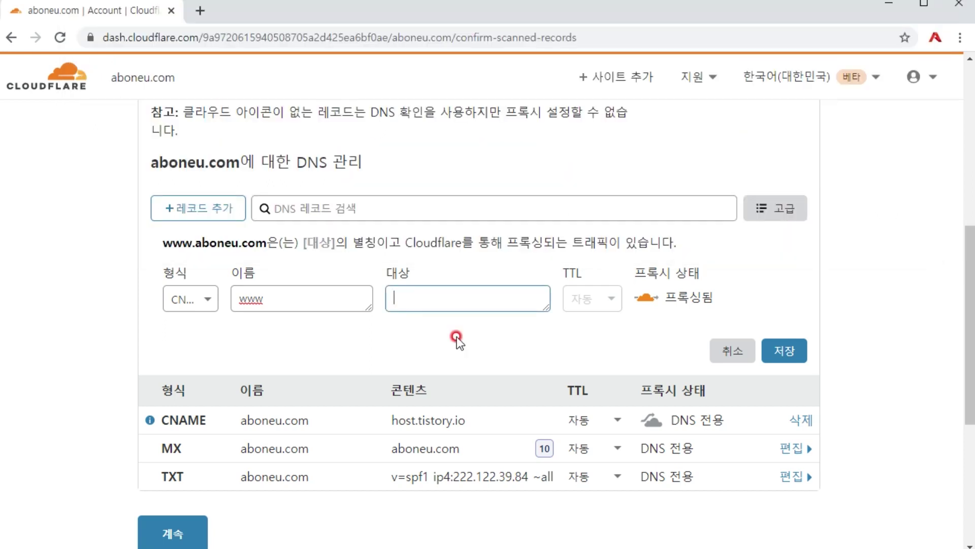
key(ctrl+v)
key(alt+Tab)
drag(743, 184, 902, 180)
click(678, 298)
click(642, 304)
click(787, 349)
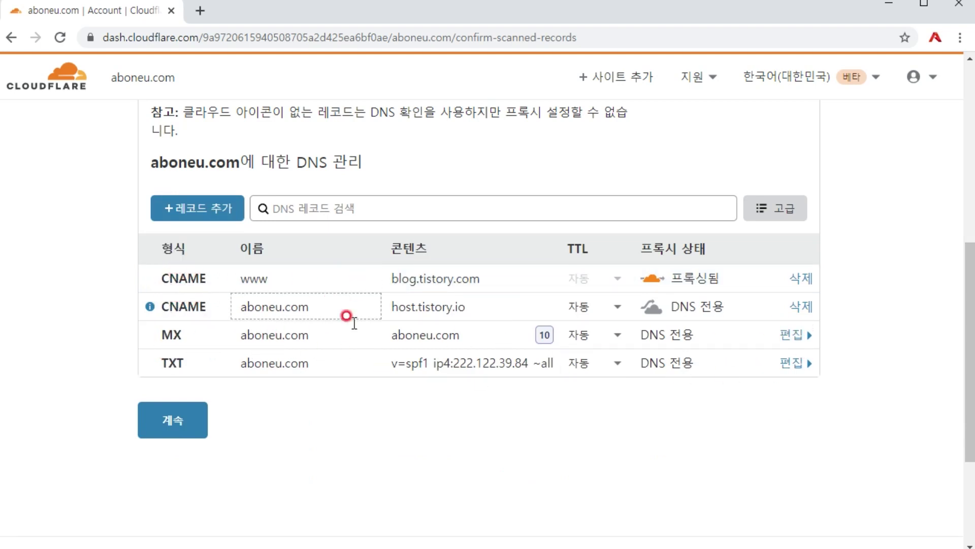
Step: Compare the saved aboneu.com and www records with the names, values and proxy states in the notes
key(alt+Tab)
click(387, 104)
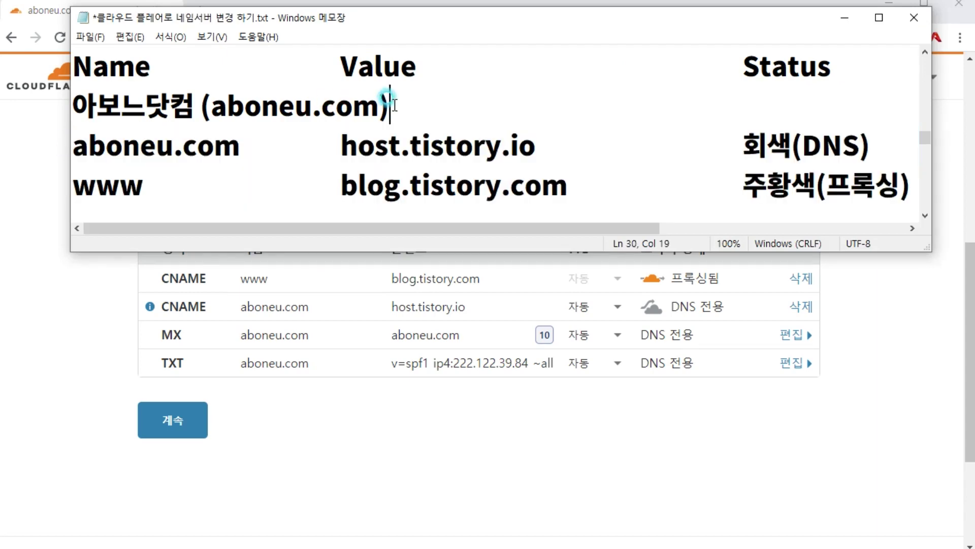
double_click(379, 105)
drag(909, 187, 78, 148)
click(769, 244)
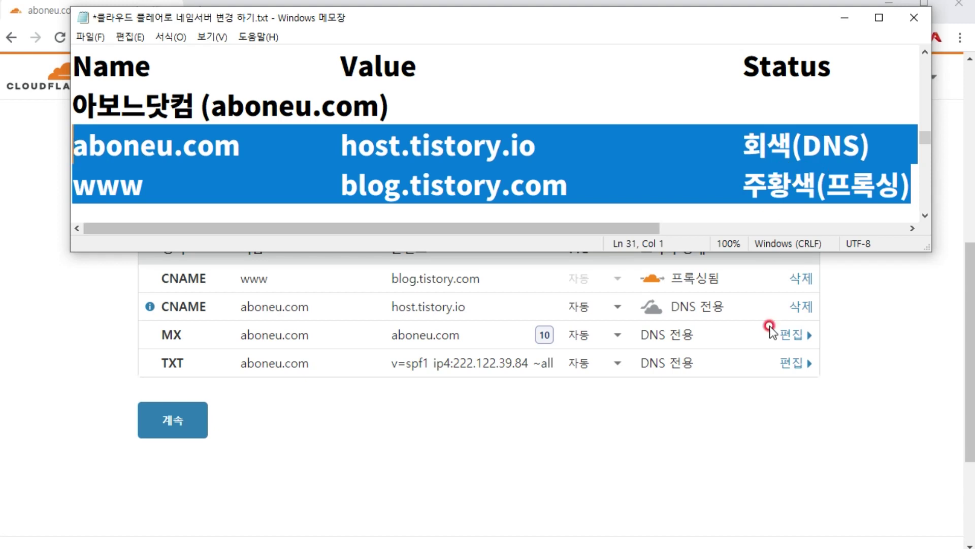
click(696, 465)
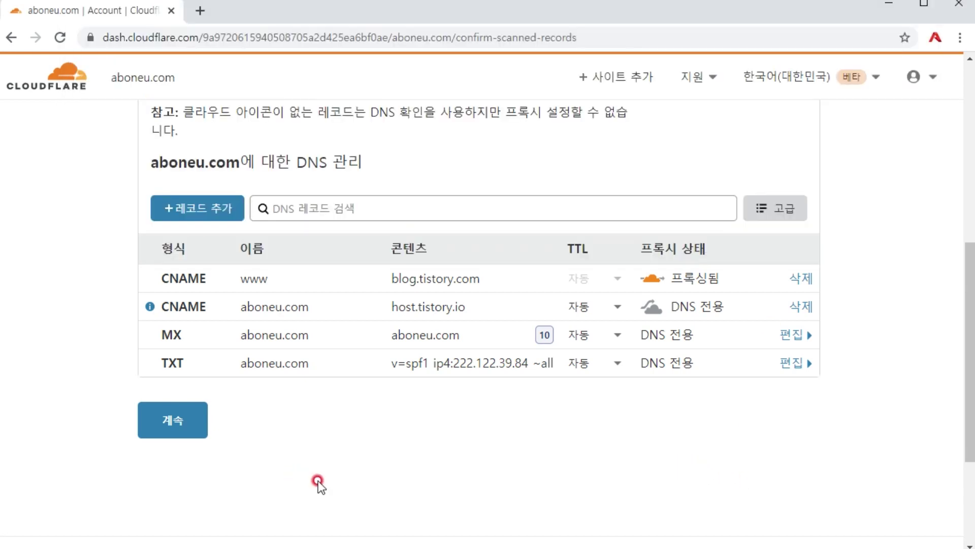
Step: Continue to the name server change instructions and check the Cafe24 name servers to remove and the two Cloudflare replacements
click(171, 429)
scroll(321, 377, down, 3)
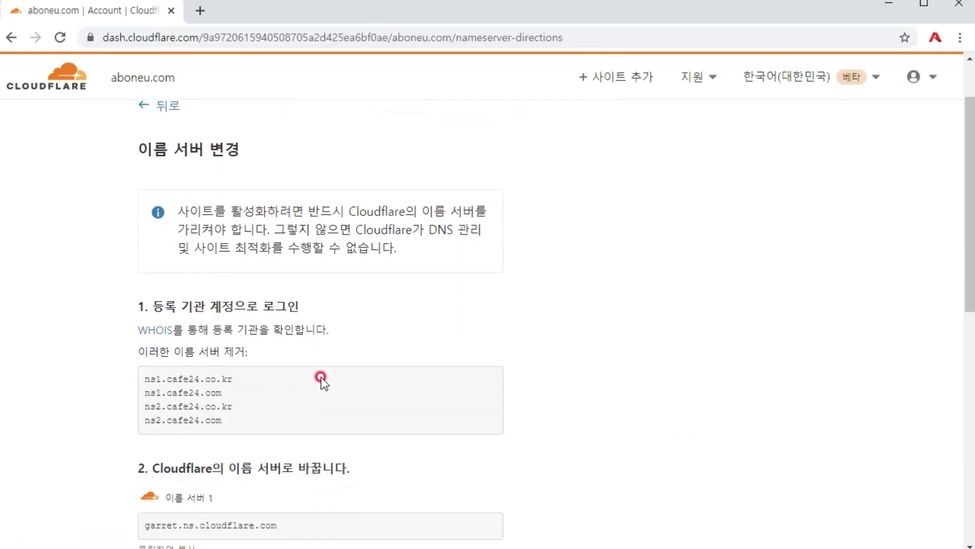
scroll(321, 377, down, 3)
drag(230, 193, 141, 148)
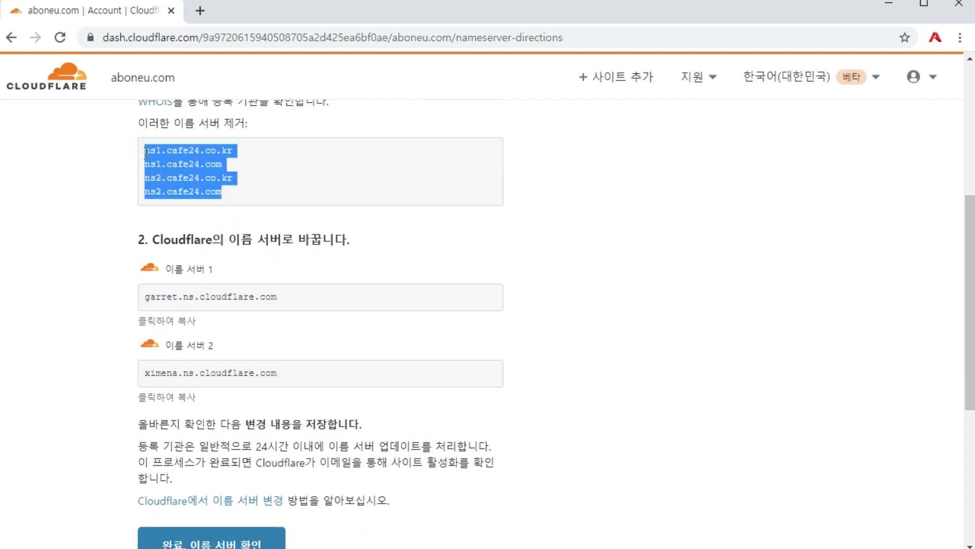
drag(288, 297, 140, 297)
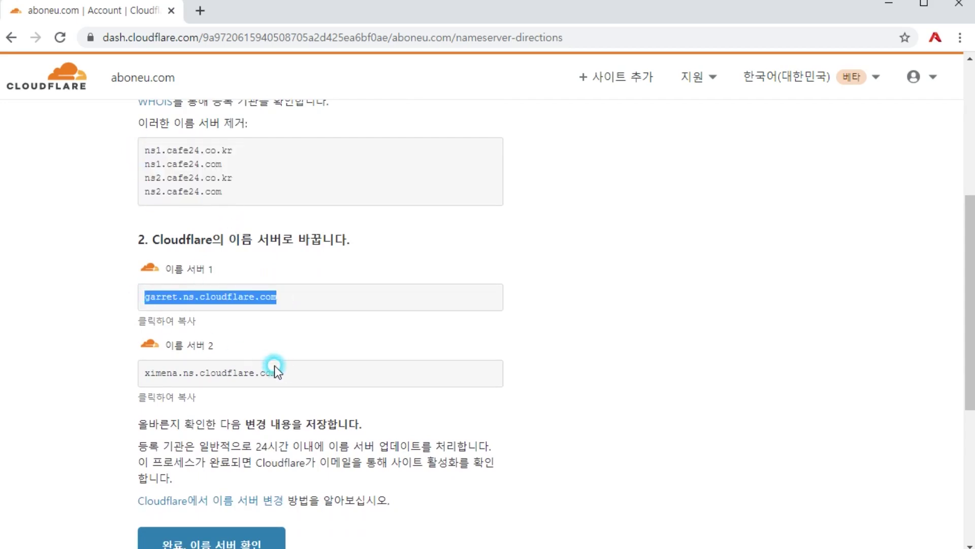
drag(275, 372, 136, 376)
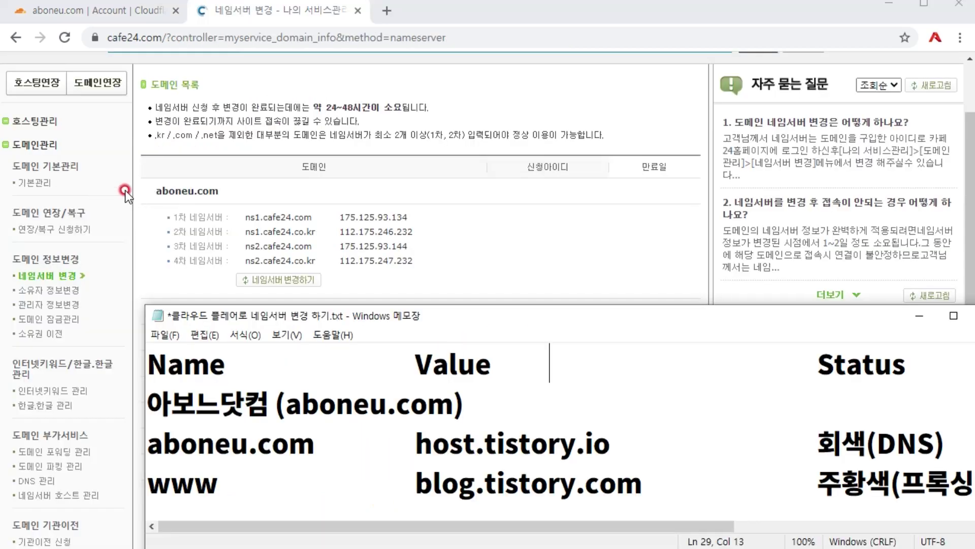
Step: Open the name server change for aboneu.com on Cafe24 and choose to use other name servers (다른 네임서버)
click(281, 279)
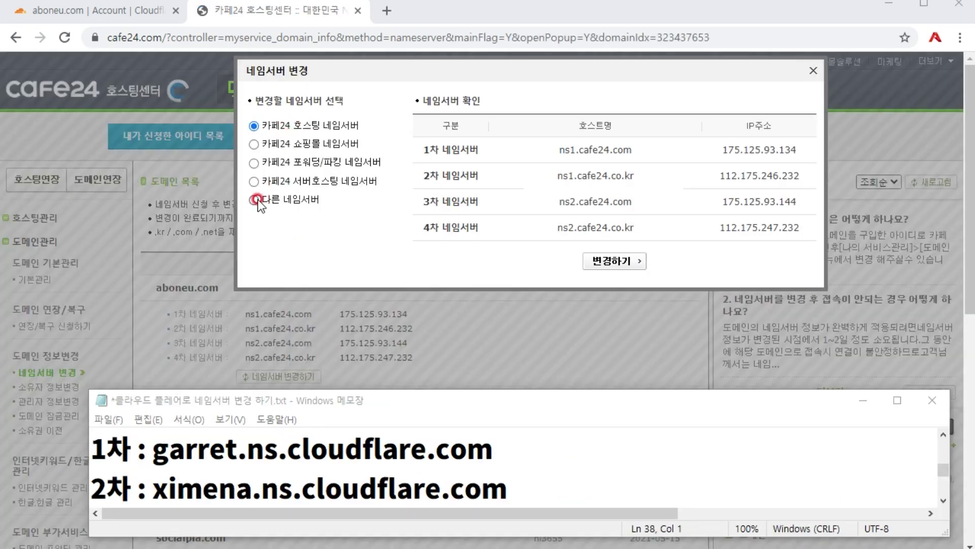
click(258, 199)
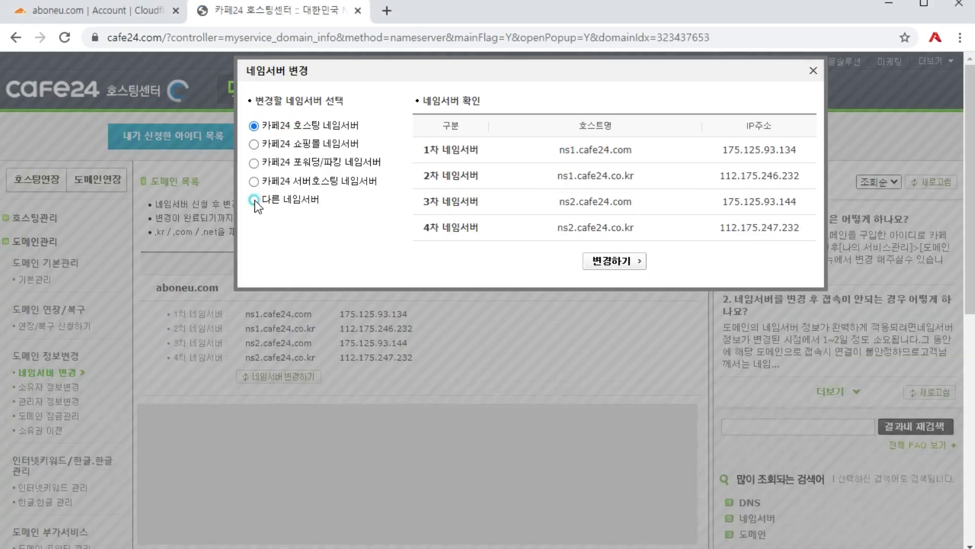
key(alt+Tab)
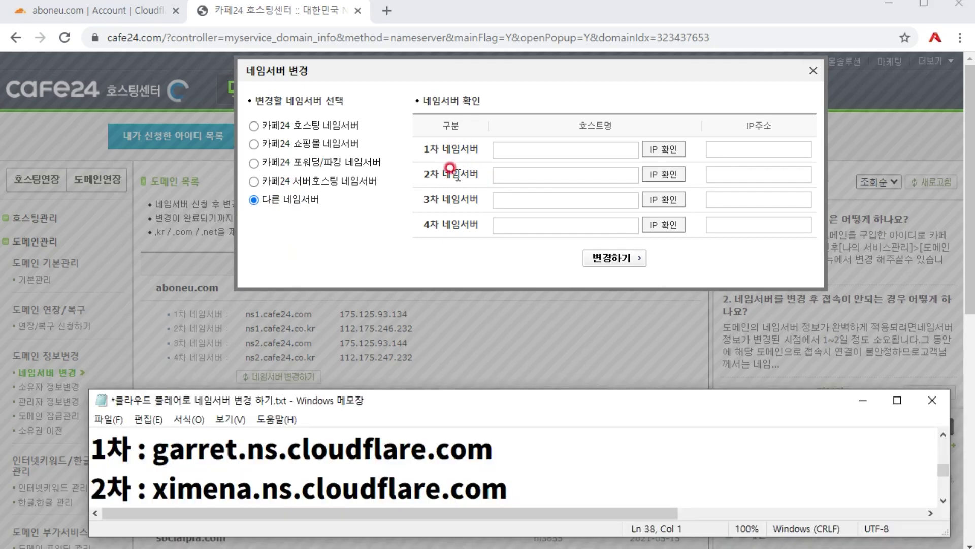
Step: Check the Cloudflare name servers and enter garret.ns.cloudflare.com as the first and ximena.ns.cloudflare.com as the second on Cafe24
click(120, 12)
drag(294, 326, 140, 328)
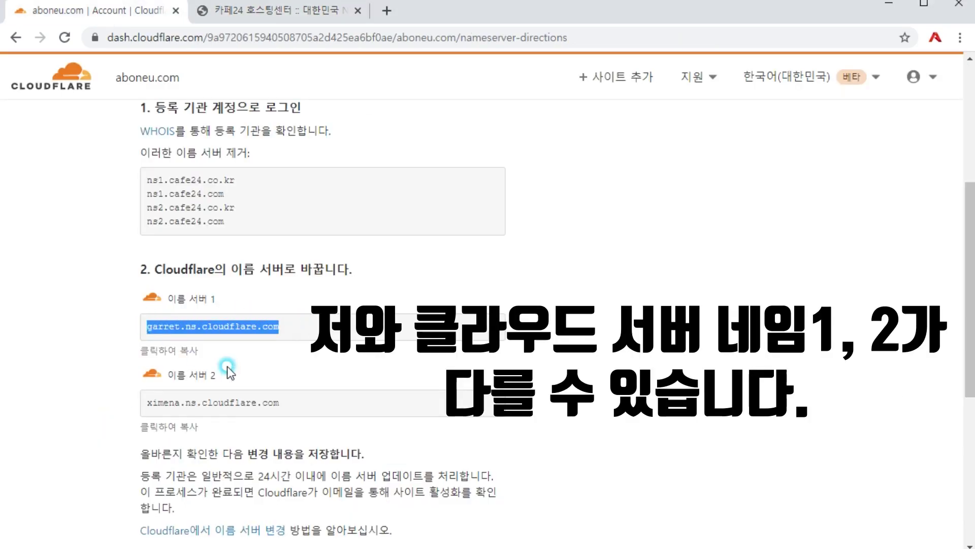
drag(299, 401, 140, 404)
click(640, 333)
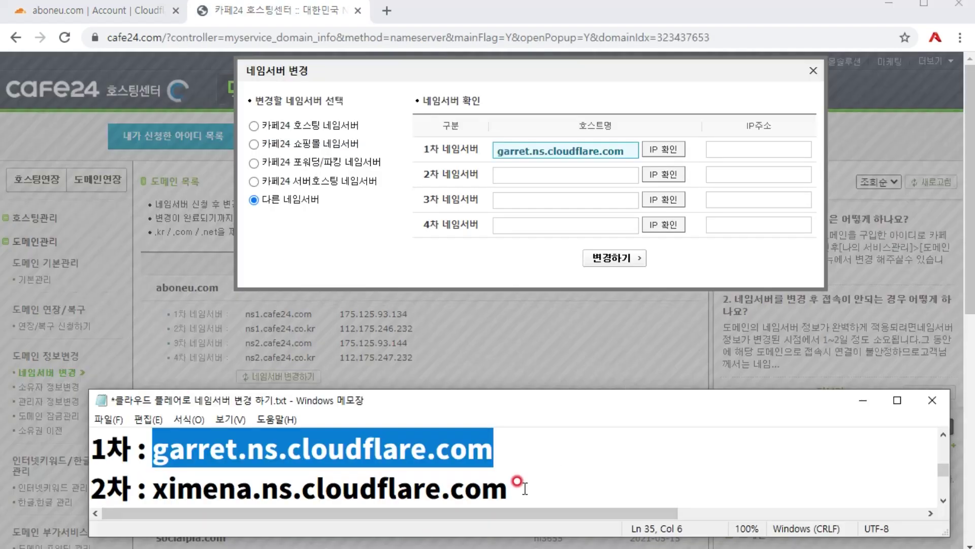
drag(505, 490, 159, 491)
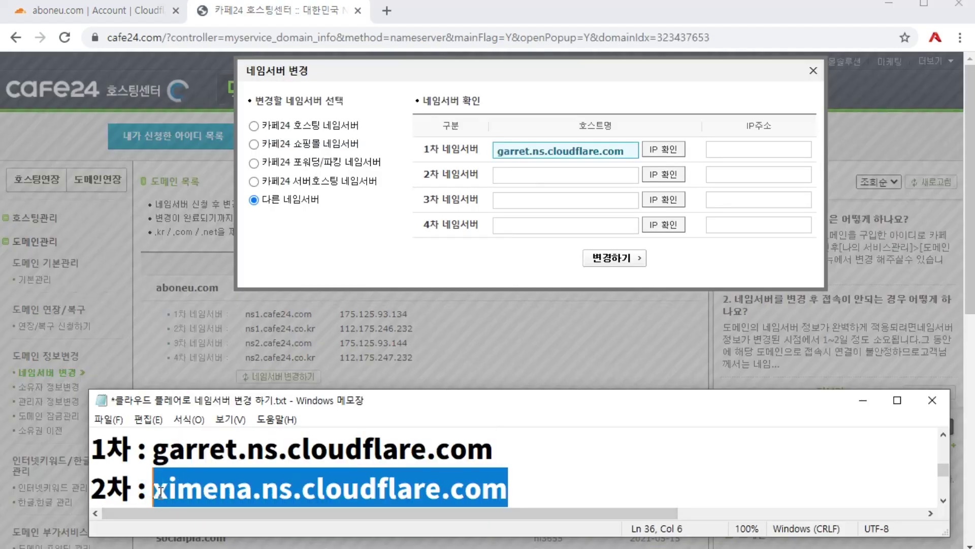
click(498, 175)
key(ctrl+v)
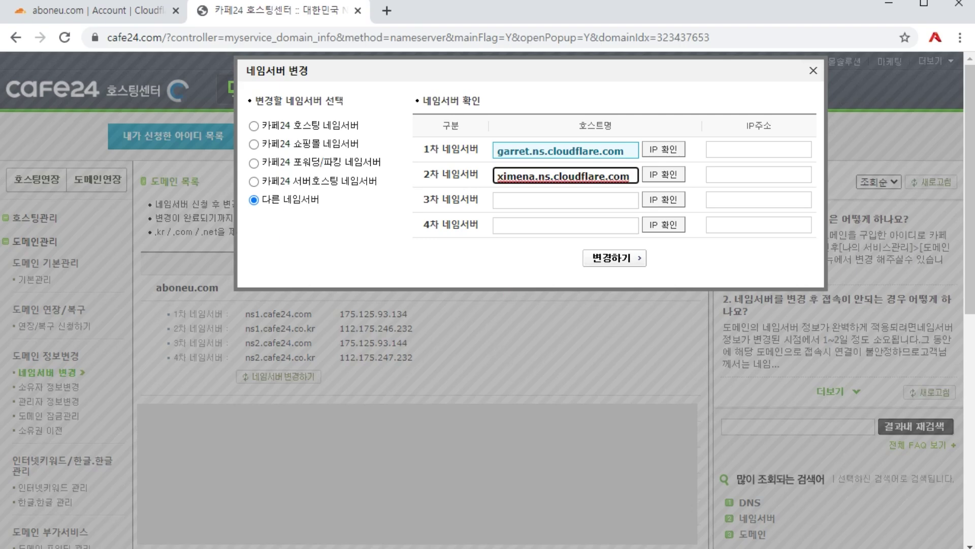
Step: Look up the IP addresses of both name servers, then submit and confirm the name server change
click(653, 149)
click(662, 175)
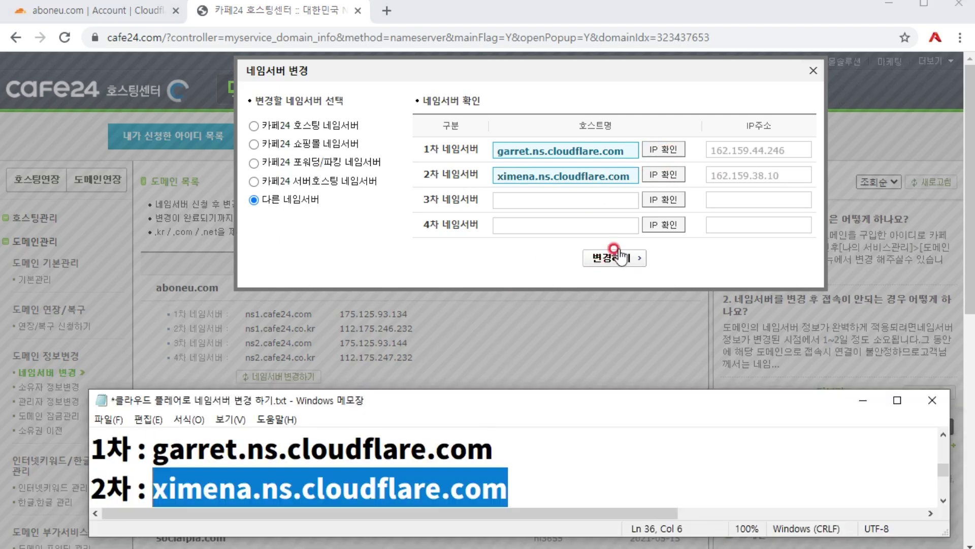
click(612, 257)
click(531, 161)
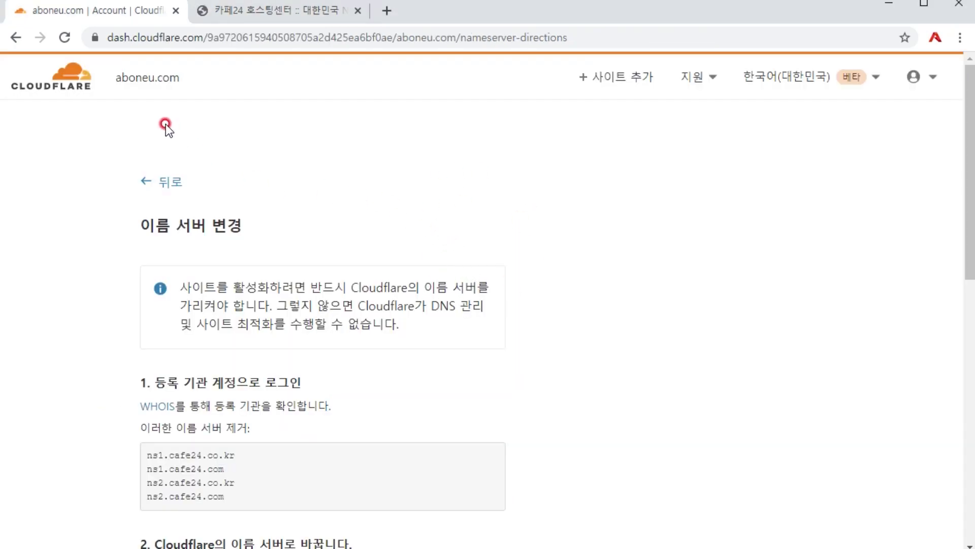
Step: Back in Cloudflare, report the name server change as done and go to the SSL/TLS encryption mode in the quick start guide
scroll(224, 433, down, 7)
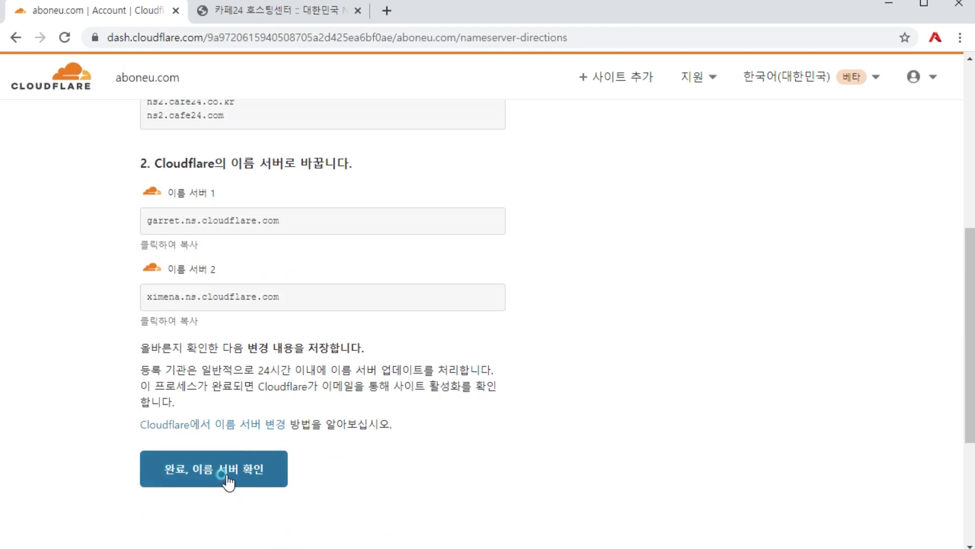
click(222, 474)
click(176, 447)
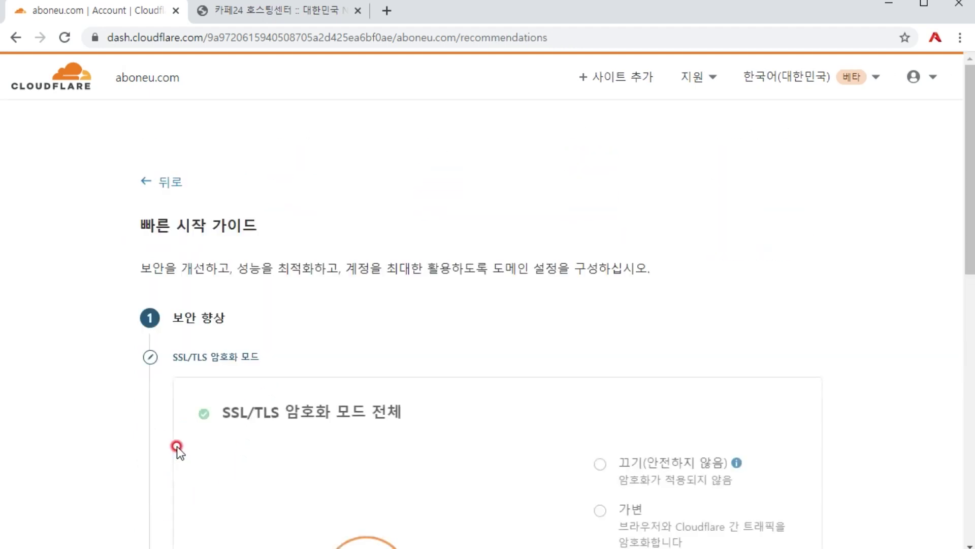
scroll(295, 388, down, 3)
scroll(295, 388, down, 3)
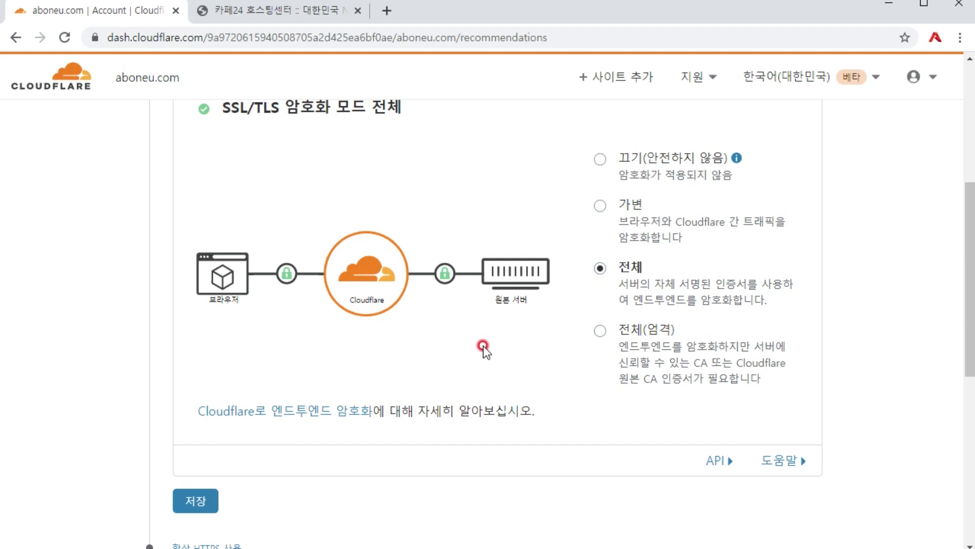
Step: Save the full (전체) SSL/TLS encryption mode, then turn on and save Always Use HTTPS (항상 HTTPS 사용)
scroll(322, 374, up, 1)
scroll(263, 455, down, 3)
click(199, 407)
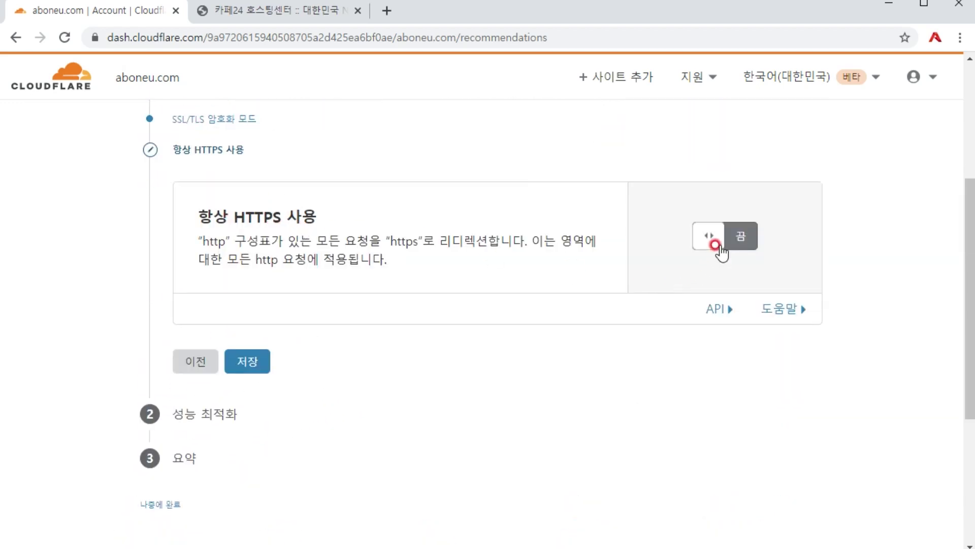
click(705, 239)
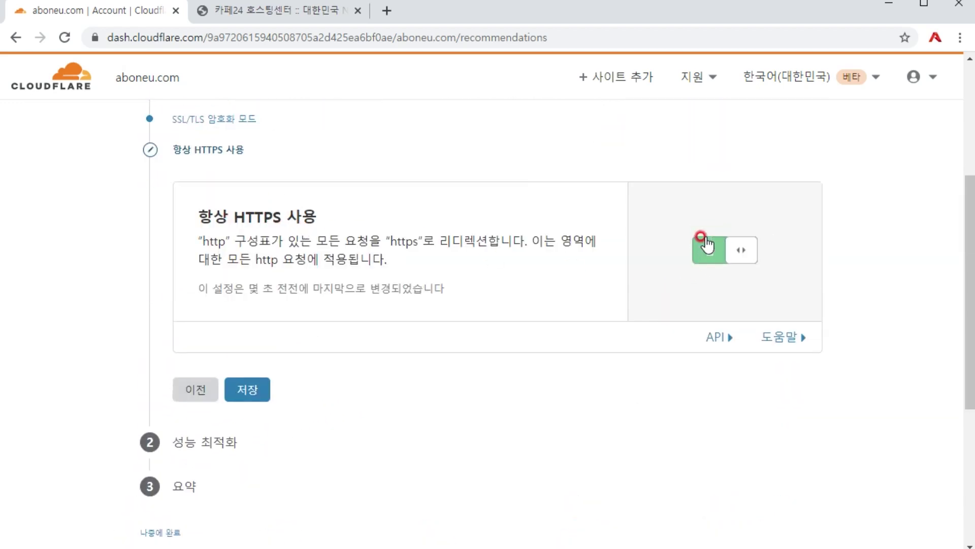
click(249, 392)
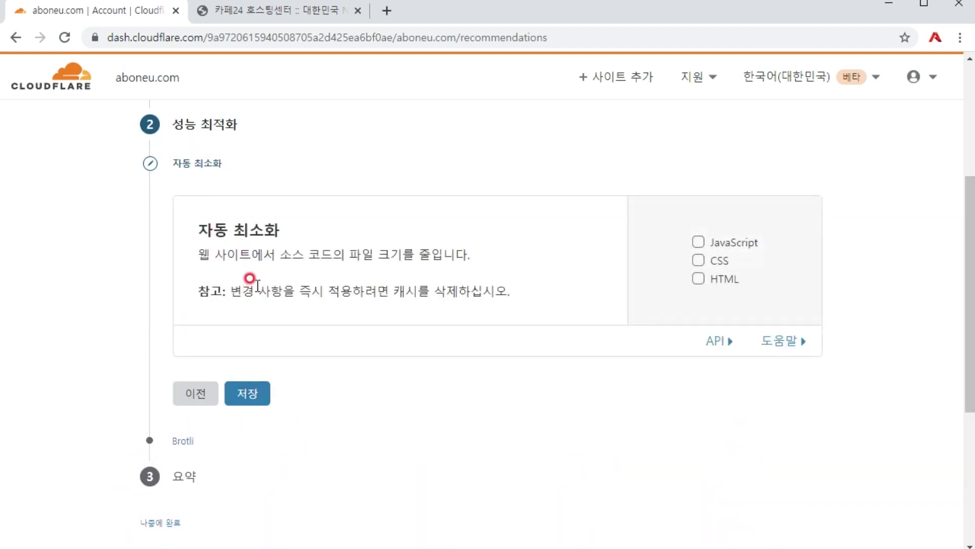
Step: Save Auto Minify with nothing selected, save Brotli as on, and finish the quick start guide
click(257, 394)
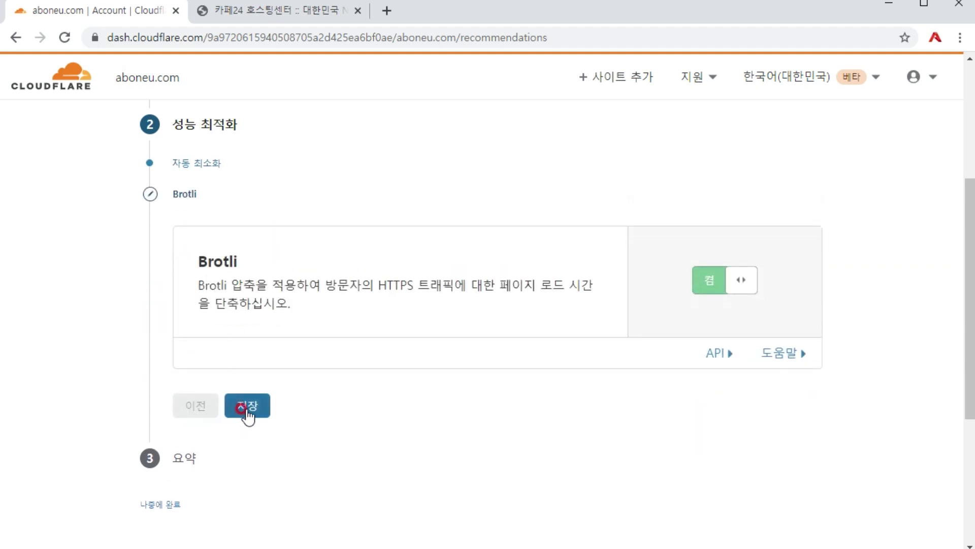
click(246, 410)
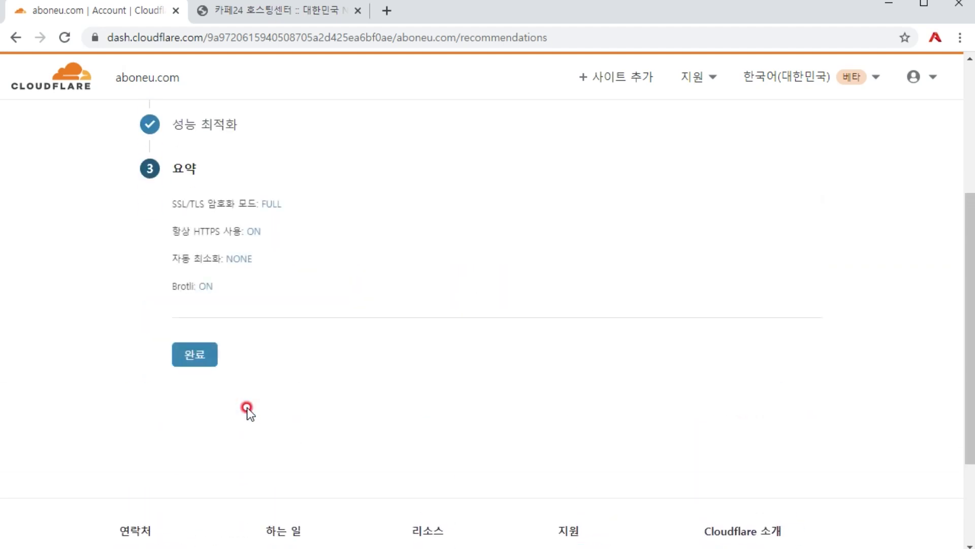
click(185, 352)
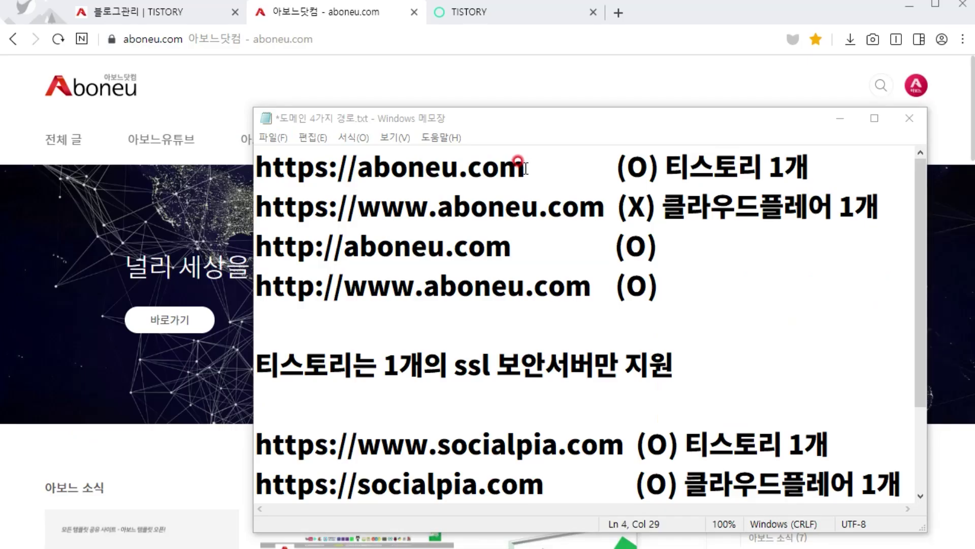
drag(525, 168, 249, 168)
drag(605, 206, 250, 206)
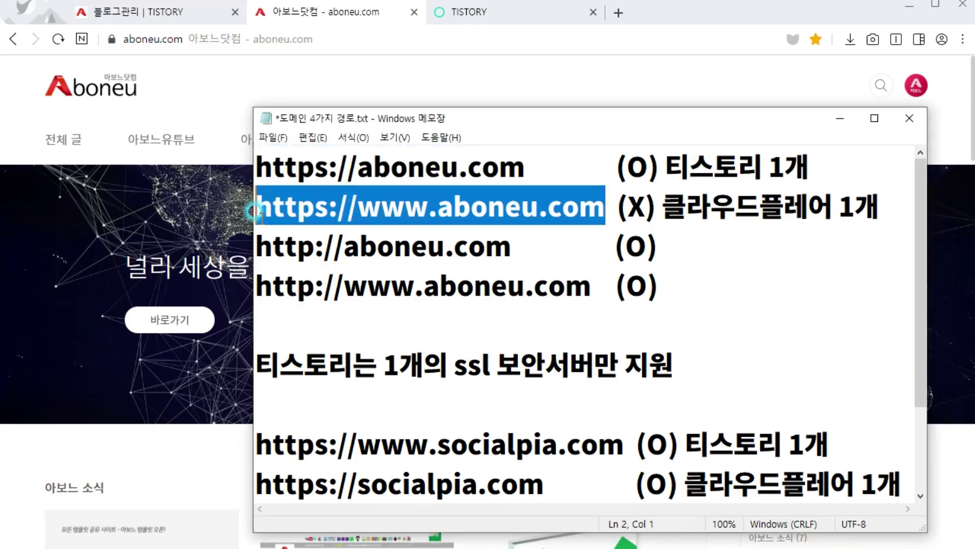
drag(525, 168, 329, 93)
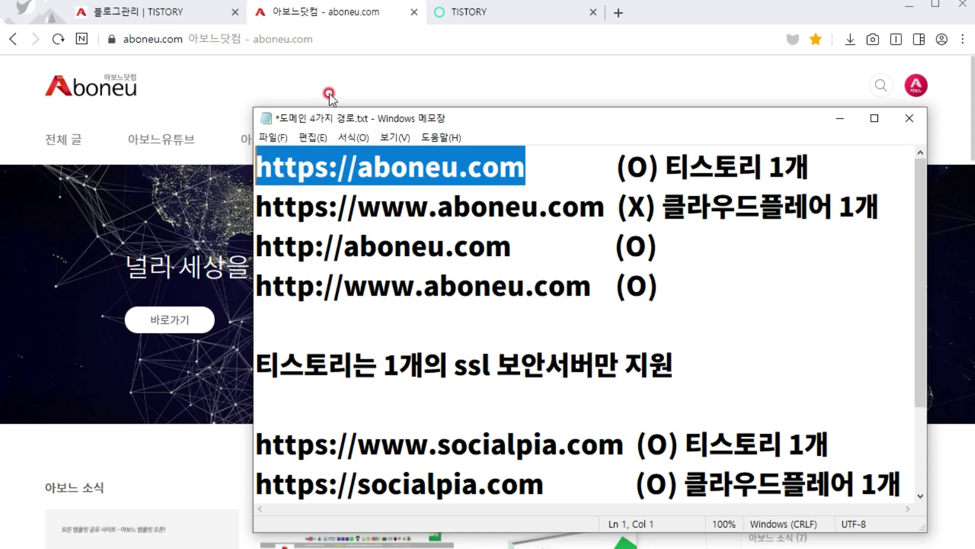
click(349, 14)
click(235, 39)
key(Return)
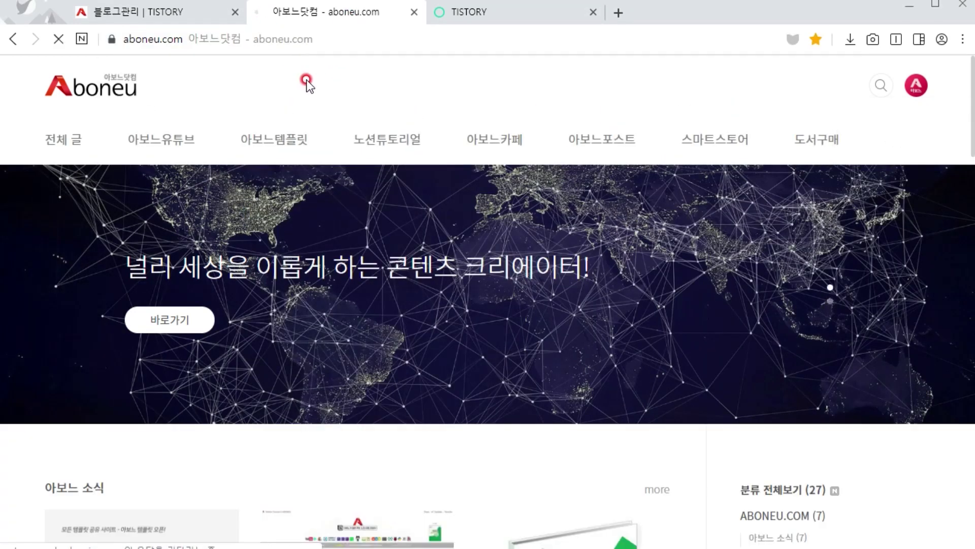
click(477, 14)
key(alt+Tab)
click(601, 205)
drag(601, 206, 253, 206)
key(ctrl+c)
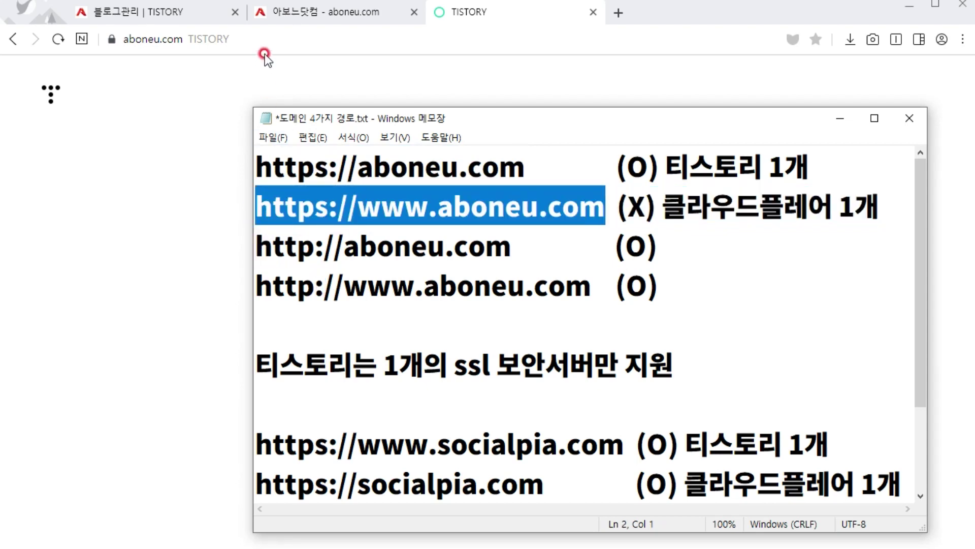
click(259, 39)
key(ctrl+v)
key(Return)
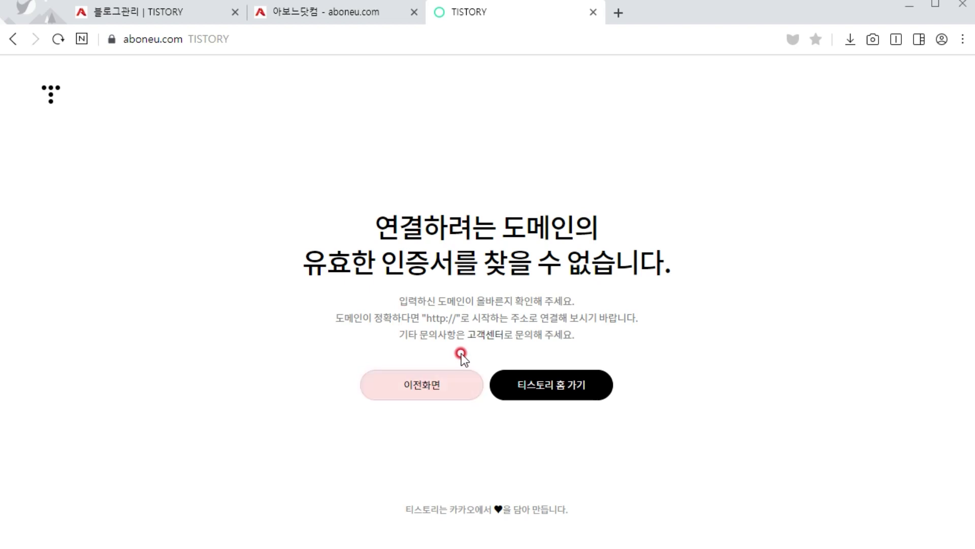
drag(371, 211, 660, 374)
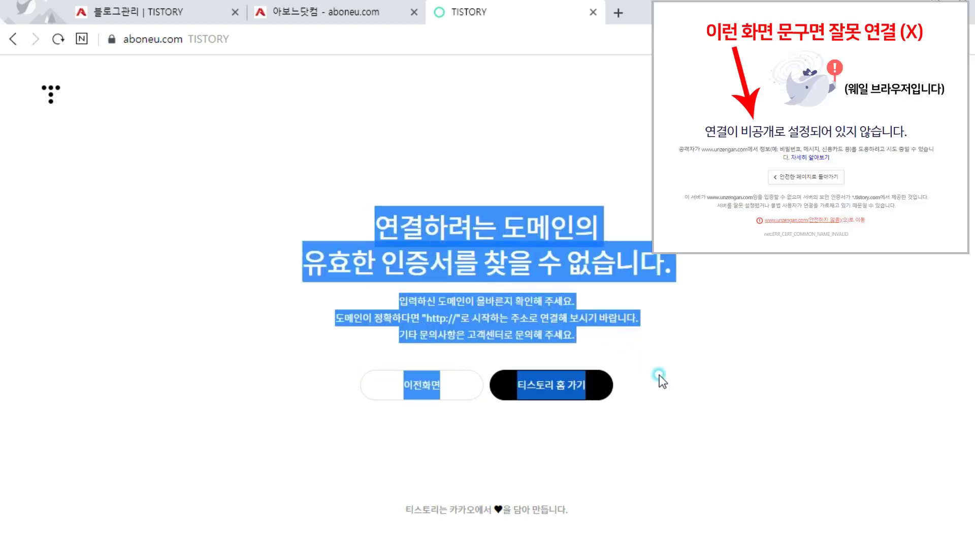
click(735, 333)
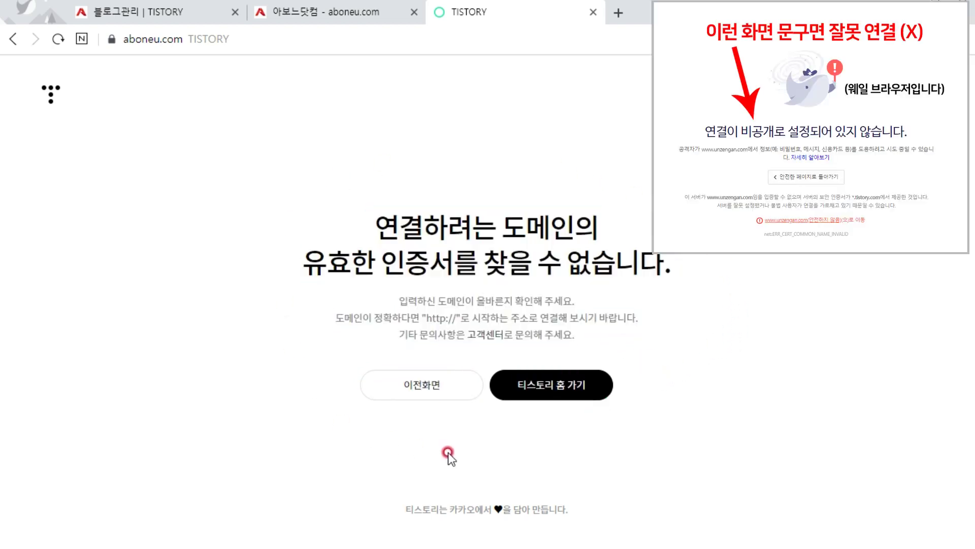
Step: Compare in the domain notes which aboneu.com and socialpia.com addresses are assigned to Tistory and which www address to Cloudflare
drag(525, 167, 355, 167)
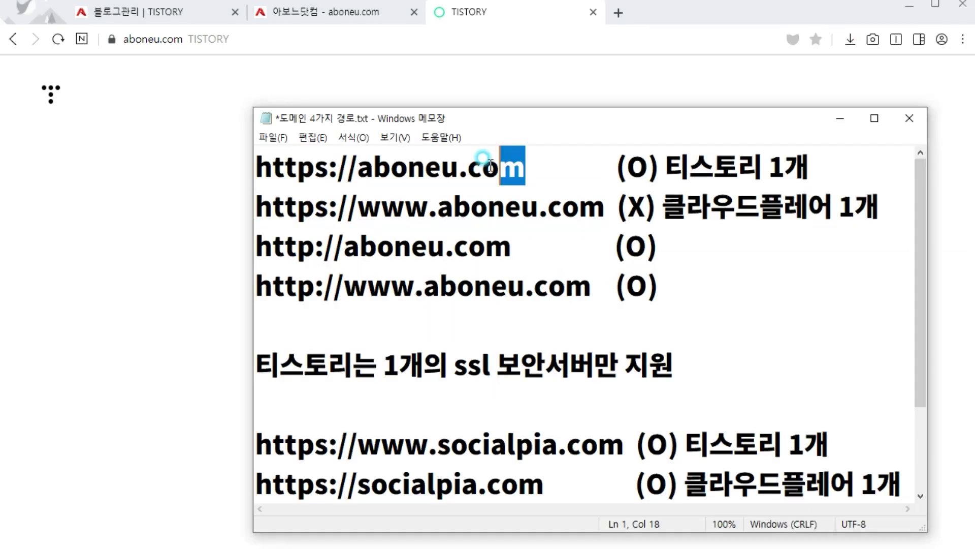
drag(438, 446, 358, 446)
click(526, 167)
drag(662, 208, 845, 207)
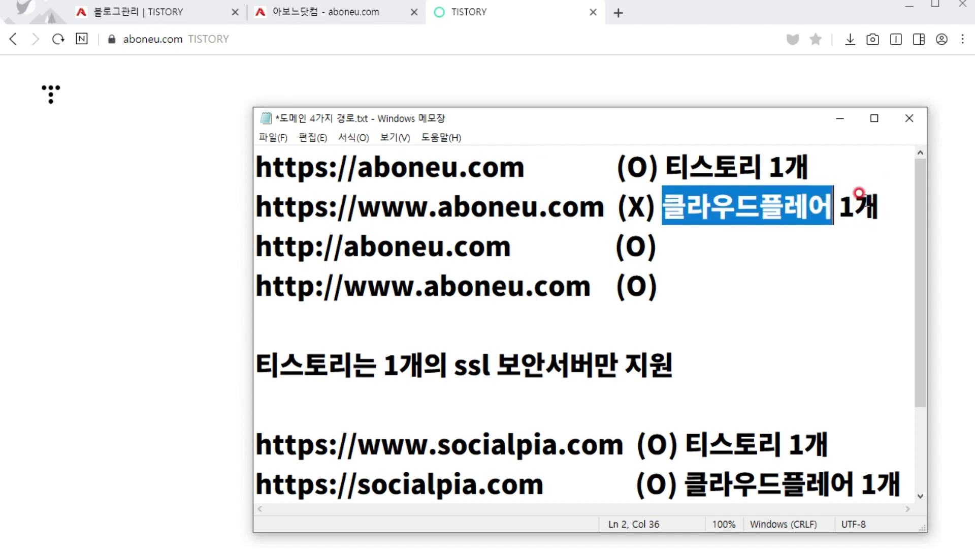
drag(434, 214, 357, 207)
drag(603, 206, 373, 200)
drag(356, 158, 526, 162)
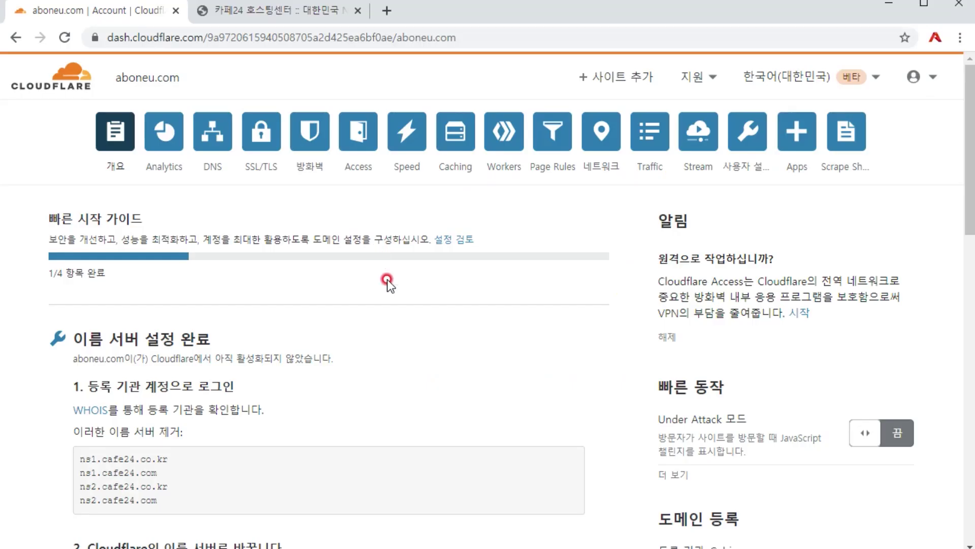
Step: In Cloudflare, open Page Rules for aboneu.com and start creating a new page rule
click(148, 81)
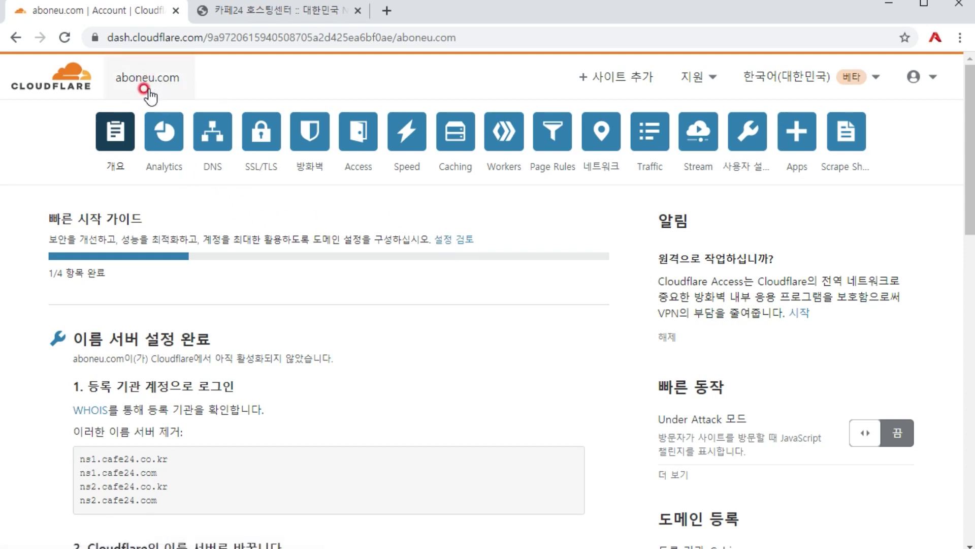
click(552, 142)
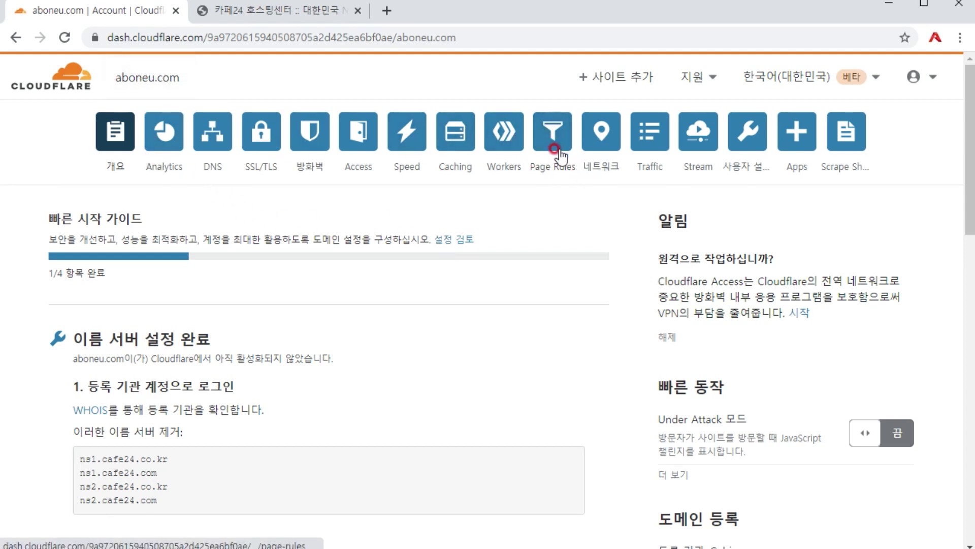
click(554, 144)
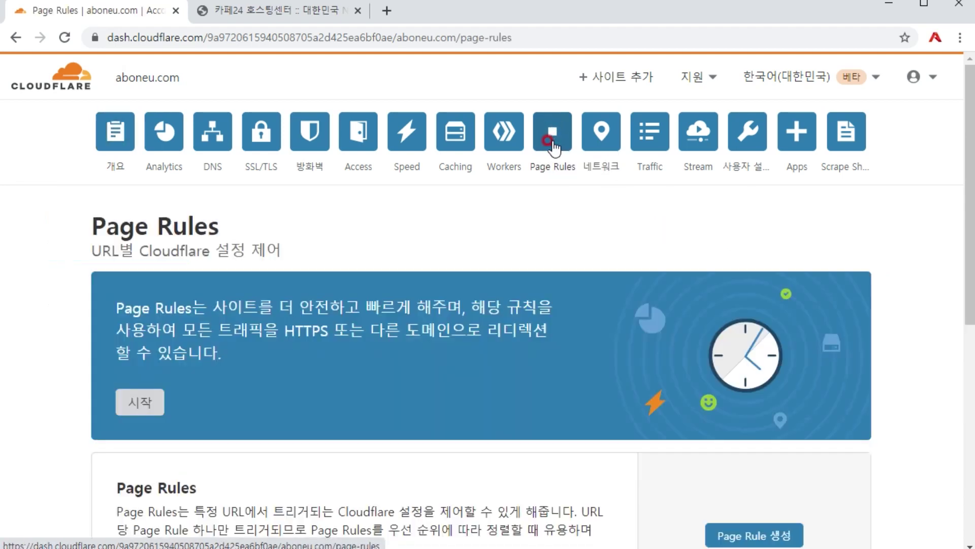
scroll(543, 226, down, 3)
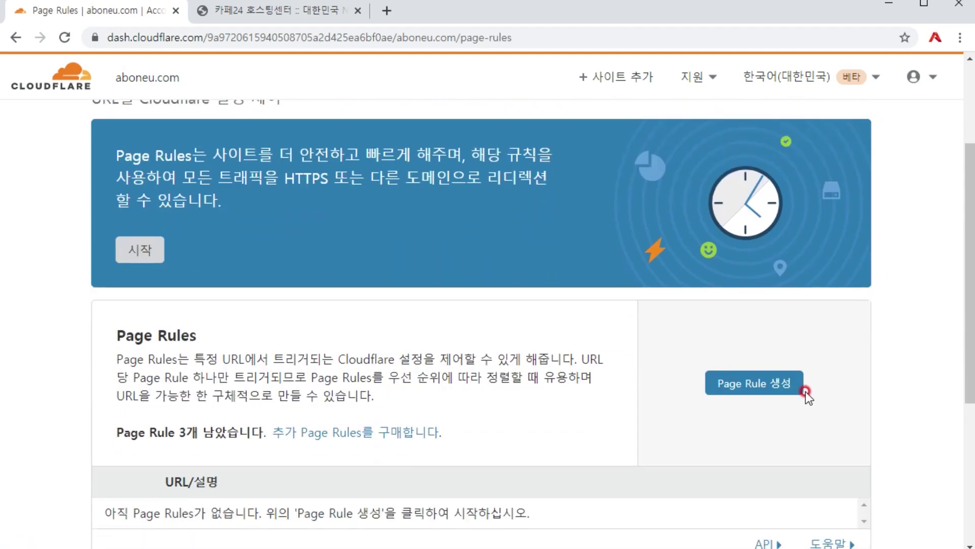
click(760, 384)
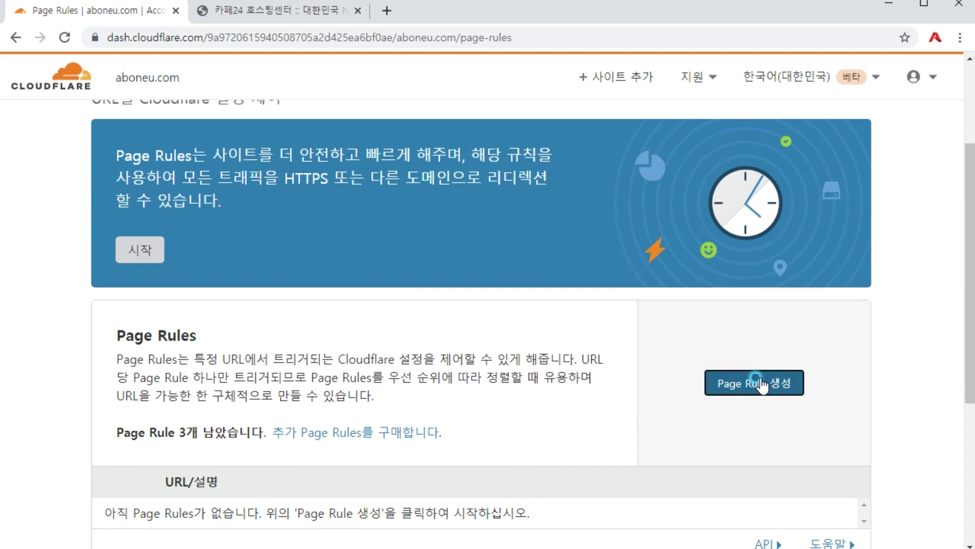
click(104, 332)
click(252, 451)
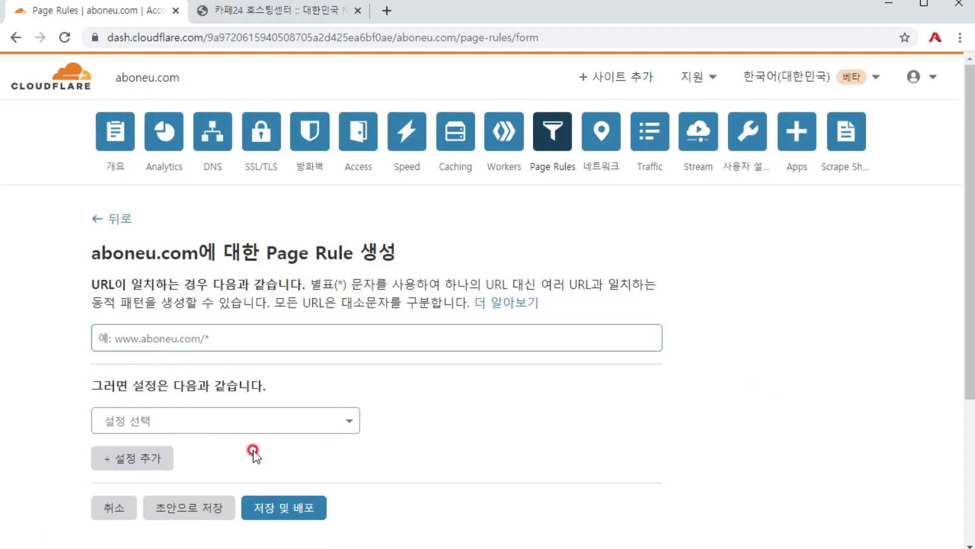
key(alt+Tab)
click(557, 369)
drag(658, 356, 414, 356)
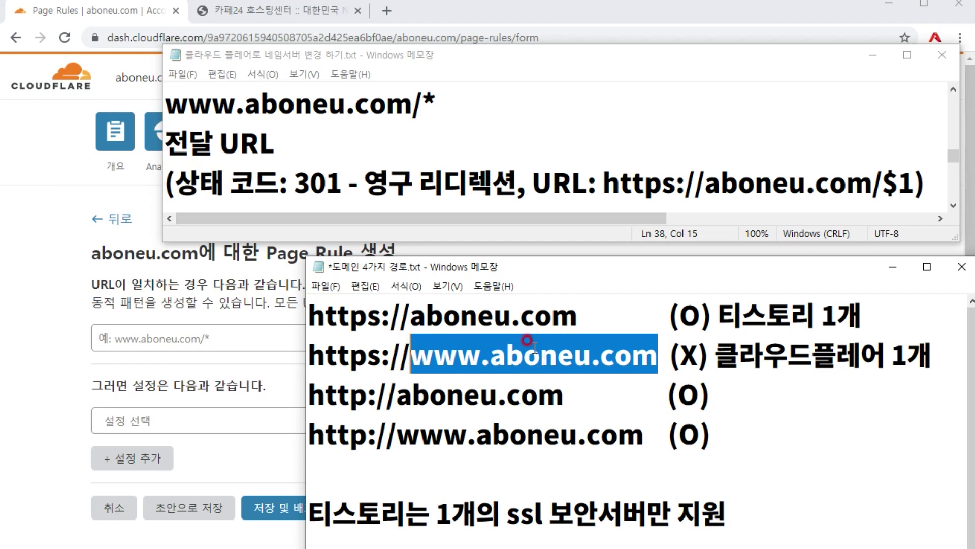
drag(442, 97, 151, 94)
key(ctrl+c)
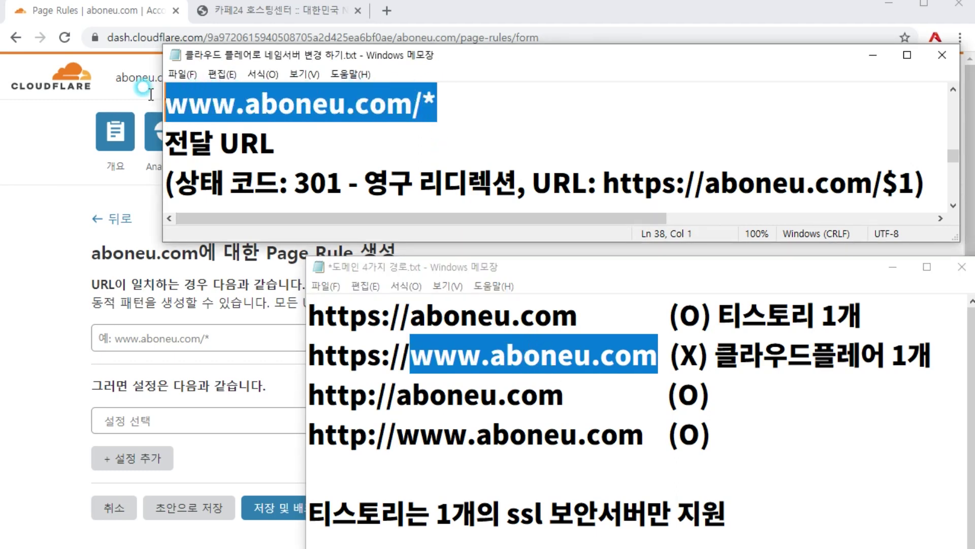
click(149, 336)
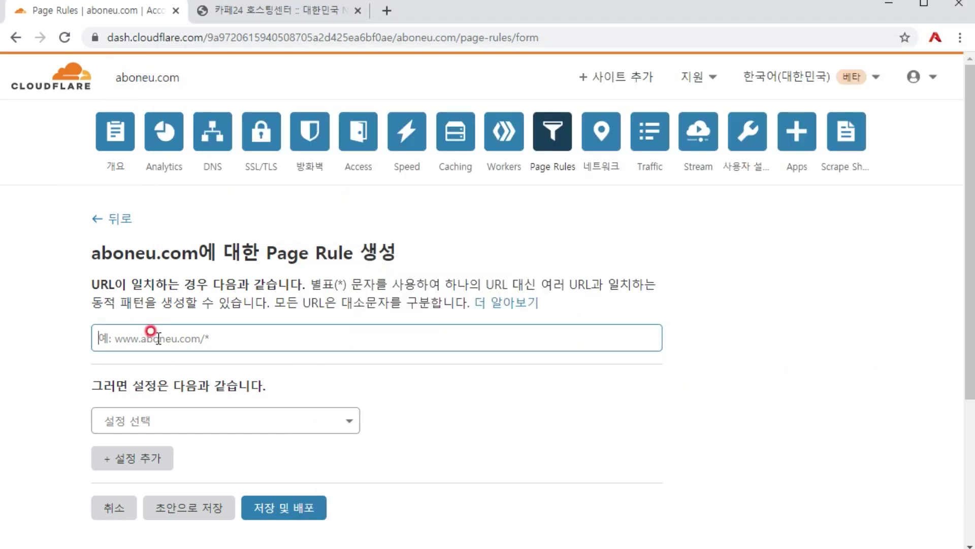
key(ctrl+v)
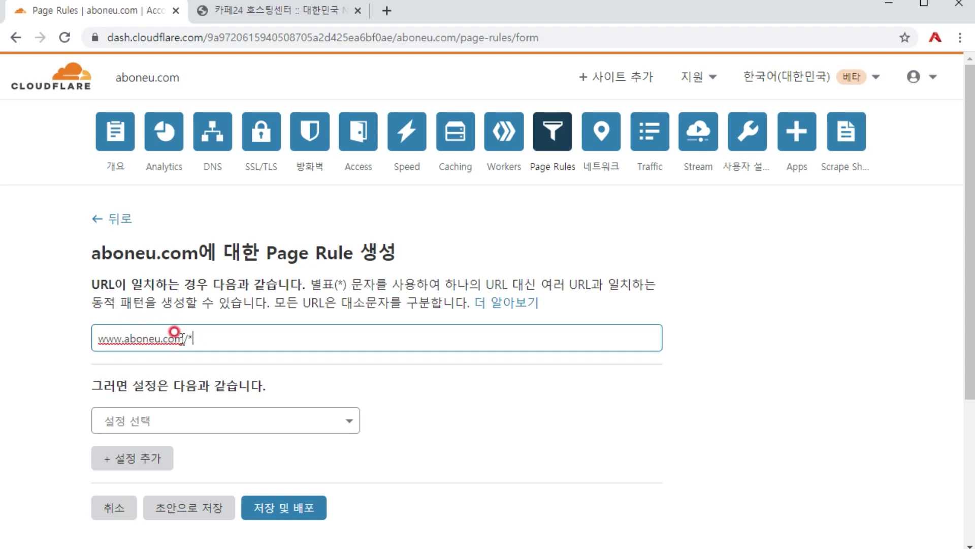
Step: Set the page rule to forwarding URL (전달 URL) with status code 301 - permanent redirect (영구 리디렉션)
click(229, 420)
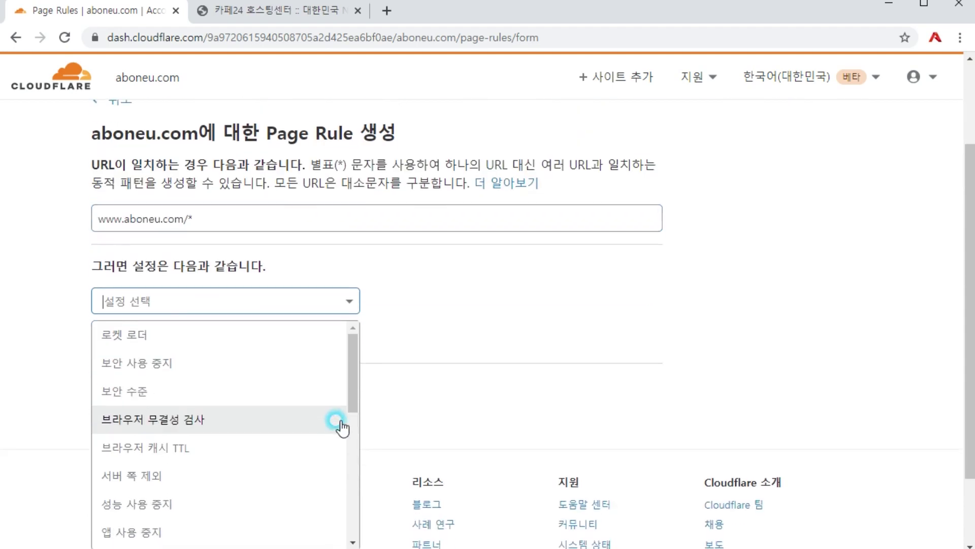
scroll(269, 434, down, 3)
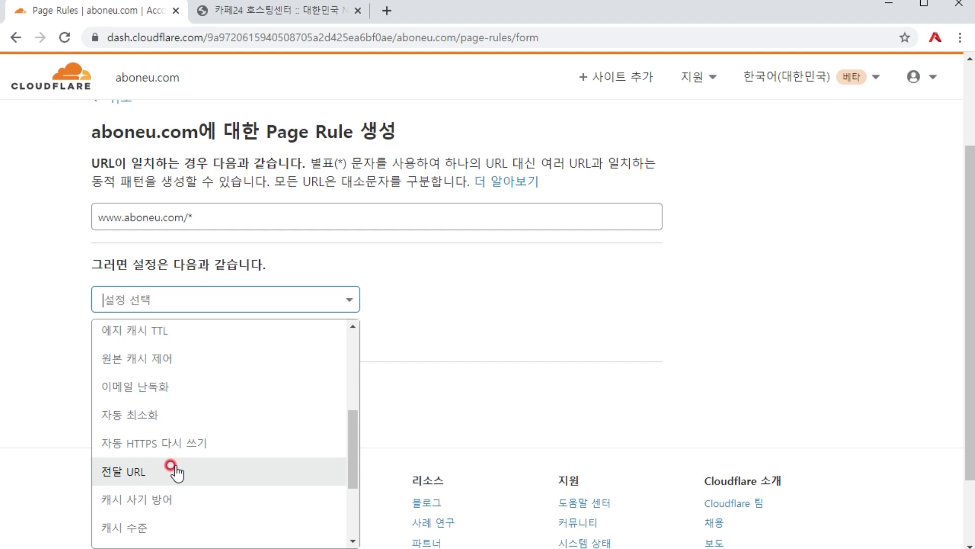
click(150, 475)
key(alt+Tab)
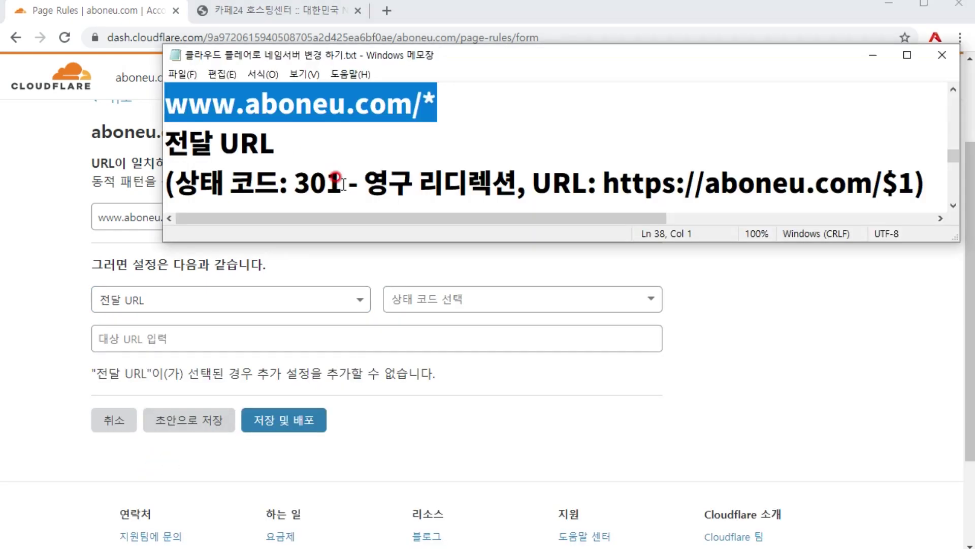
click(645, 298)
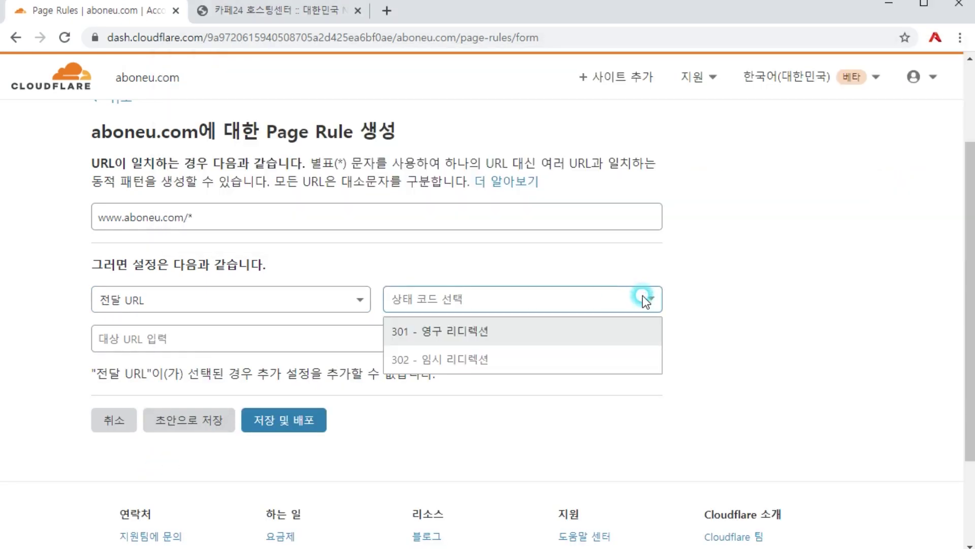
click(452, 333)
click(185, 341)
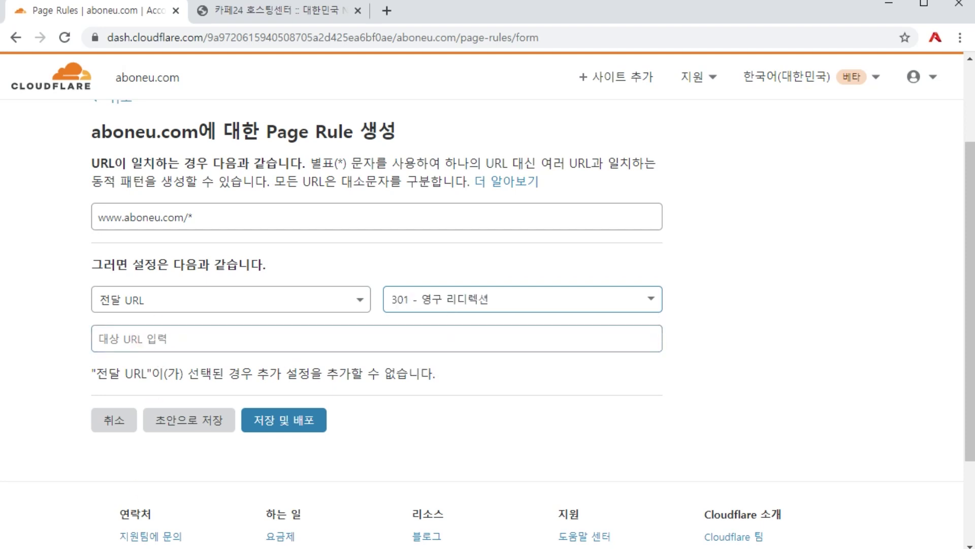
key(alt+Tab)
click(227, 342)
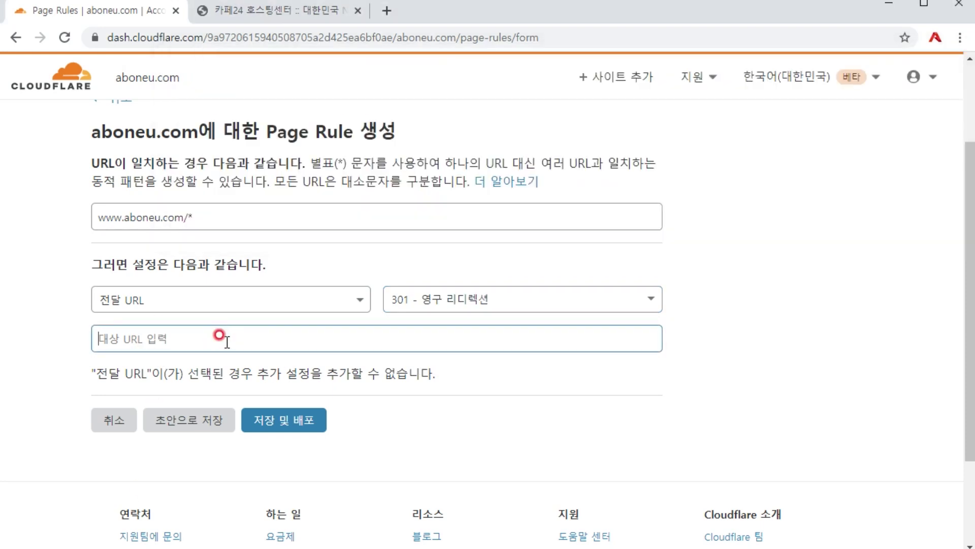
text(https://aboneu.com/$1)
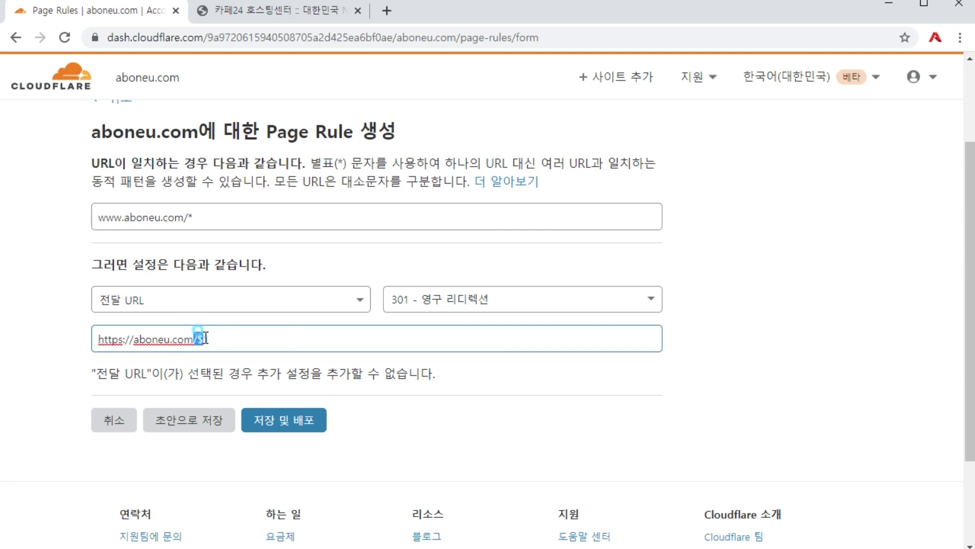
click(226, 340)
Step: Check the page rule's two URLs against the domain path notes, and save and deploy the rule for aboneu.com
key(alt+Tab)
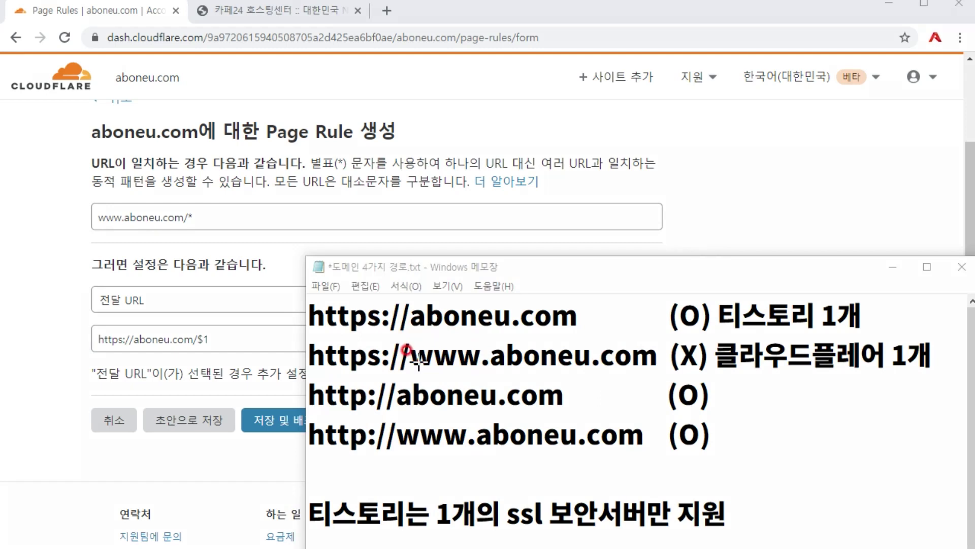
drag(427, 352, 127, 228)
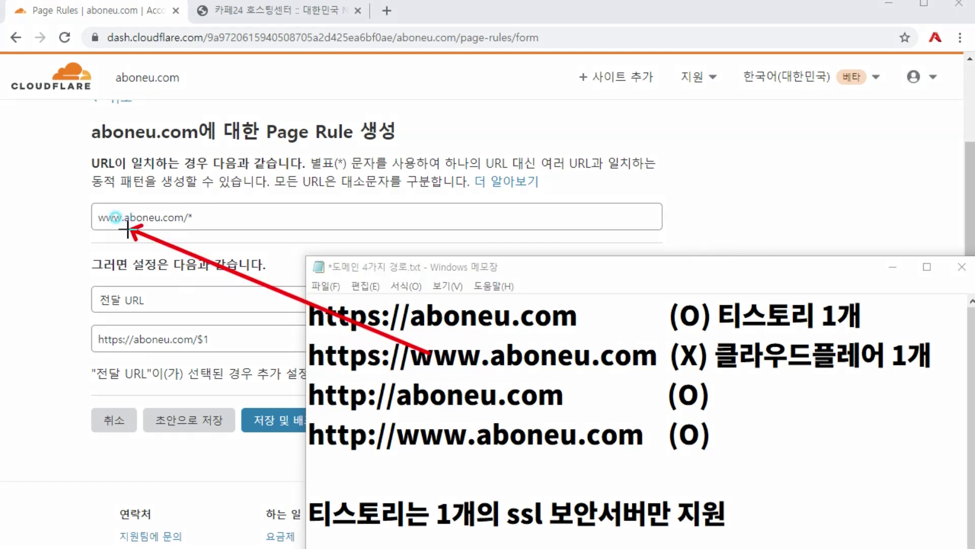
drag(218, 339, 401, 319)
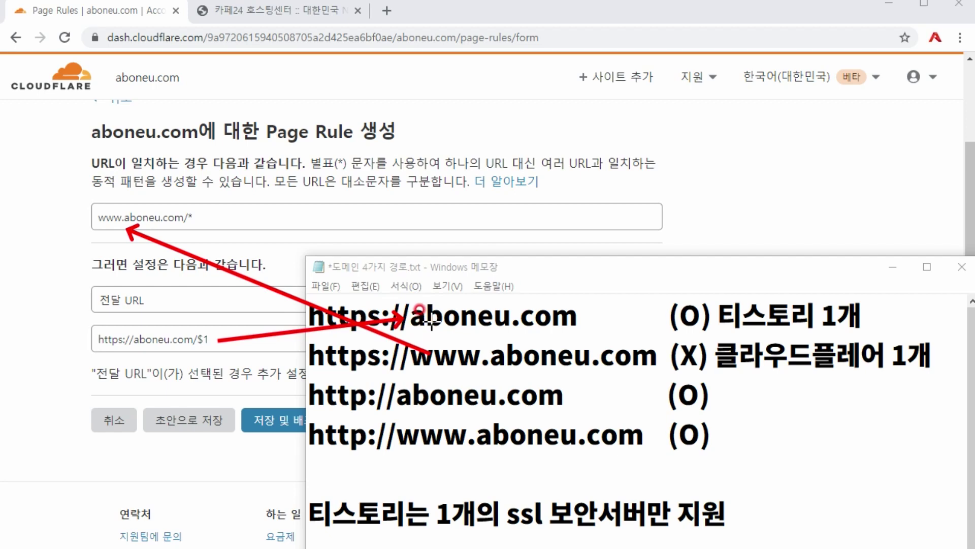
key(alt+Tab)
mouse_move(925, 182)
mouse_down()
mouse_move(469, 170)
mouse_move(246, 145)
mouse_move(165, 102)
mouse_up()
click(126, 456)
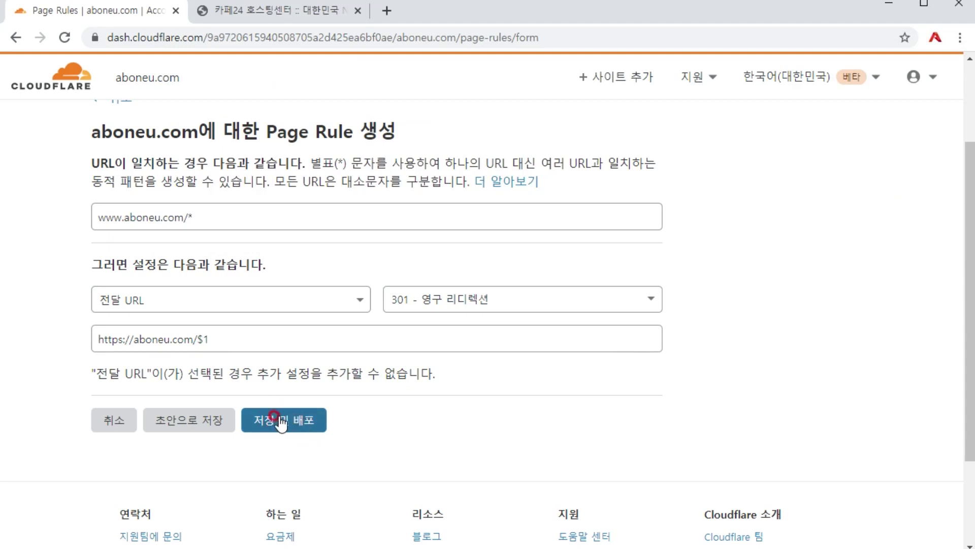
click(279, 415)
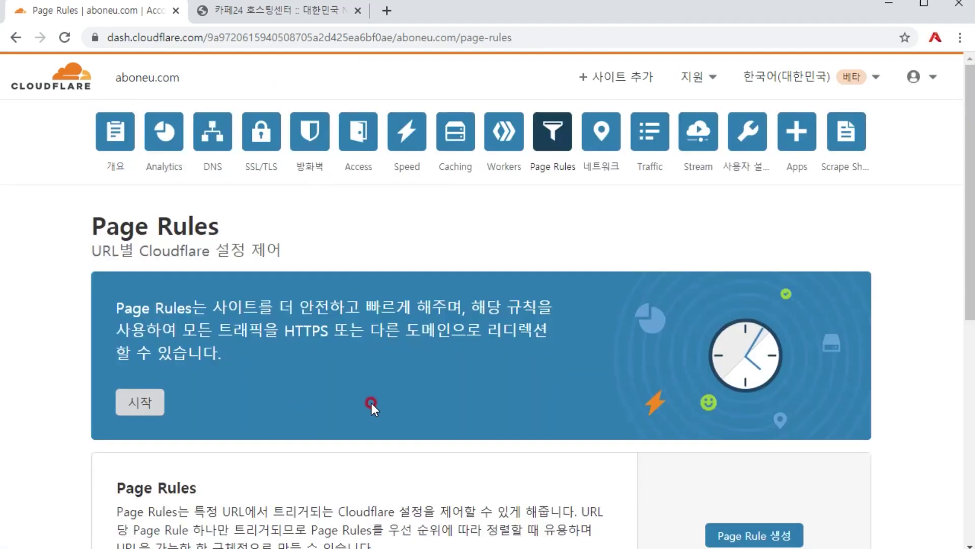
scroll(370, 403, down, 3)
scroll(371, 404, down, 1)
key(alt+Tab)
click(641, 355)
drag(641, 355, 313, 355)
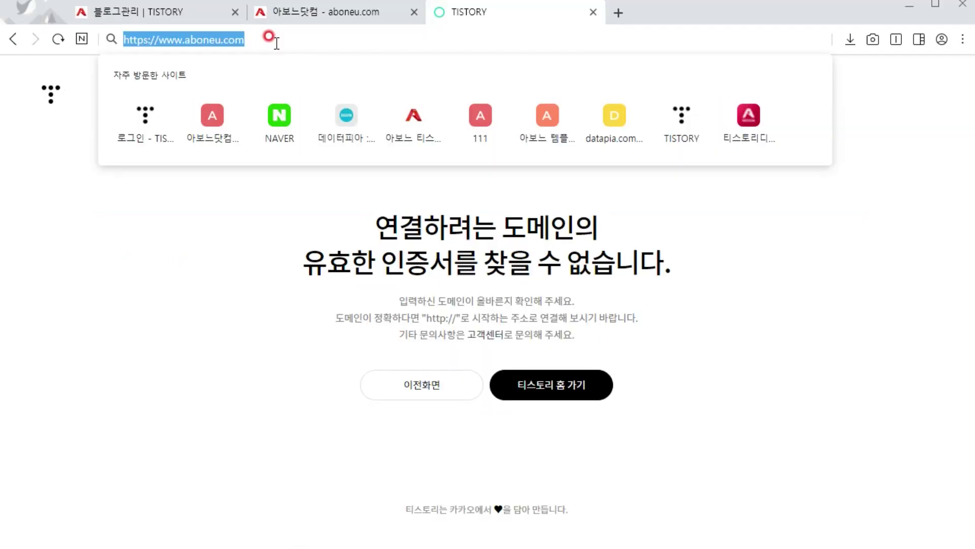
text(https://www.aboneu.com)
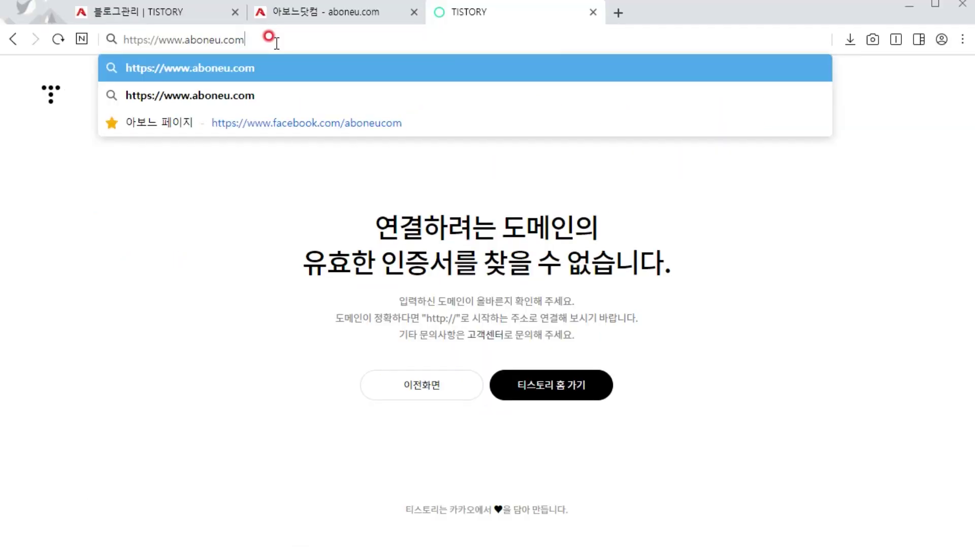
key(Return)
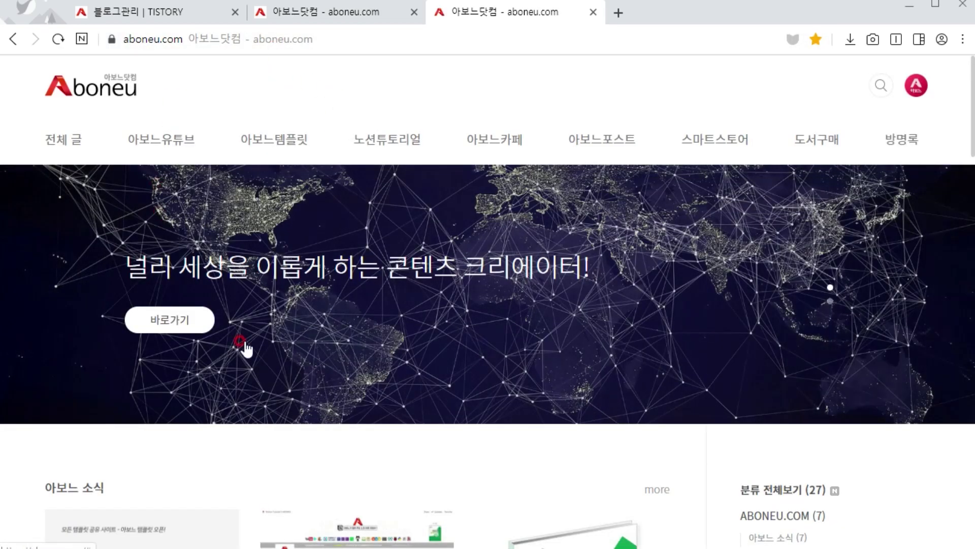
click(175, 40)
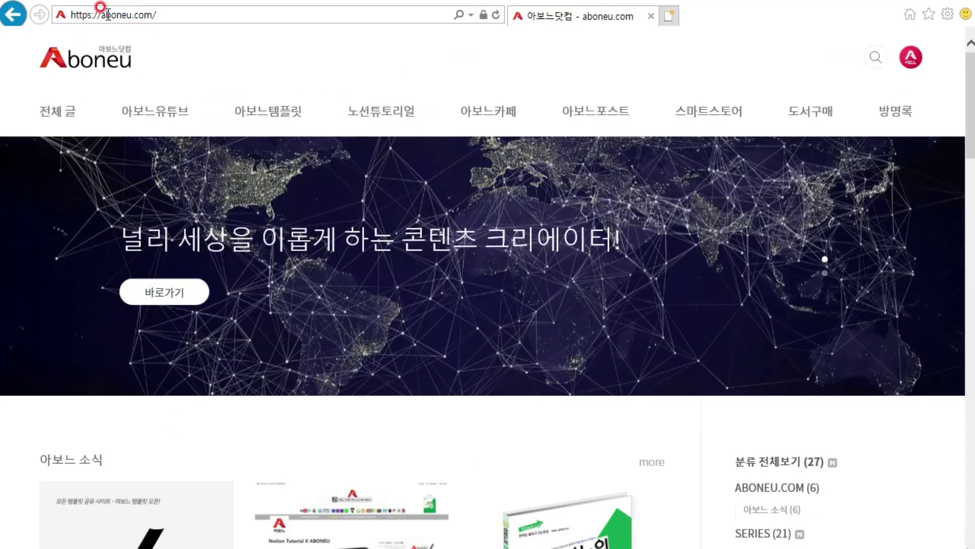
click(107, 14)
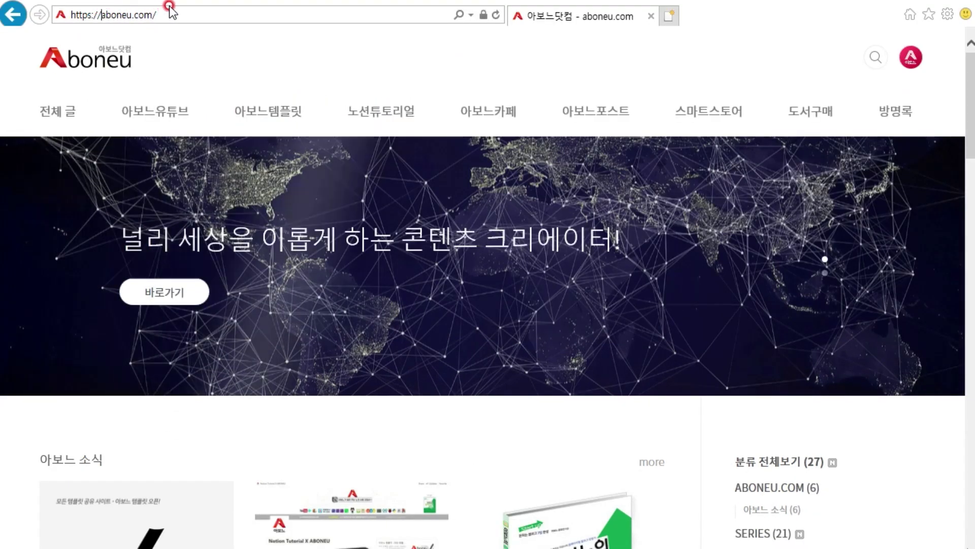
text(www.)
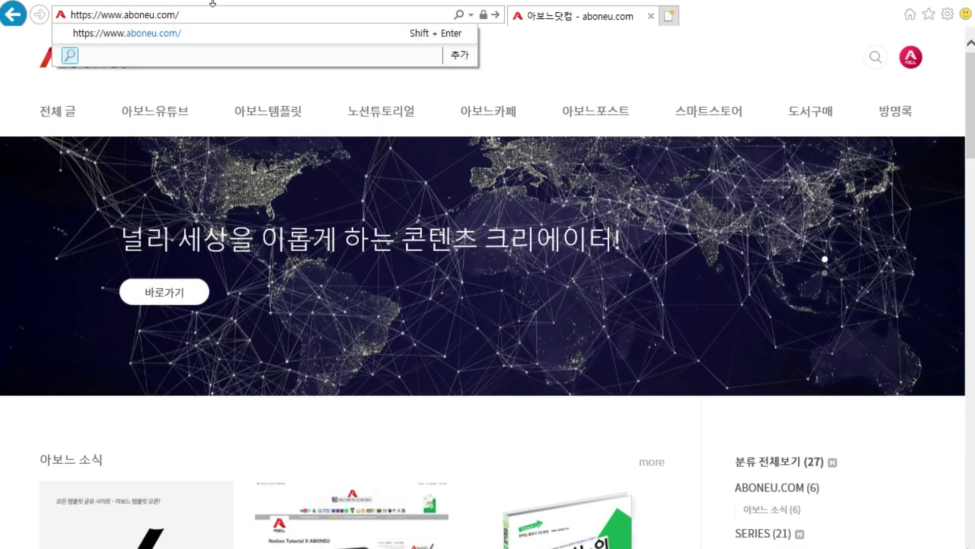
key(Return)
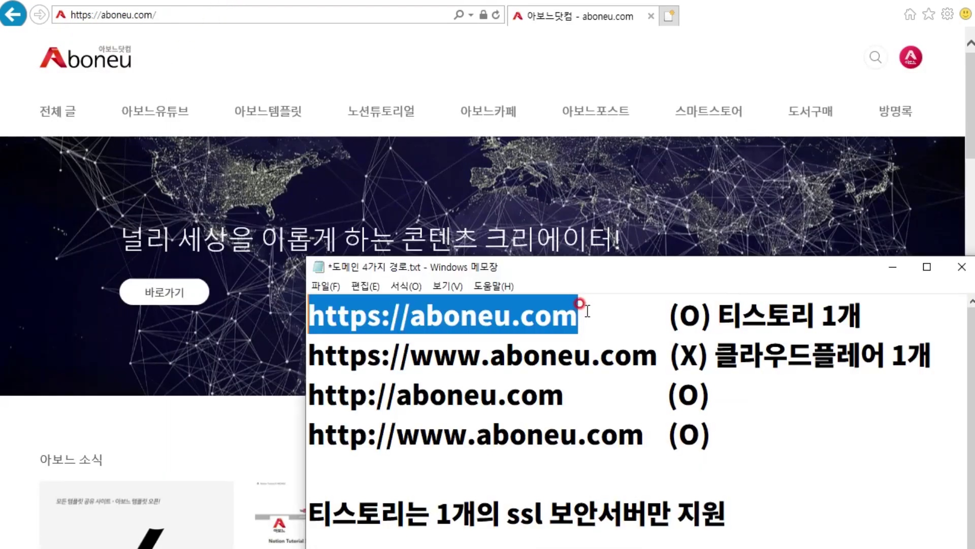
drag(580, 303, 307, 315)
double_click(690, 316)
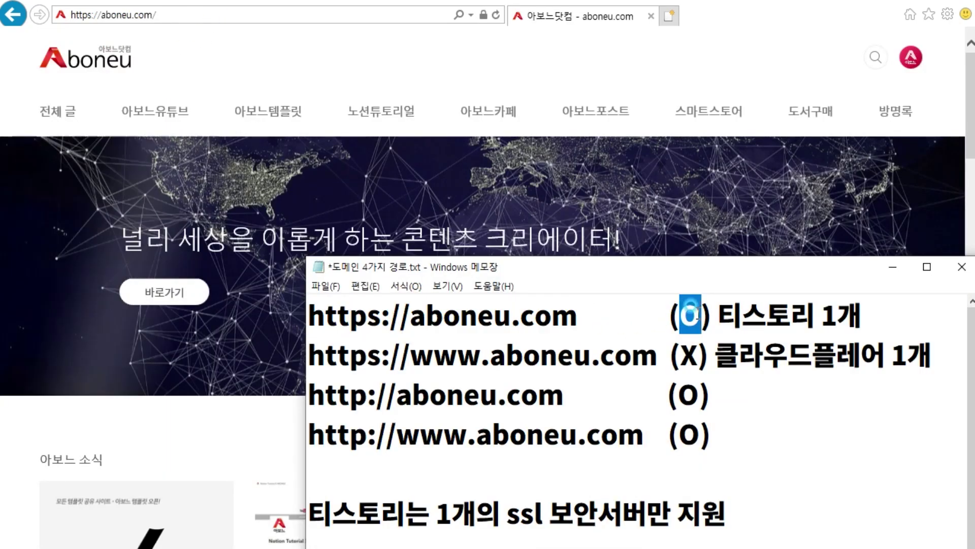
double_click(689, 355)
text(O)
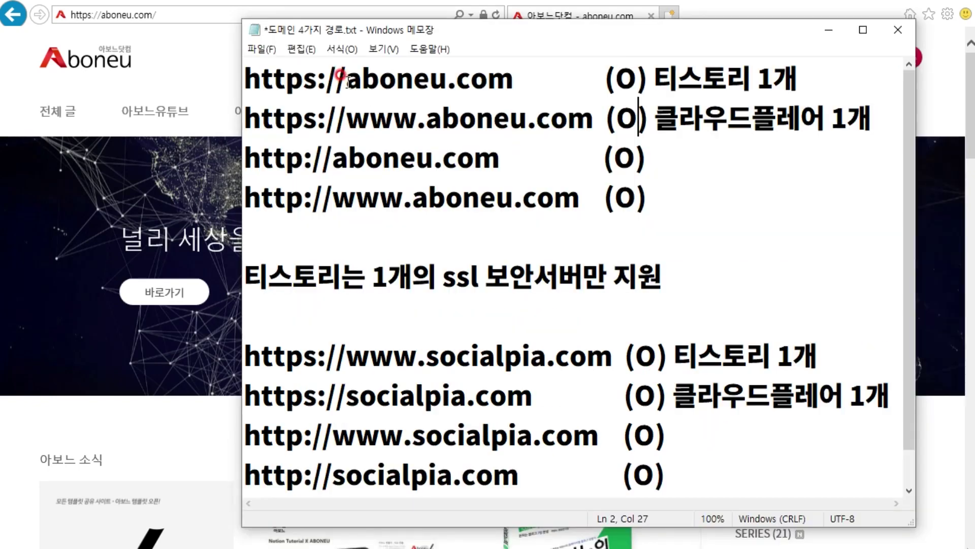
Step: Review the aboneu.com and socialpia.com https entries in the domain path notes, comparing the www and non-www addresses
drag(348, 80, 510, 68)
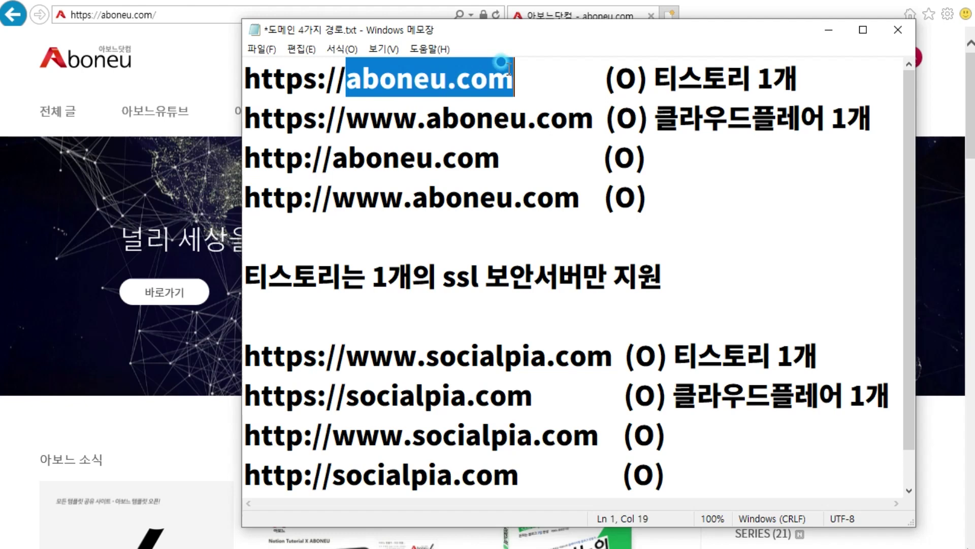
drag(346, 355, 422, 351)
drag(612, 356, 424, 356)
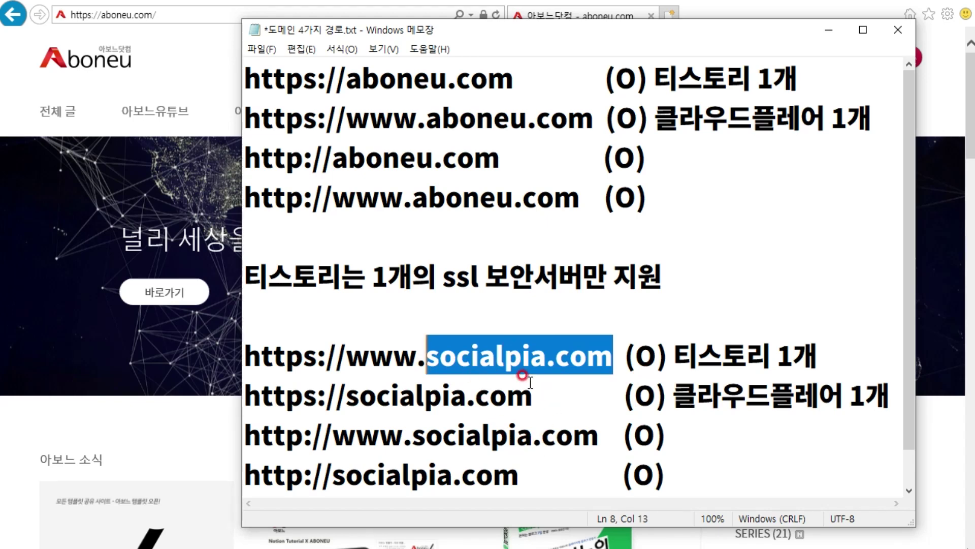
drag(673, 395, 884, 378)
drag(318, 119, 244, 118)
drag(317, 395, 245, 396)
right_click(313, 398)
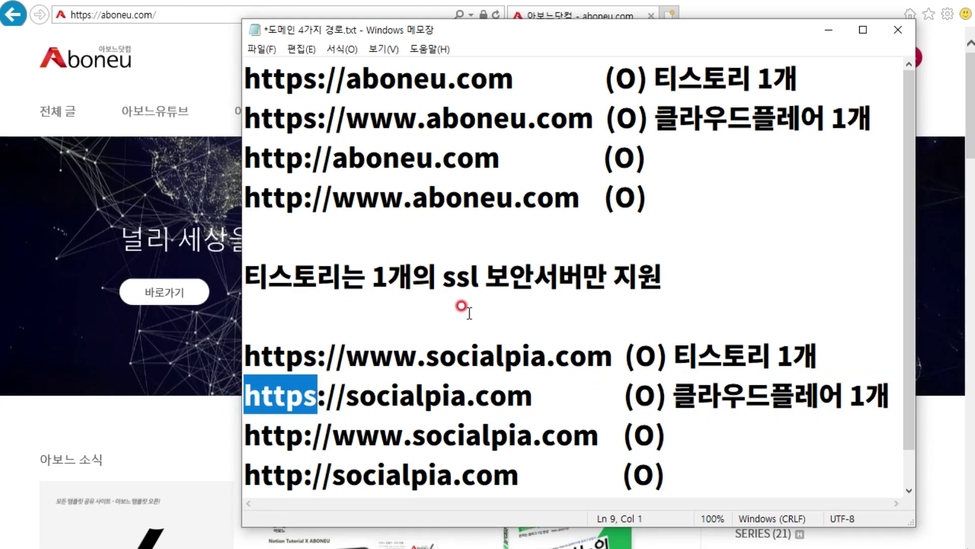
drag(521, 77, 347, 79)
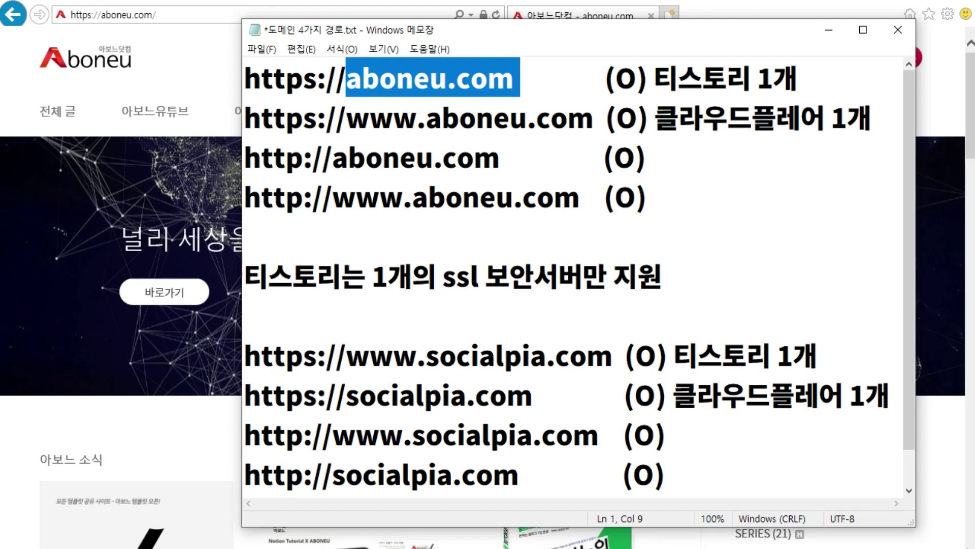
drag(345, 118, 425, 118)
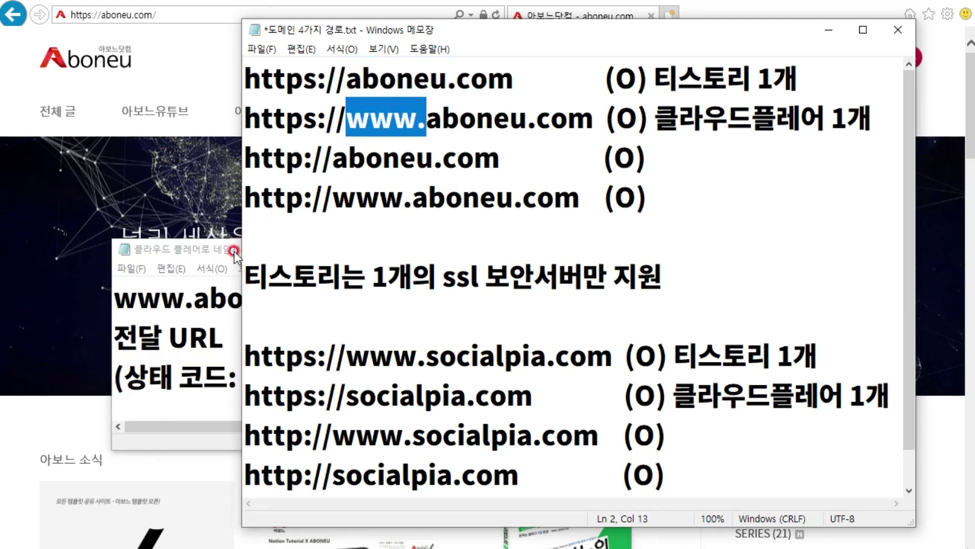
click(234, 252)
drag(386, 297, 116, 296)
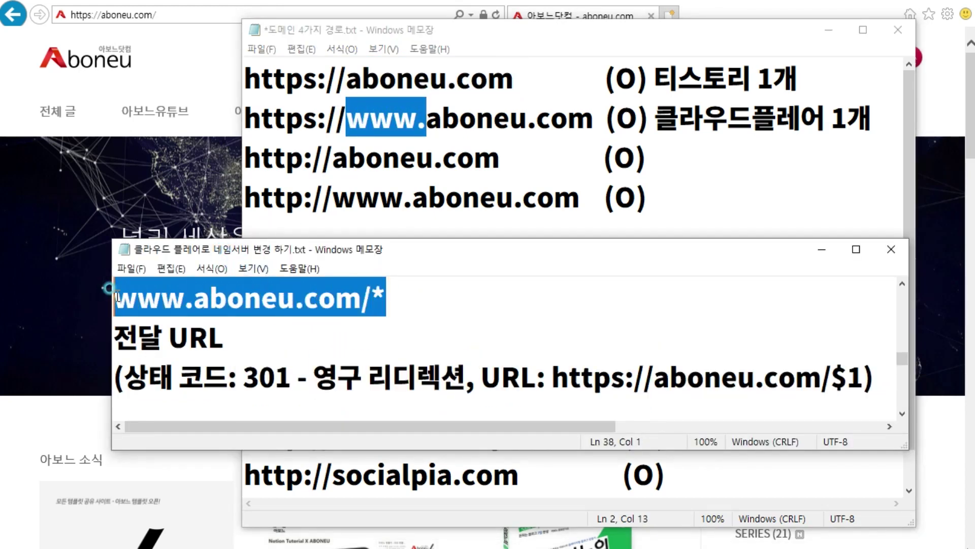
drag(231, 338, 114, 338)
drag(552, 378, 820, 376)
drag(380, 378, 465, 378)
drag(616, 119, 639, 122)
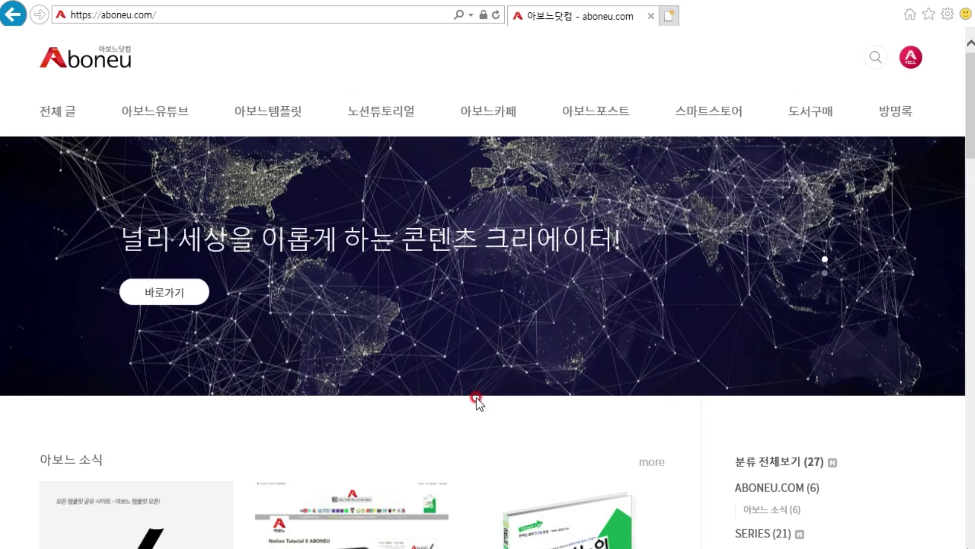
click(195, 10)
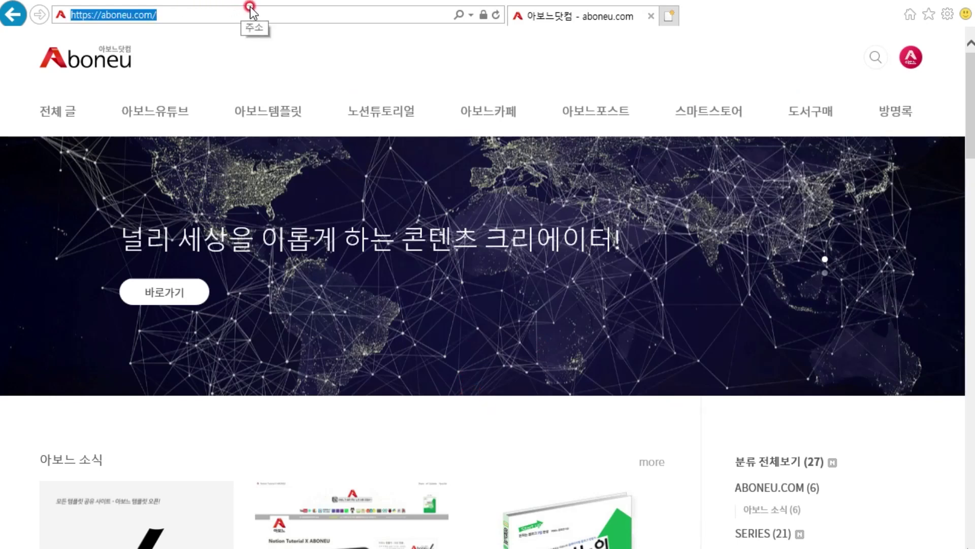
key(Return)
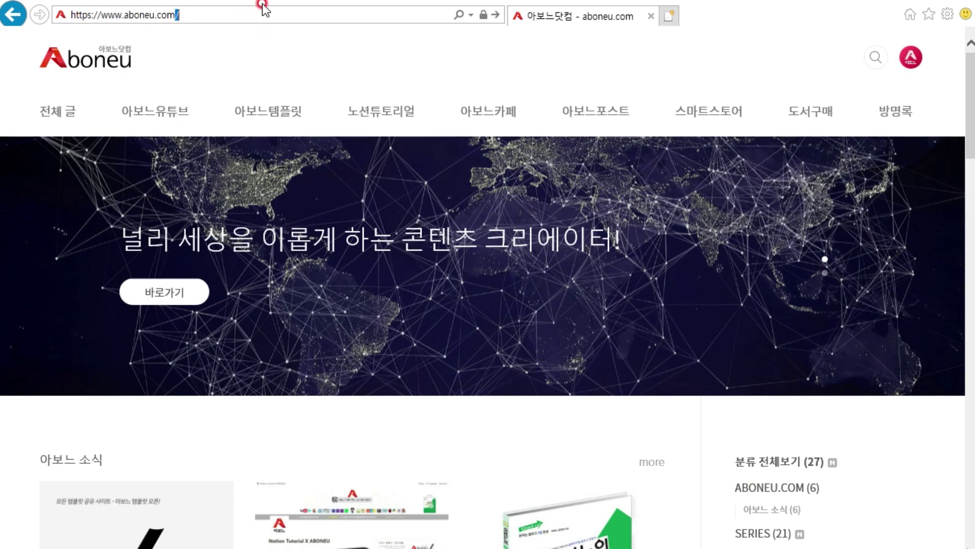